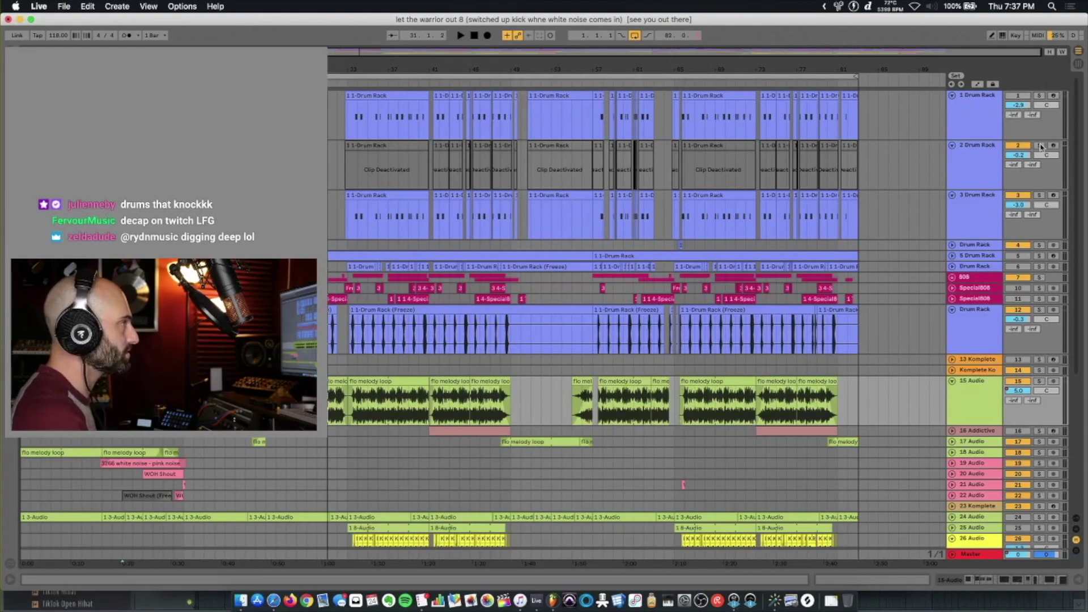
Zoom into the arrangement's intro and play the soloed flo melody loop on track 18 Audio from bar 9
double_click(960, 171)
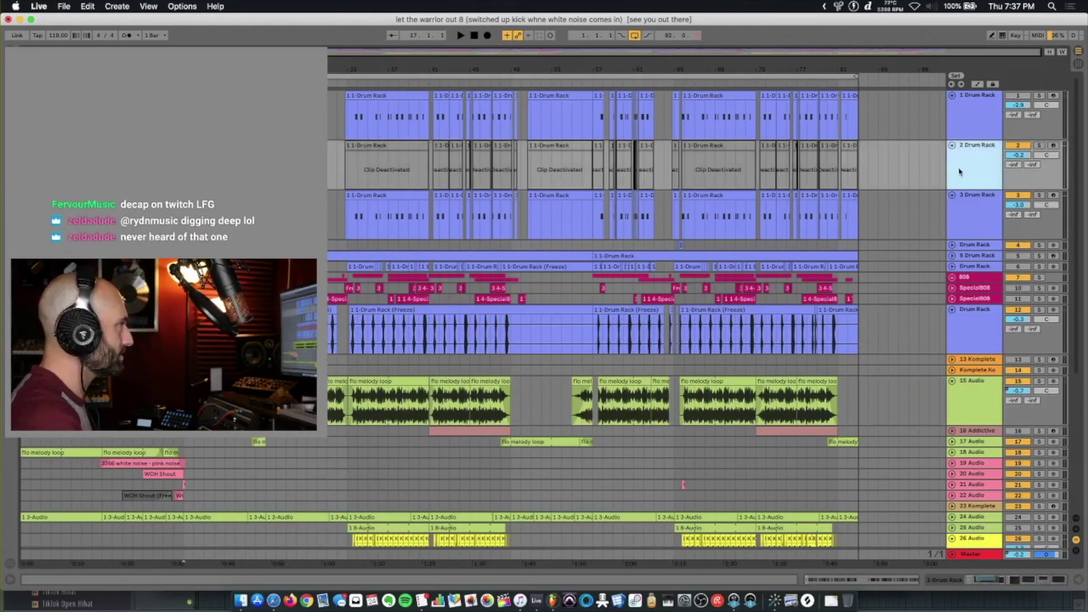
key("plus")
key("plus")
key("space")
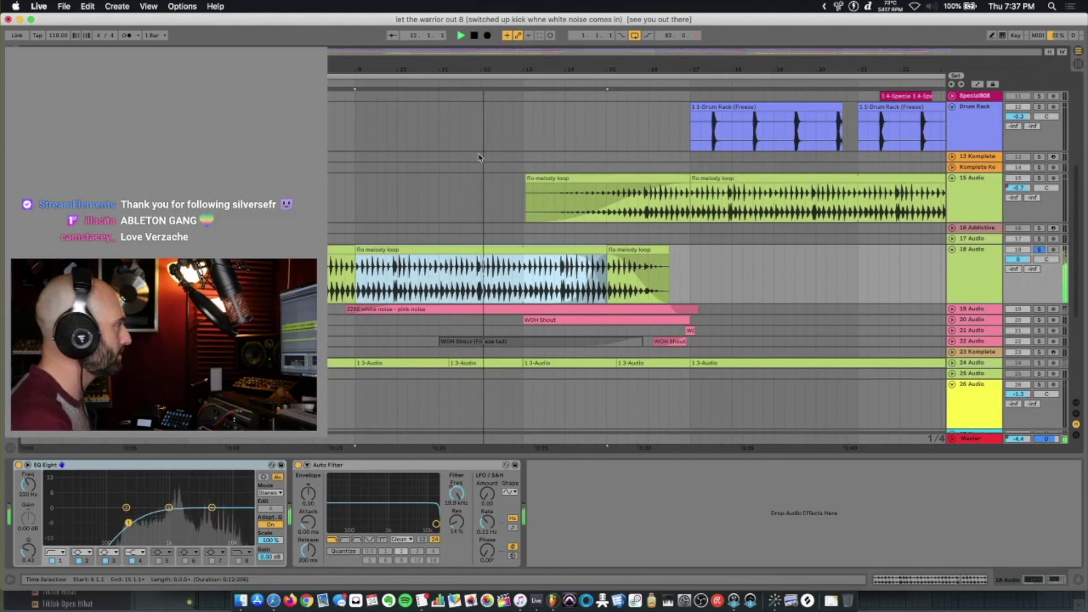
Play the soloed flo melody loop on track 15 Audio from bar 17 and select its Reverb device
left_click(691, 210)
key("space")
left_click(988, 197)
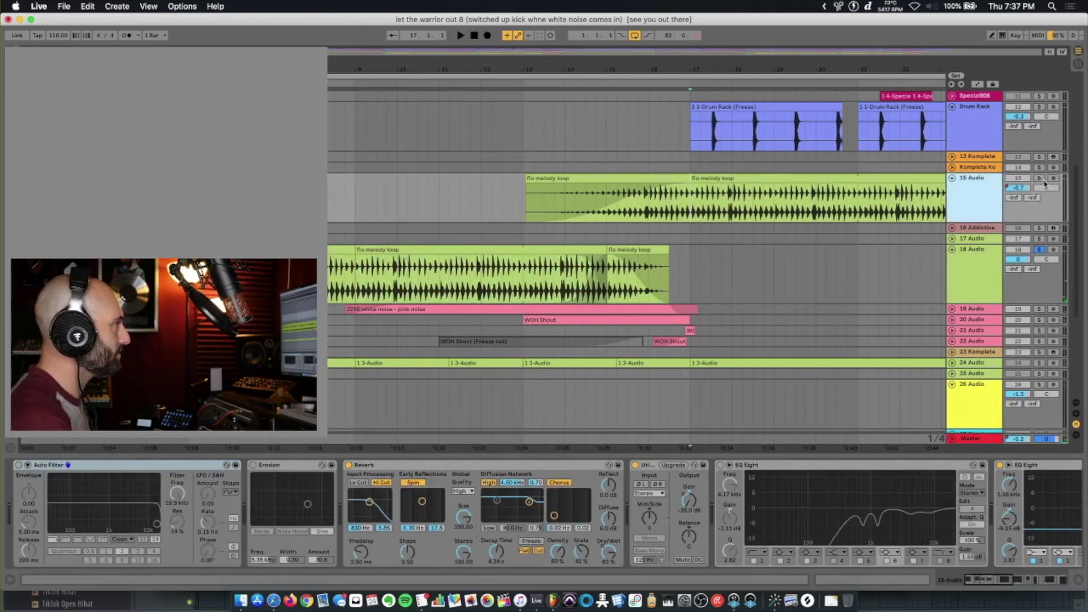
key("space")
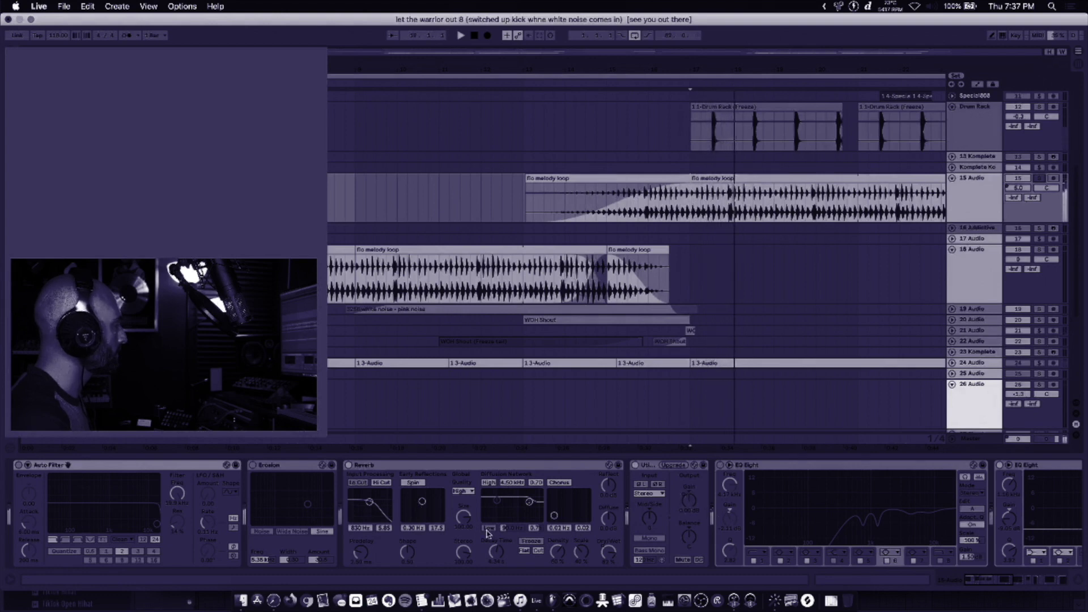
left_click(494, 469)
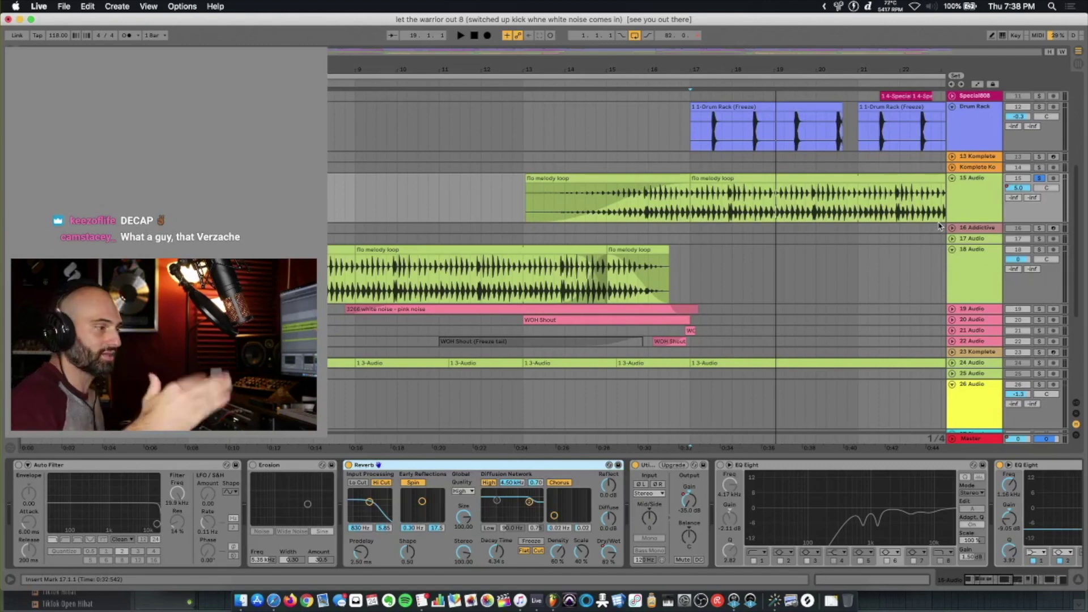
Show the Utility gain automation on track 15 Audio and zoom into its flo melody loop from bar 17
left_click(953, 221)
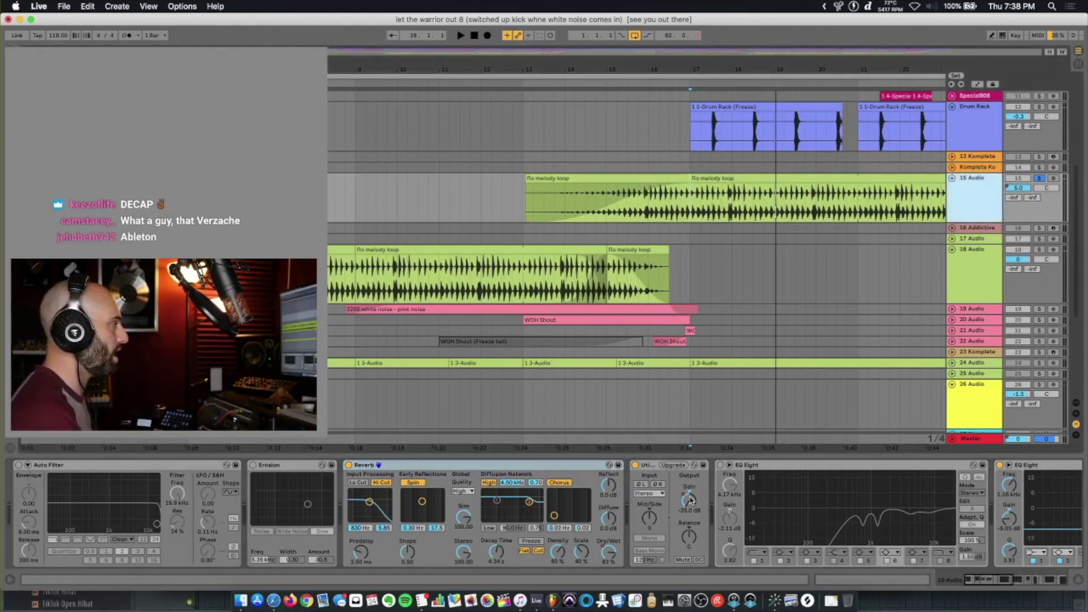
key("a")
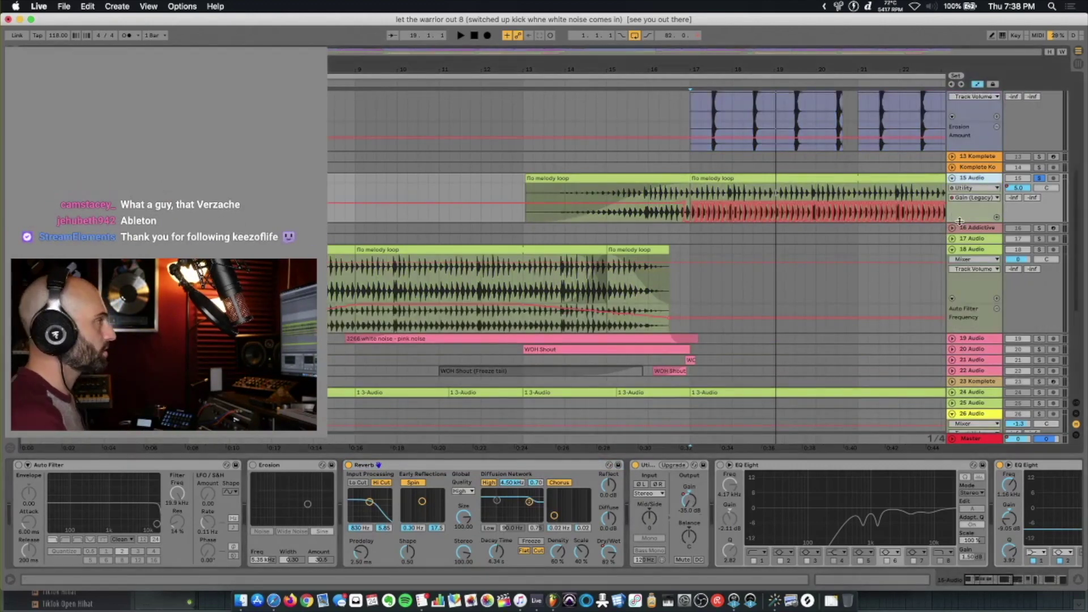
left_click(748, 178)
key("z")
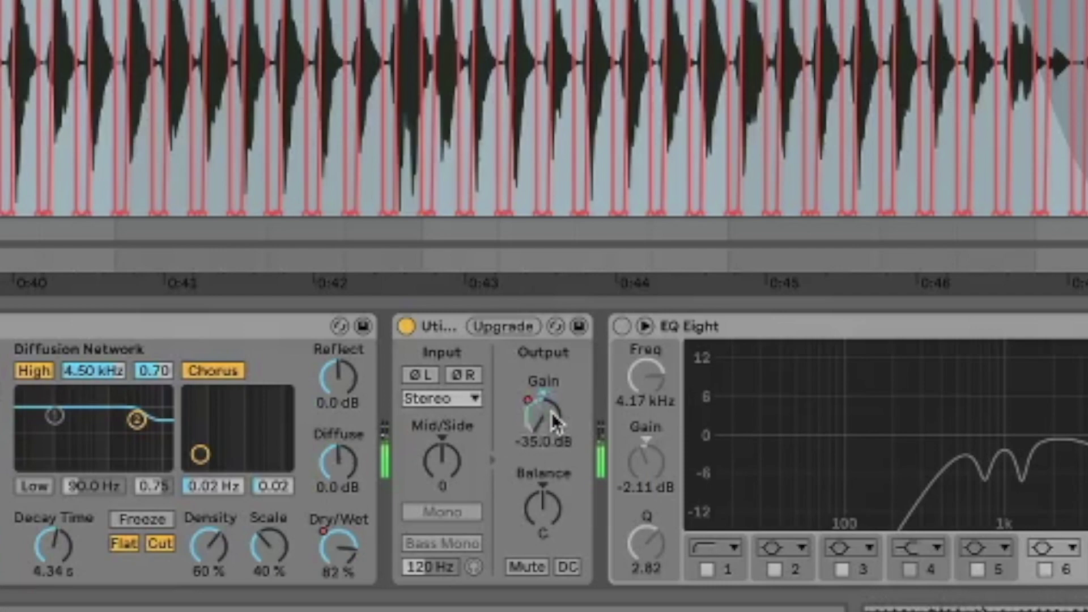
key("Delete")
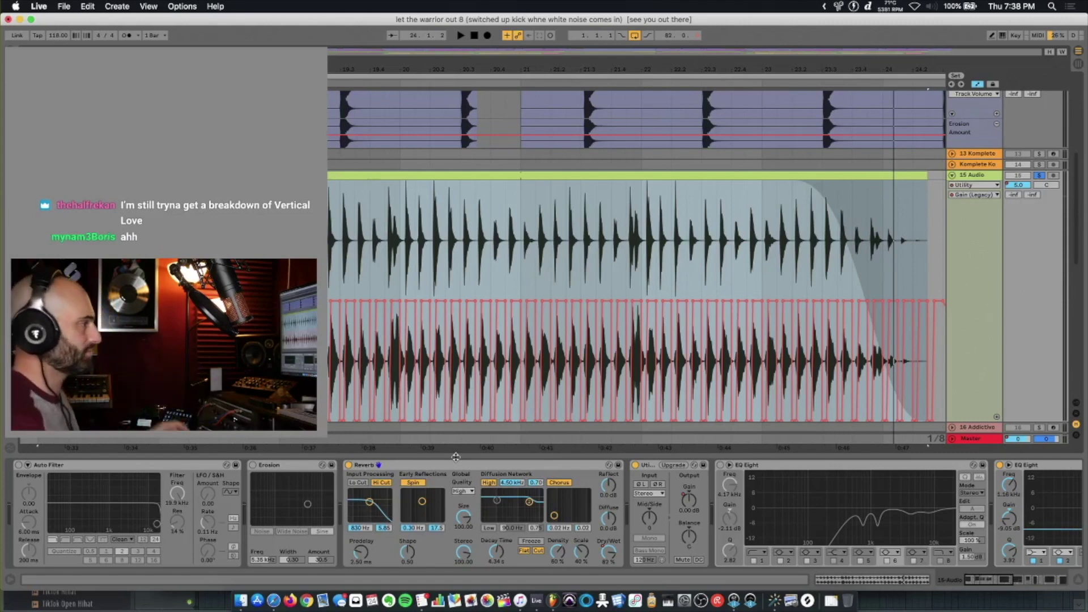
Raise the gain of band 5 slightly in the second EQ Eight on track 15 Audio
scroll(460, 558, "right", 5)
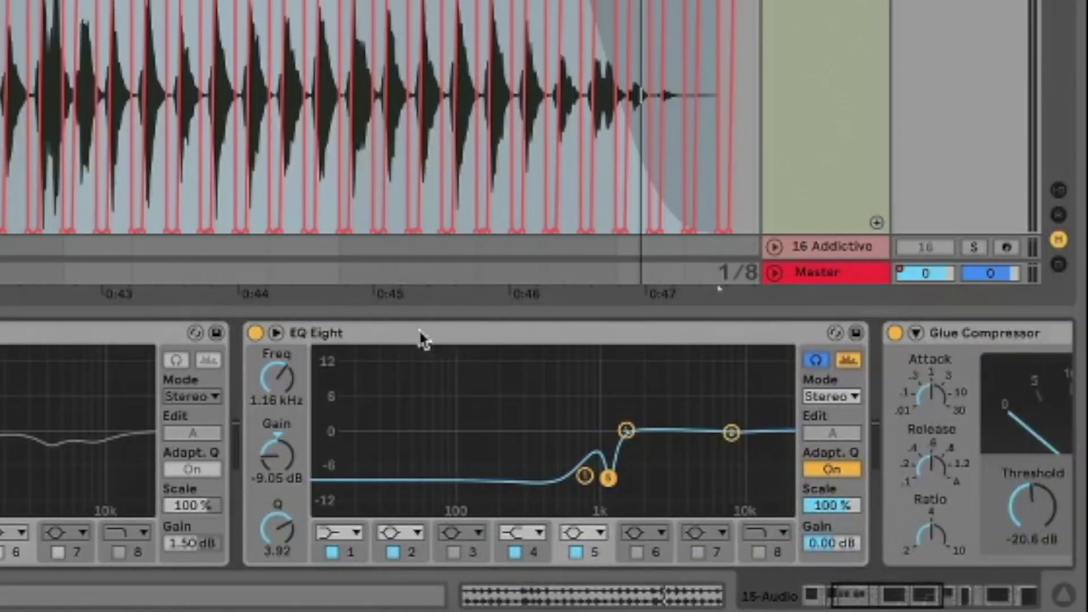
left_click(420, 334)
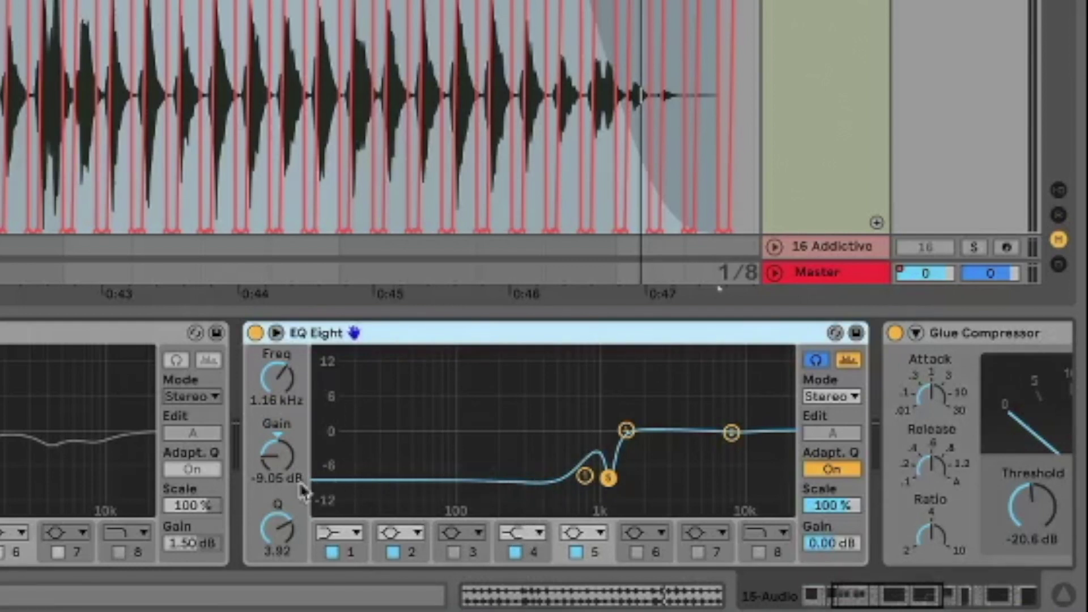
left_click_drag(608, 478, 607, 471)
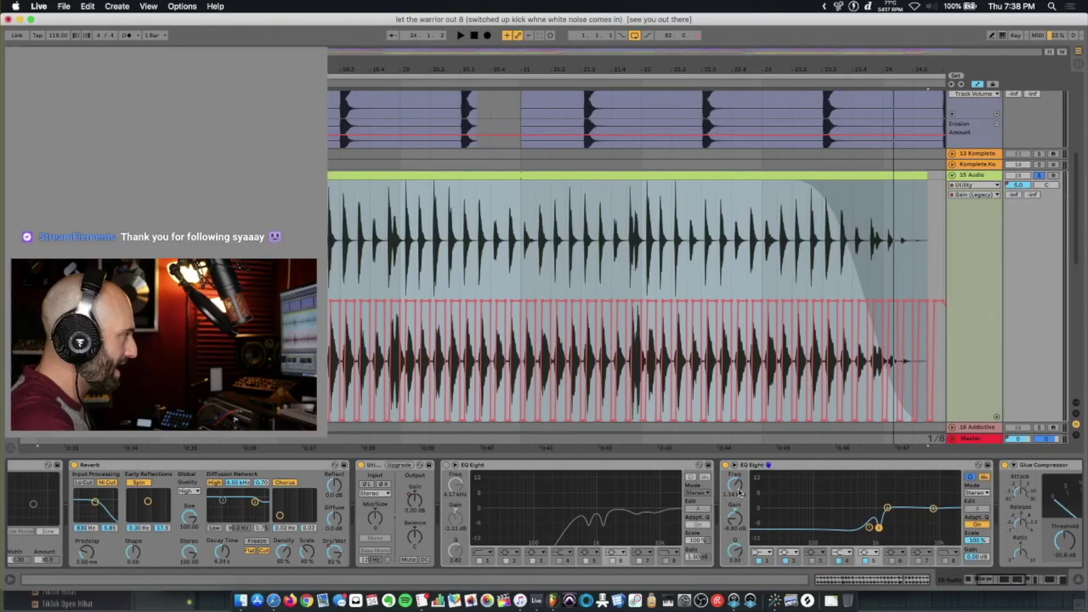
Play track 15 Audio and examine the rest of its effect chain, from Glue Compressor and Compressor through to Spectrum
scroll(889, 493, "right", 3)
left_click(880, 465)
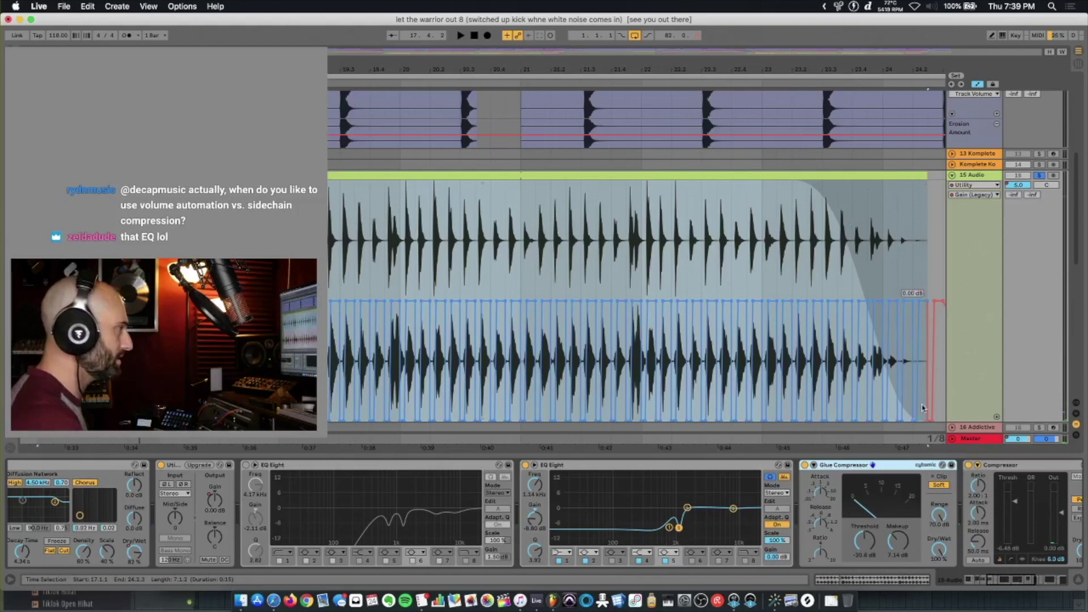
left_click(904, 525)
scroll(845, 498, "right", 3)
key("space")
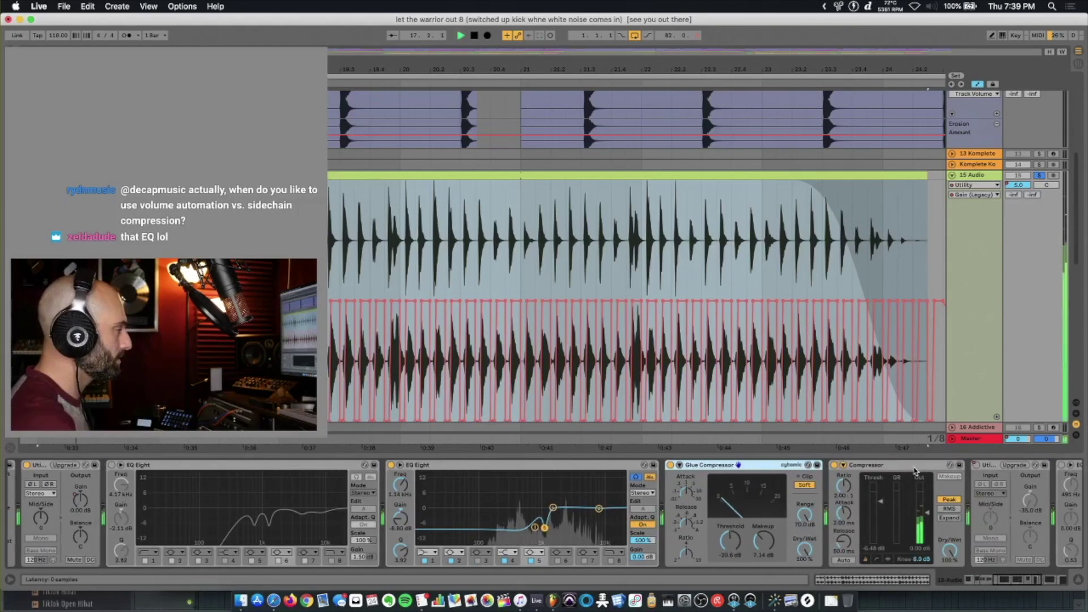
left_click(911, 465)
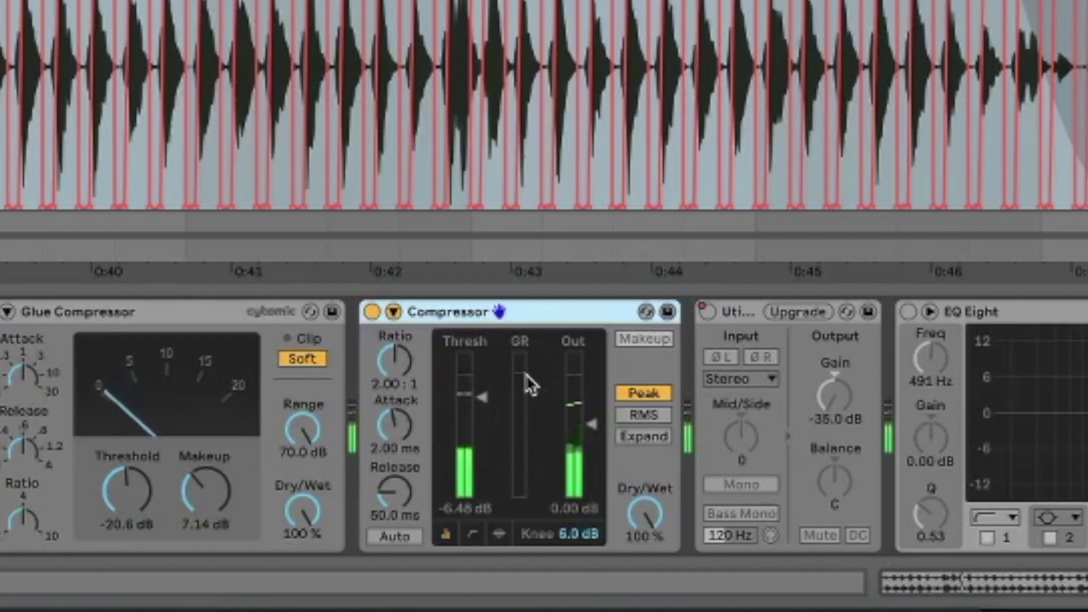
scroll(887, 385, "right", 4)
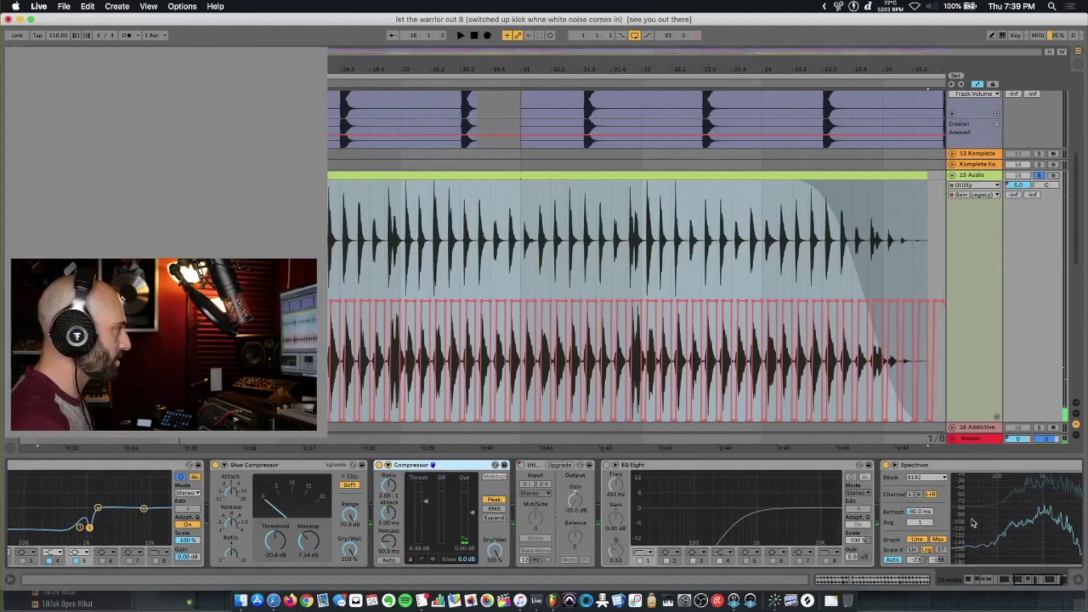
scroll(973, 522, "right", 2)
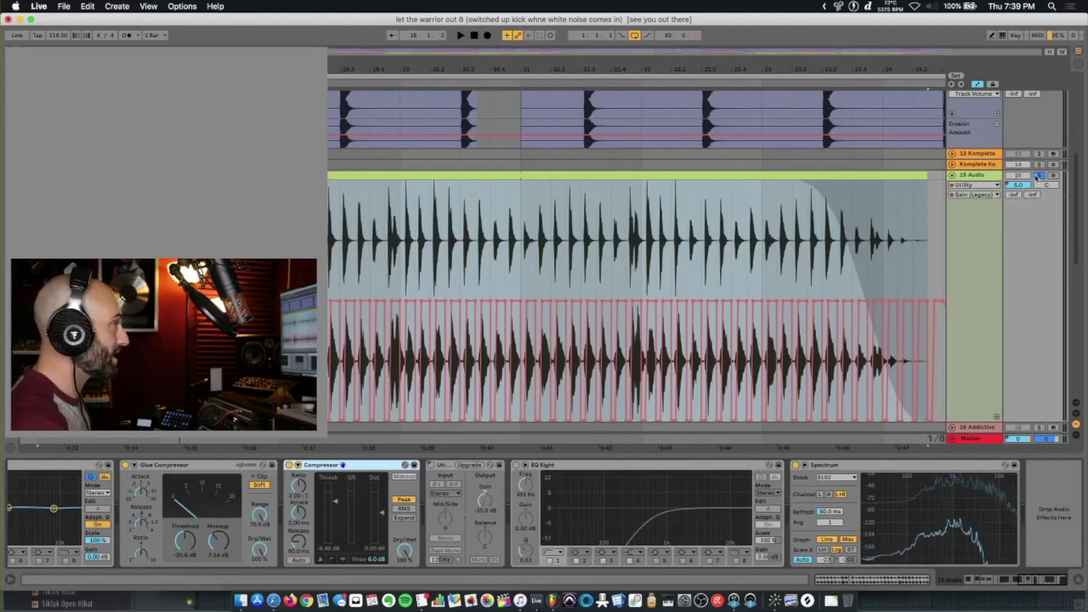
Unsolo track 15 Audio and play the full mix from bar 17 while viewing the drum and 808 tracks
left_click(1038, 176)
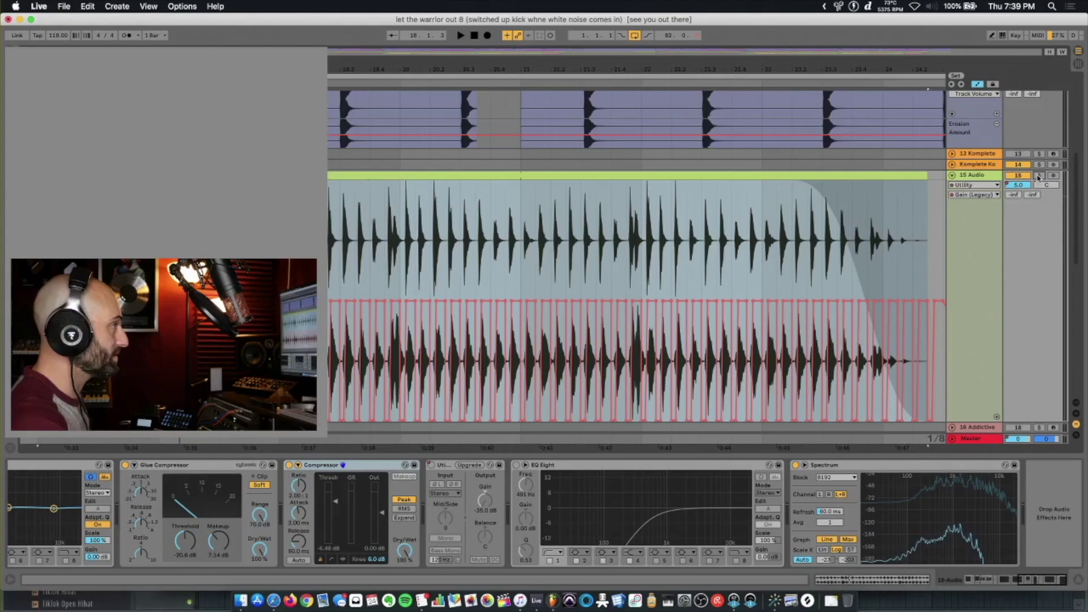
key("space")
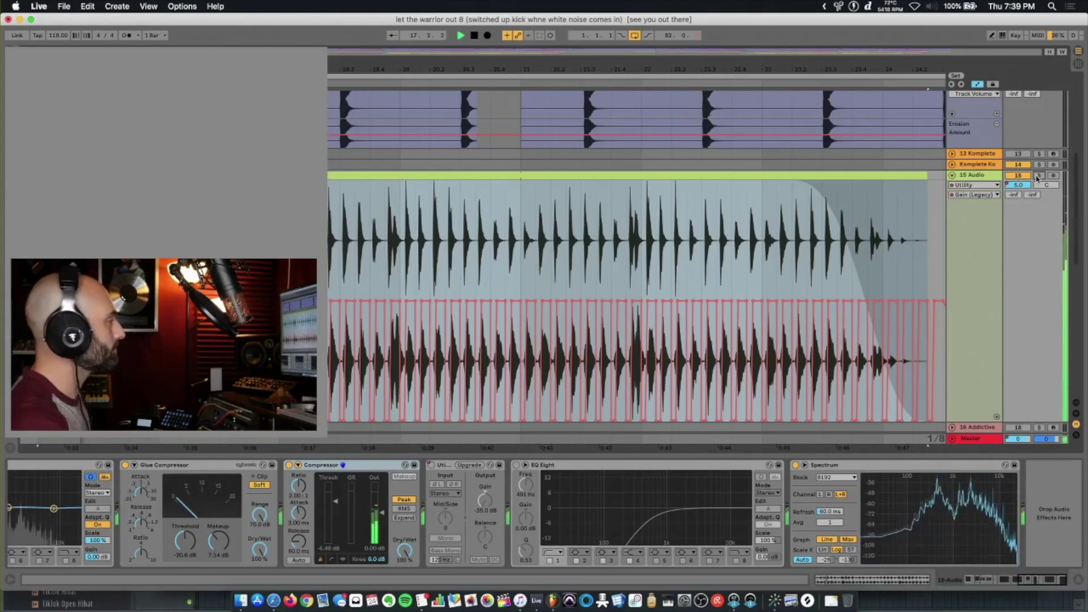
scroll(858, 261, "up", 10)
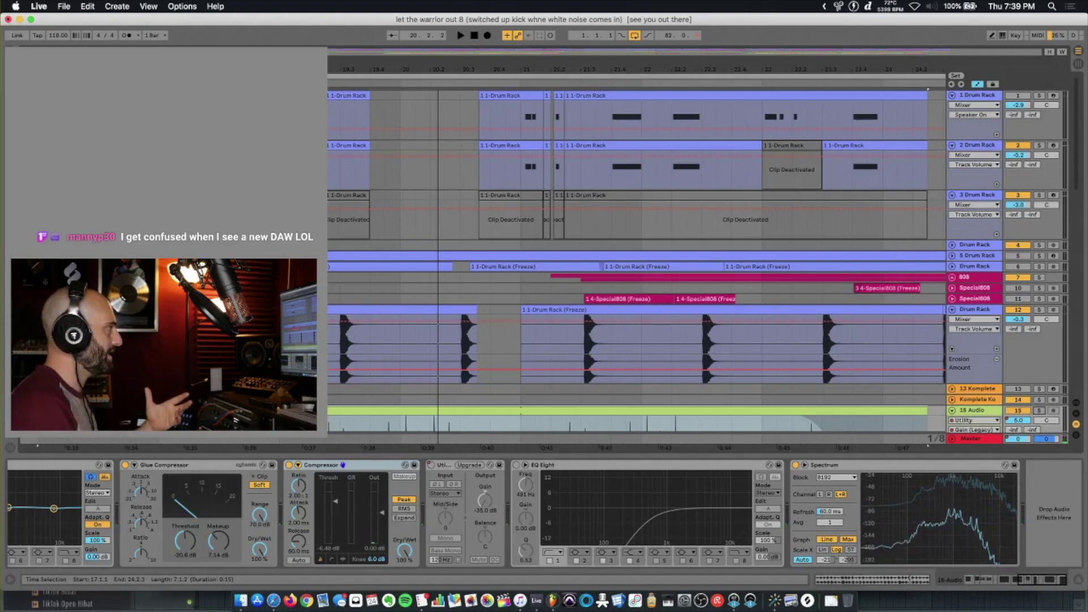
key("space")
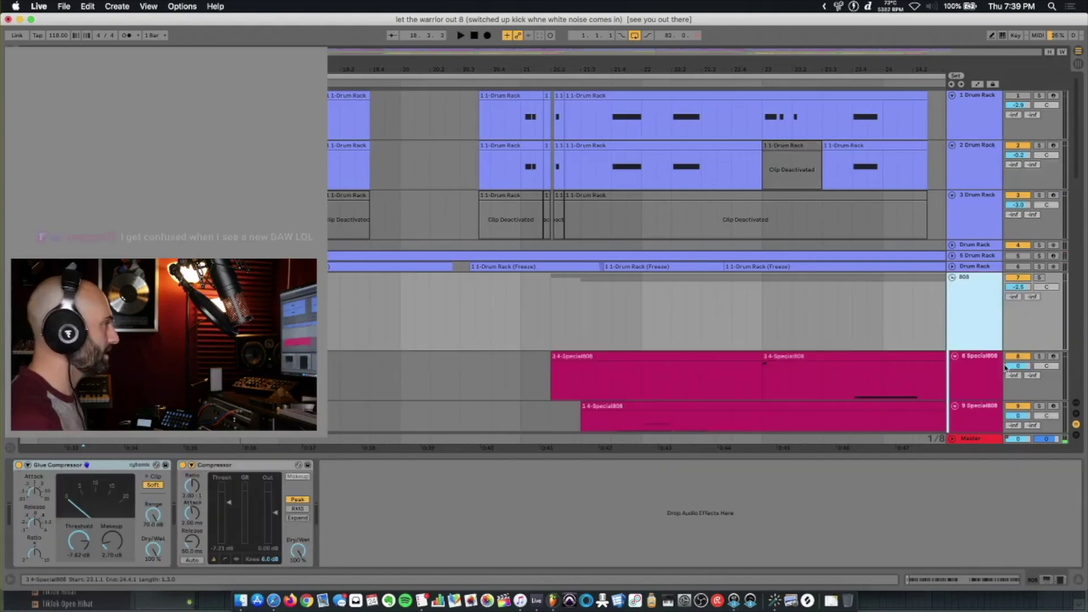
Examine the devices on track 8 Special808 and the effects on track 2 Drum Rack
left_click(972, 364)
key("space")
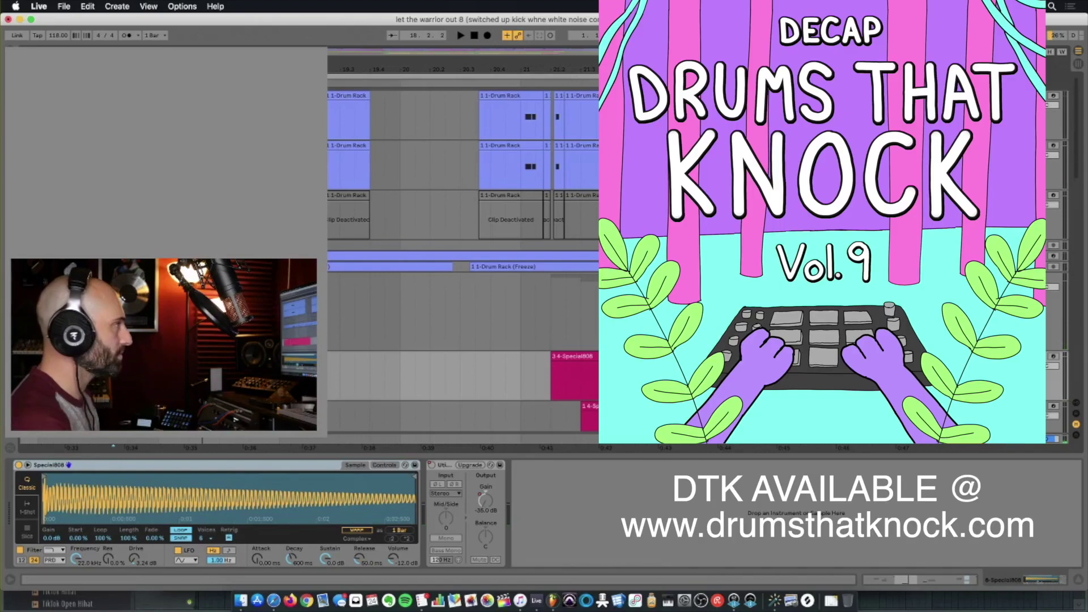
left_click(977, 145)
scroll(736, 501, "right", 6)
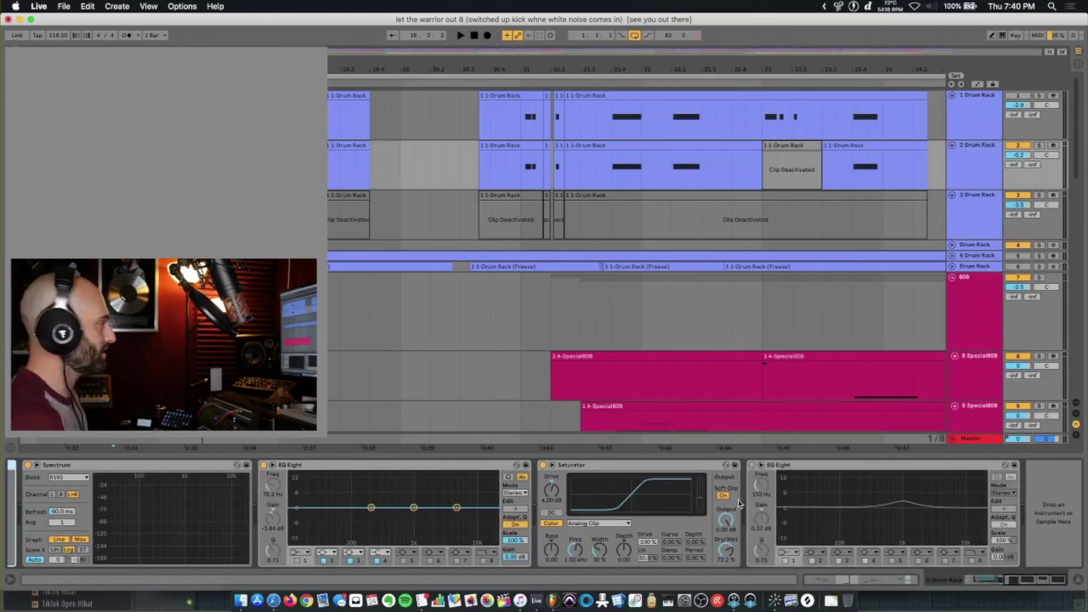
Examine the notes of the 8 Special808 clips from bar 23 onward, with the note editor reduced to show more tracks
left_click(505, 369)
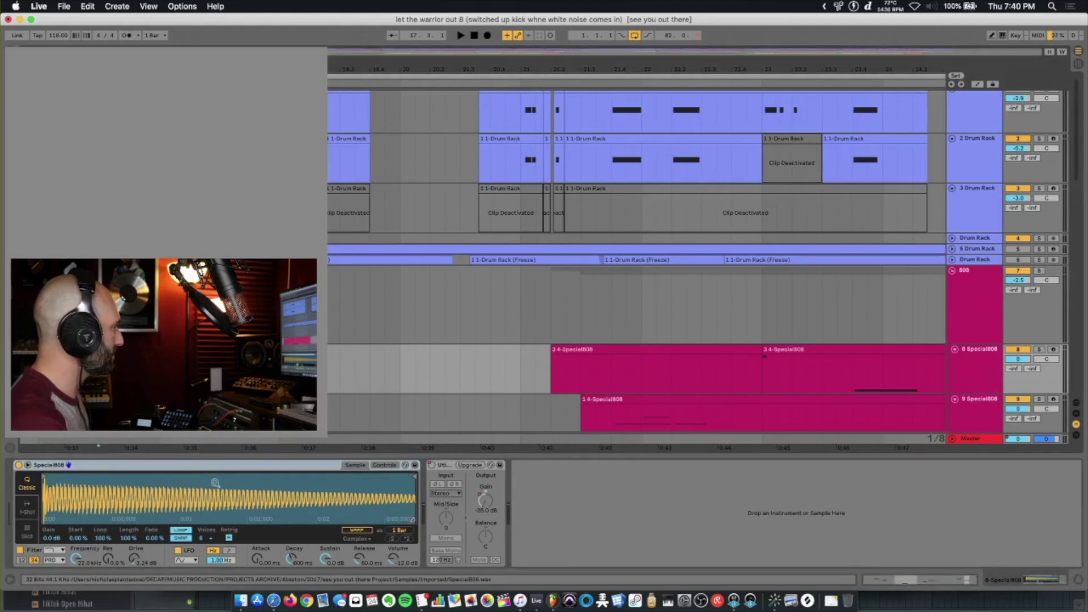
left_click(128, 369)
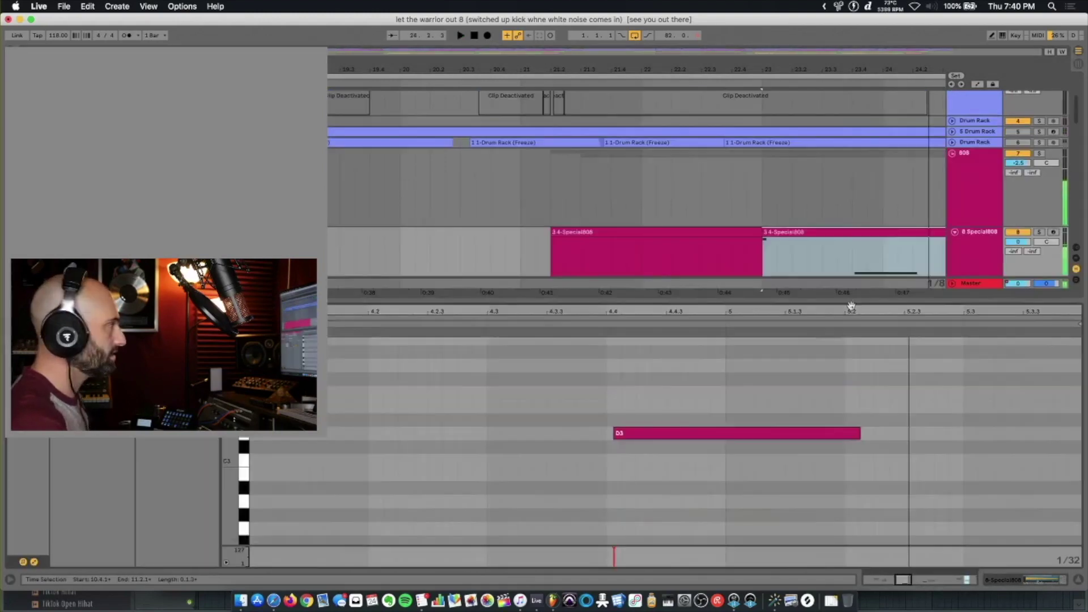
left_click_drag(861, 305, 860, 435)
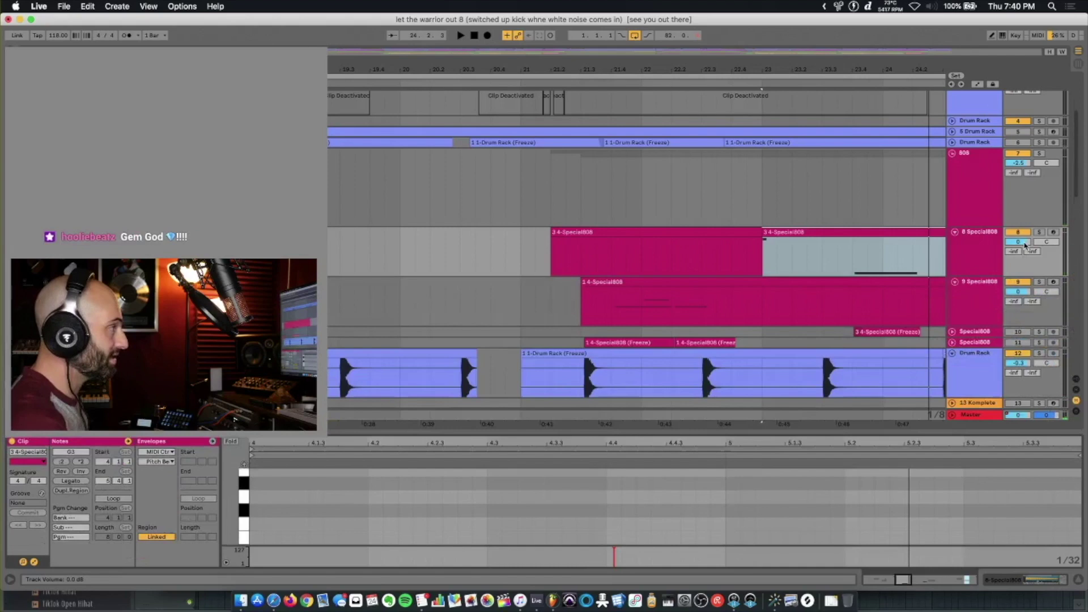
scroll(831, 258, "right", 4)
left_click(891, 257)
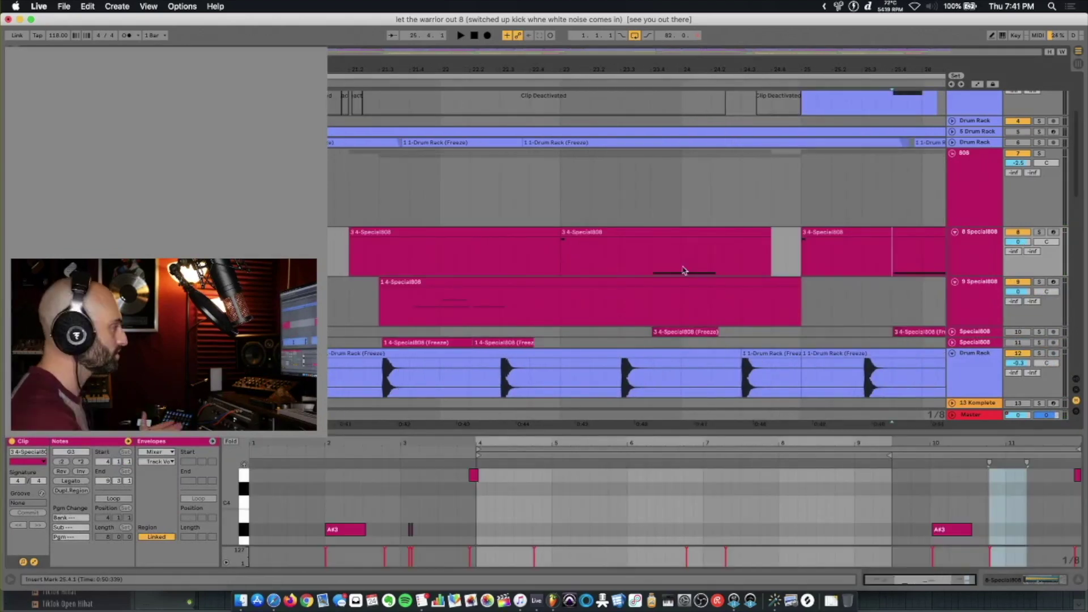
Zoom the arrangement out and play from bar 45, with the 9 Special808 clip there opened for viewing
left_click(685, 283)
key("minus")
key("minus")
key("minus")
scroll(674, 277, "down", 3)
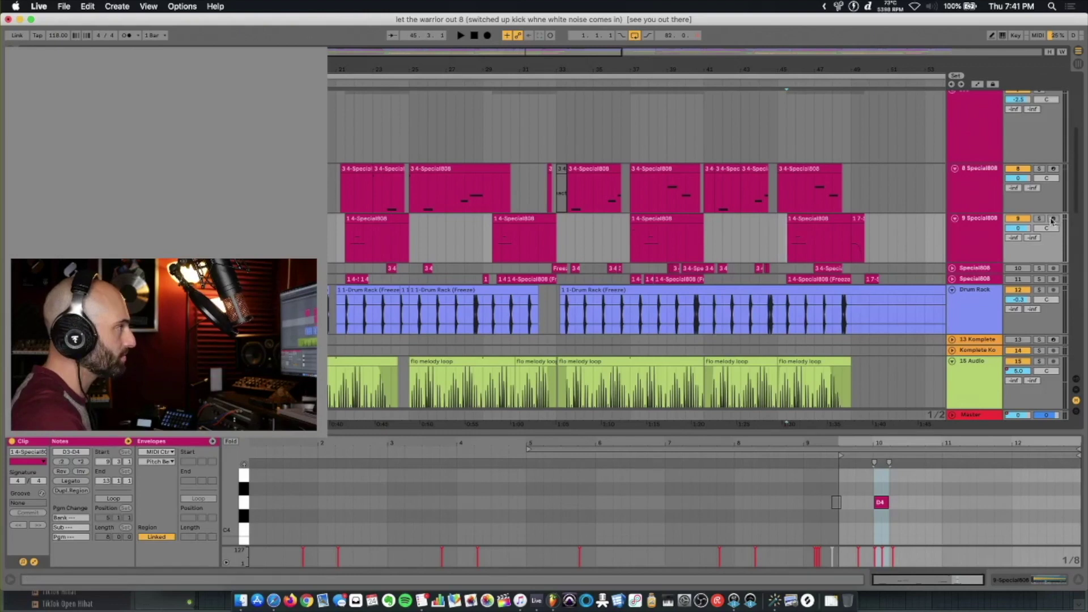
key("space")
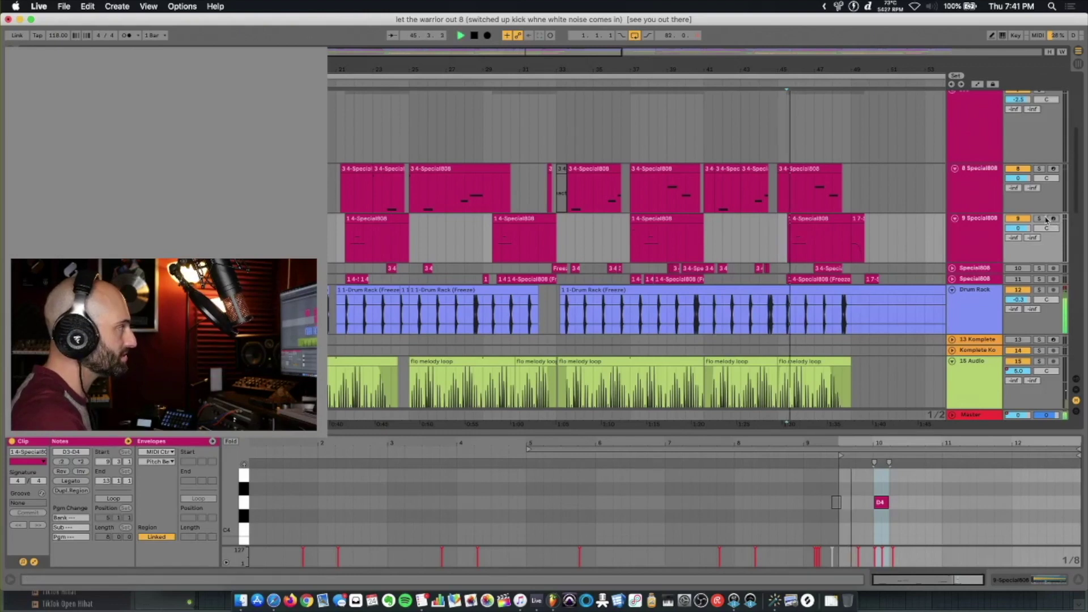
left_click(812, 217)
key("space")
Enlarge the note editor, inspect the clip's D4 and overlapping D3 notes, and return to the Special808 instrument's settings
left_click_drag(558, 433, 558, 263)
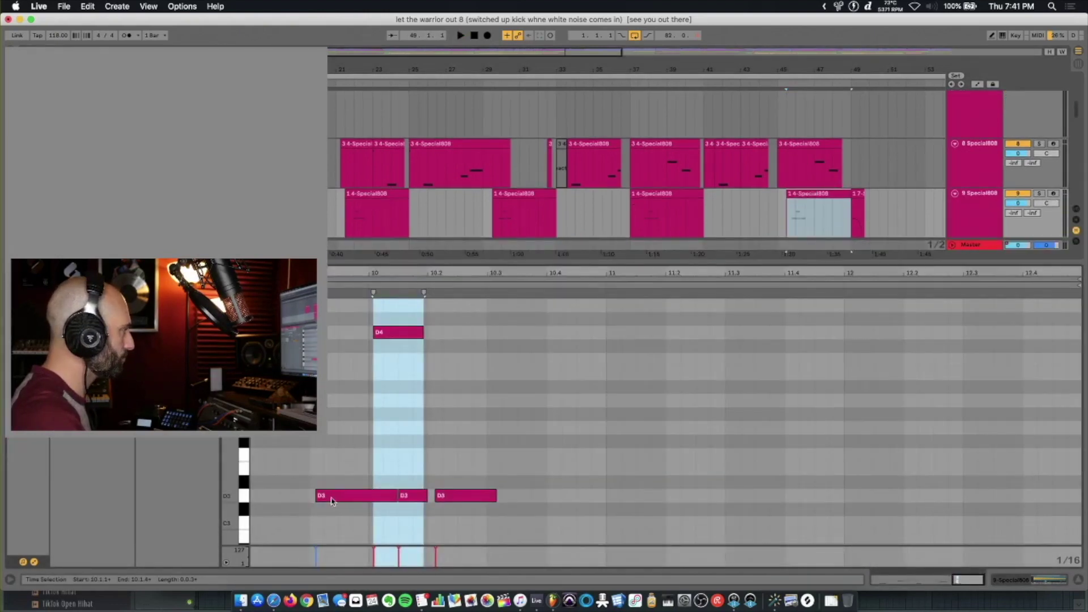
left_click(401, 332)
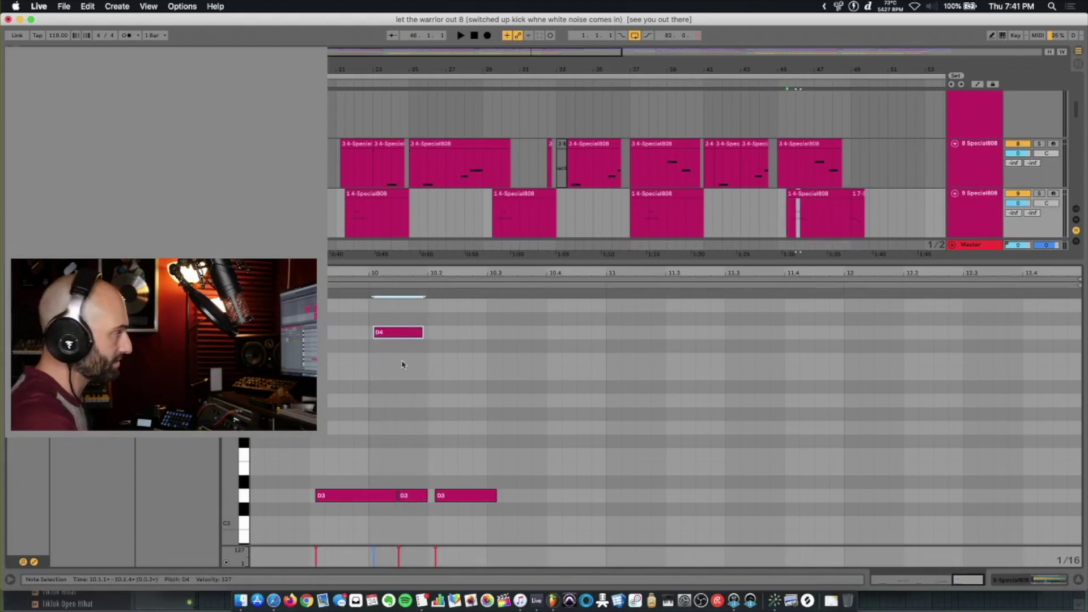
left_click(369, 497)
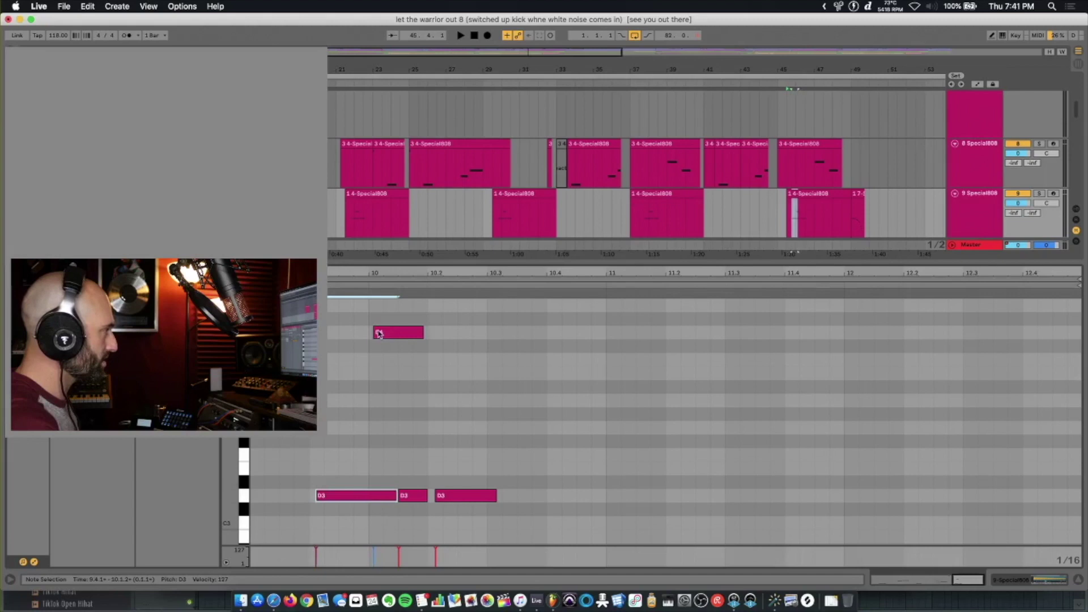
left_click(379, 333)
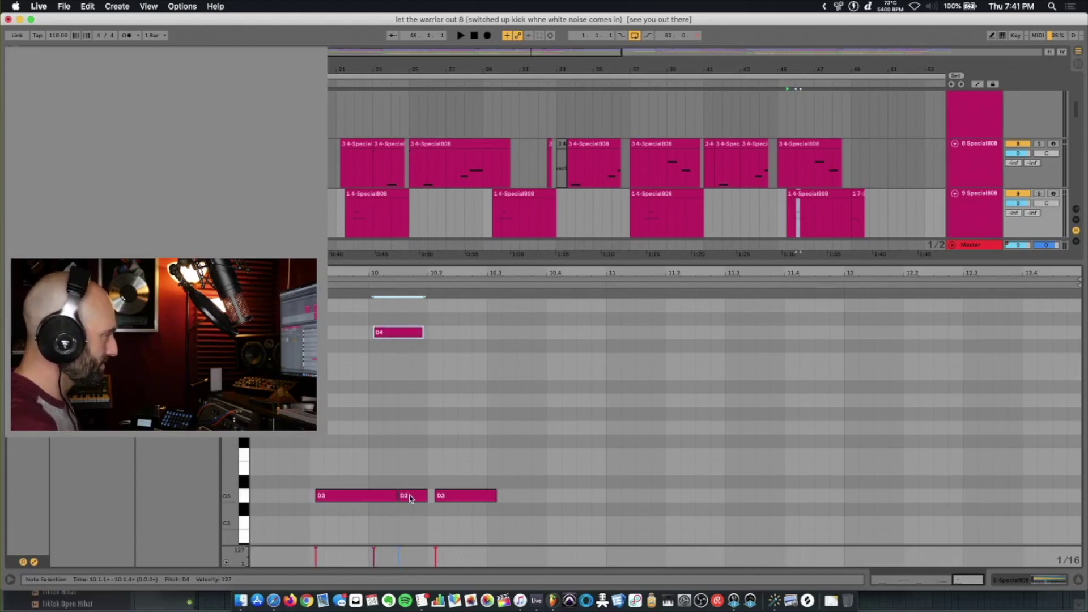
left_click(411, 497)
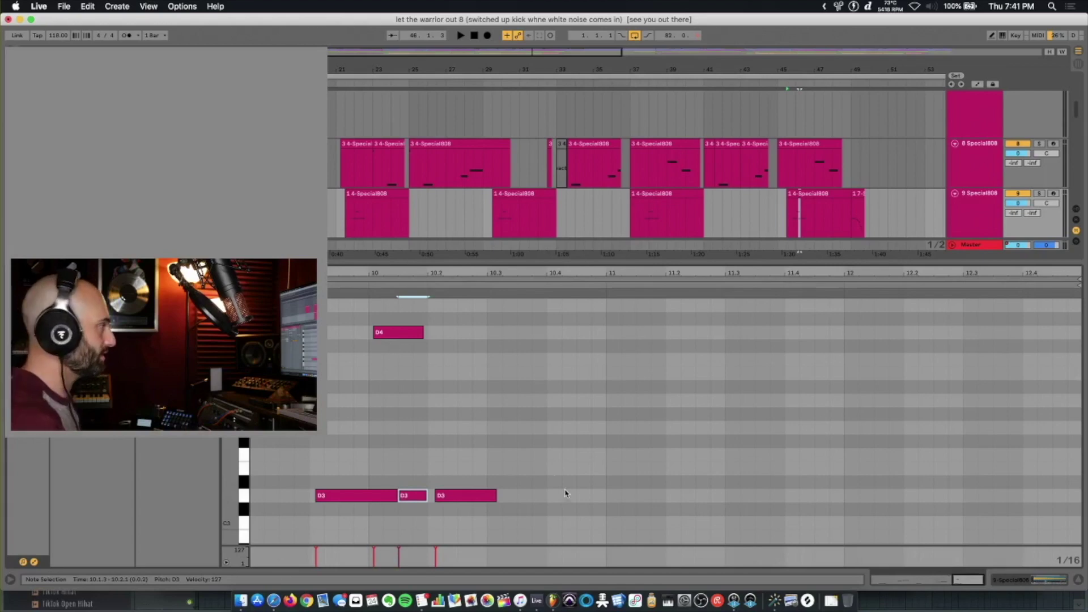
left_click(462, 493)
key("shift+Tab")
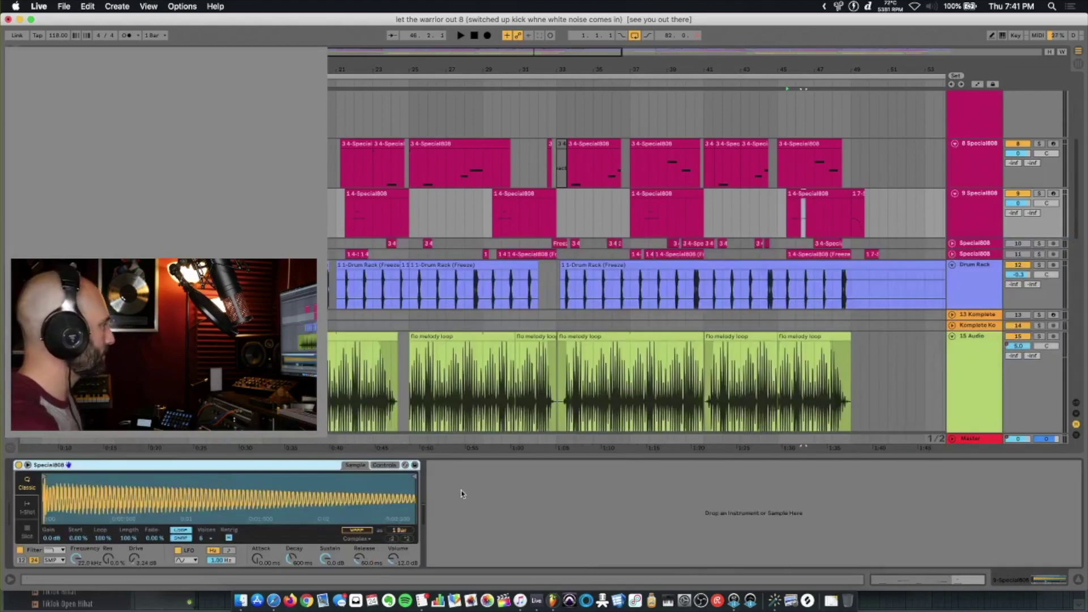
View the Special808 instrument's amplitude and glide controls, then open the short 9 Special808 clip at bar 49 and play it soloed
left_click(384, 465)
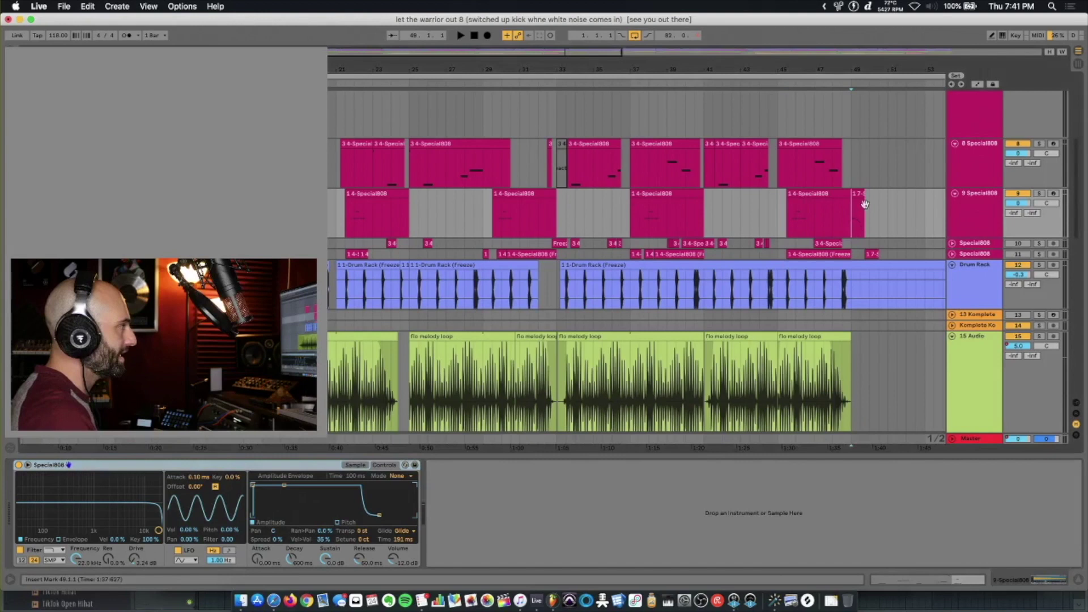
left_click(858, 193)
double_click(859, 193)
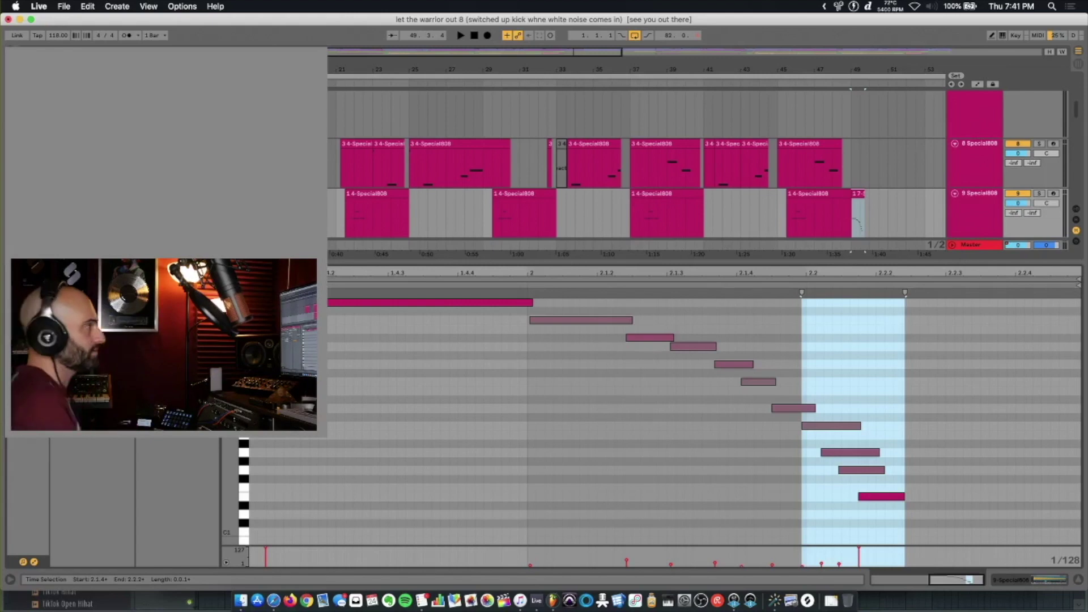
left_click(1040, 194)
key("space")
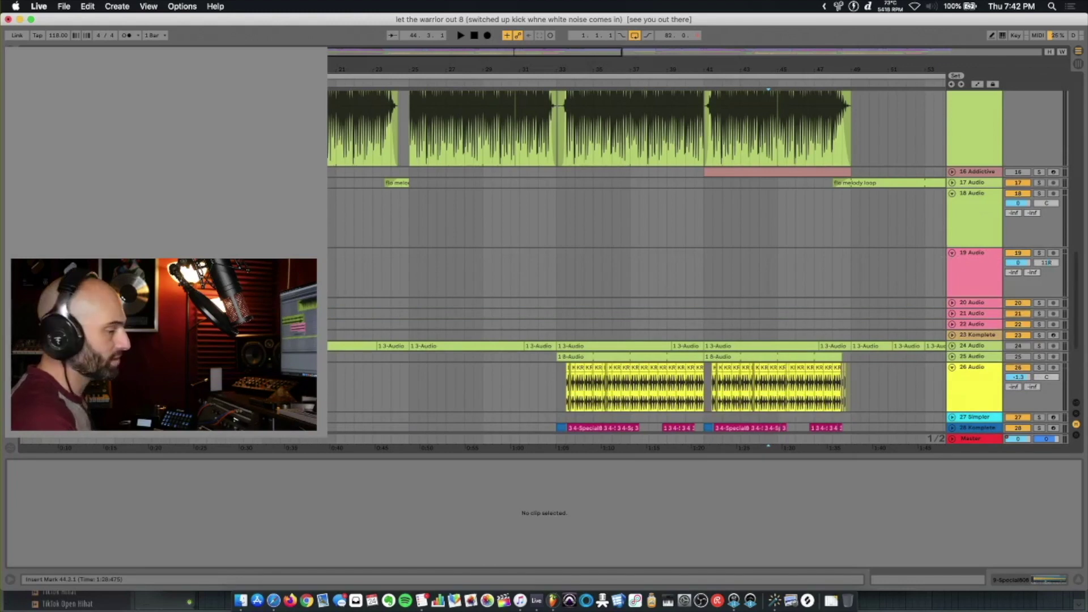
Display the effects on track 19 Audio and listen to the track soloed
left_click(1060, 253)
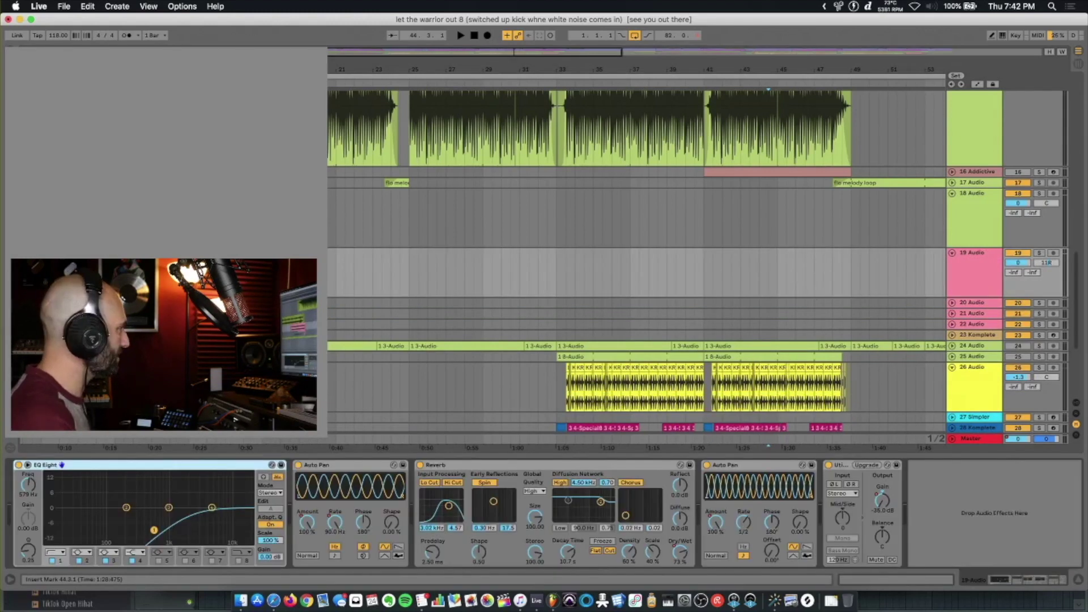
key("space")
left_click(1040, 253)
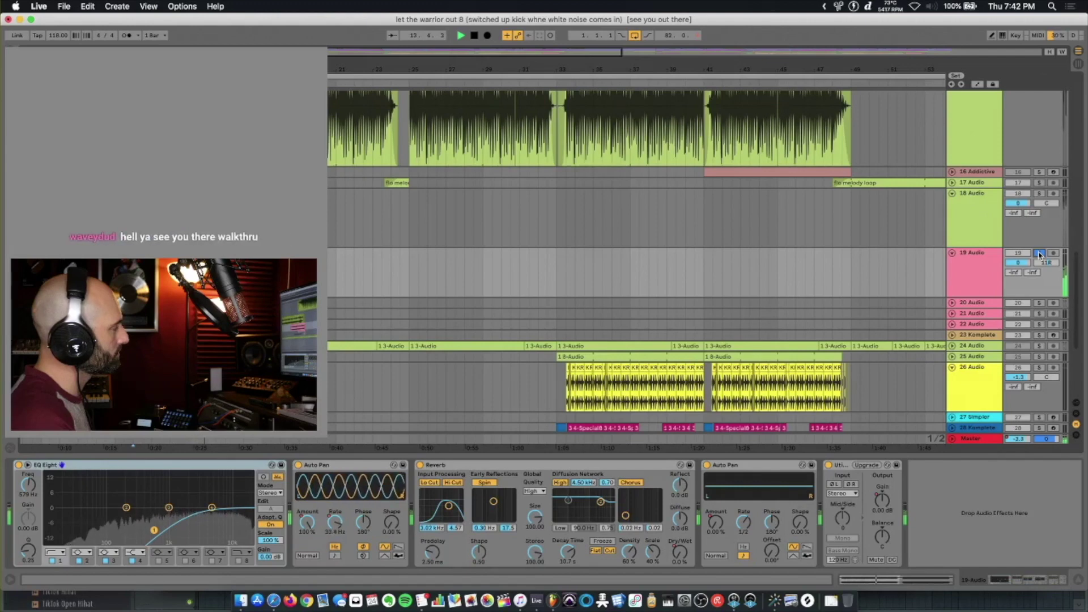
key("space")
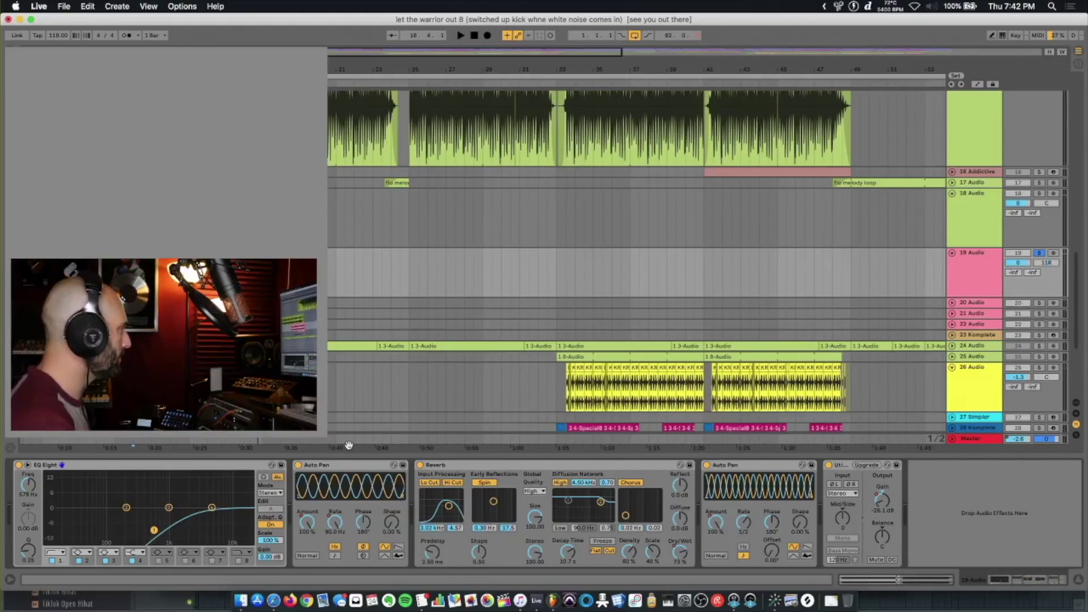
Examine track 19's Auto Pan, Reverb and second Auto Pan with playback, and unsolo the track
left_click(350, 463)
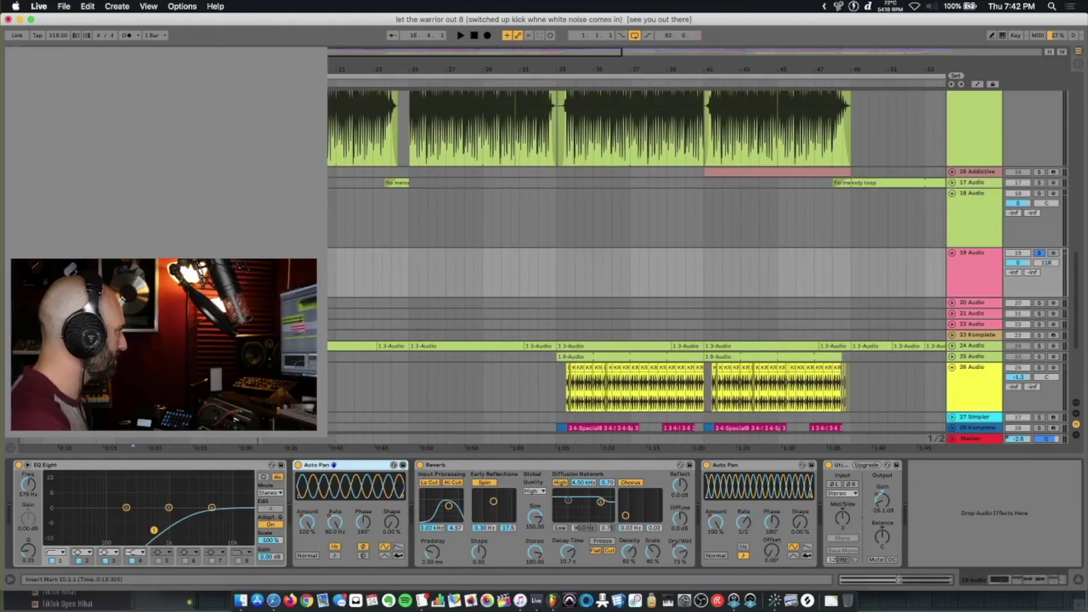
key("Left")
key("Left")
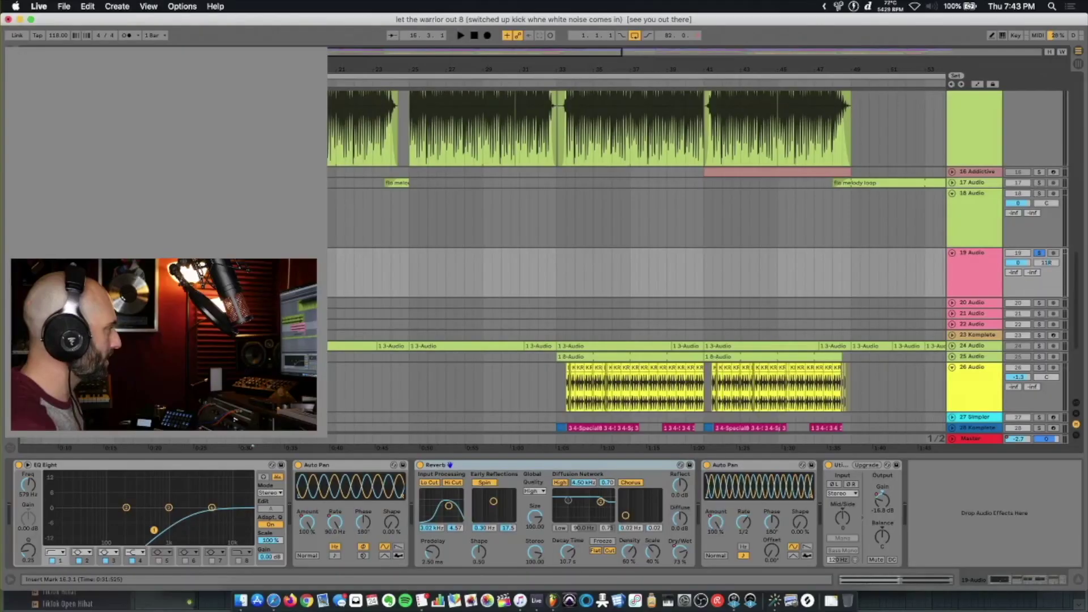
left_click(197, 272)
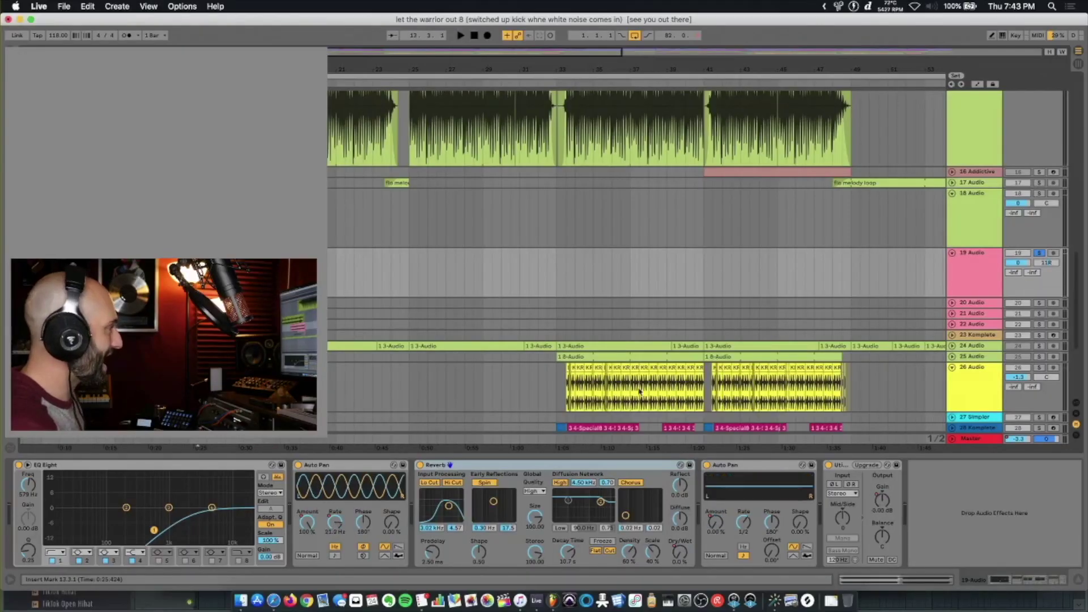
left_click(750, 466)
key("space")
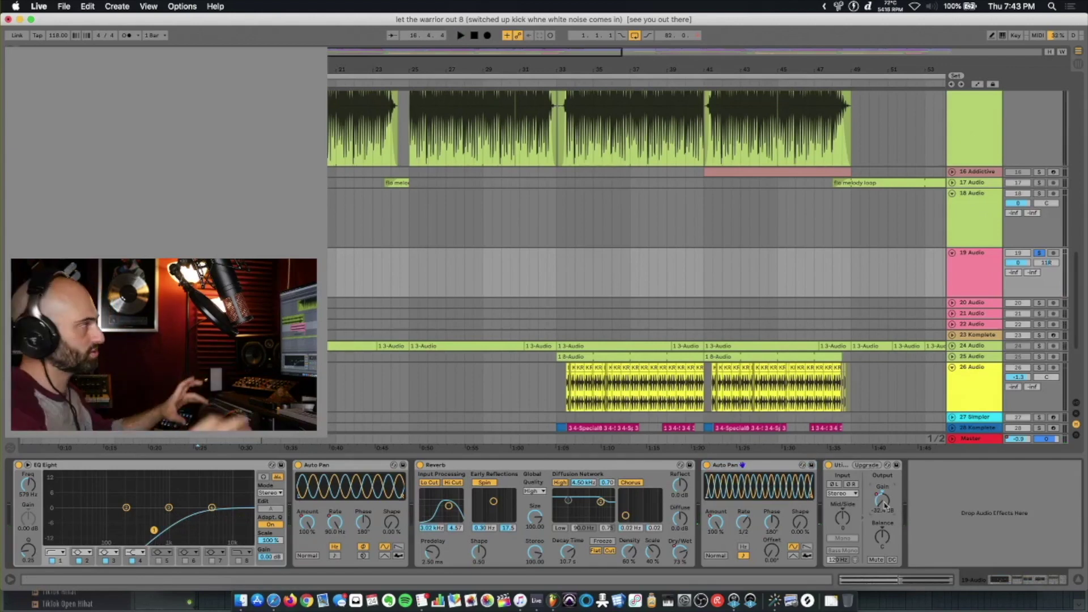
left_click(1039, 252)
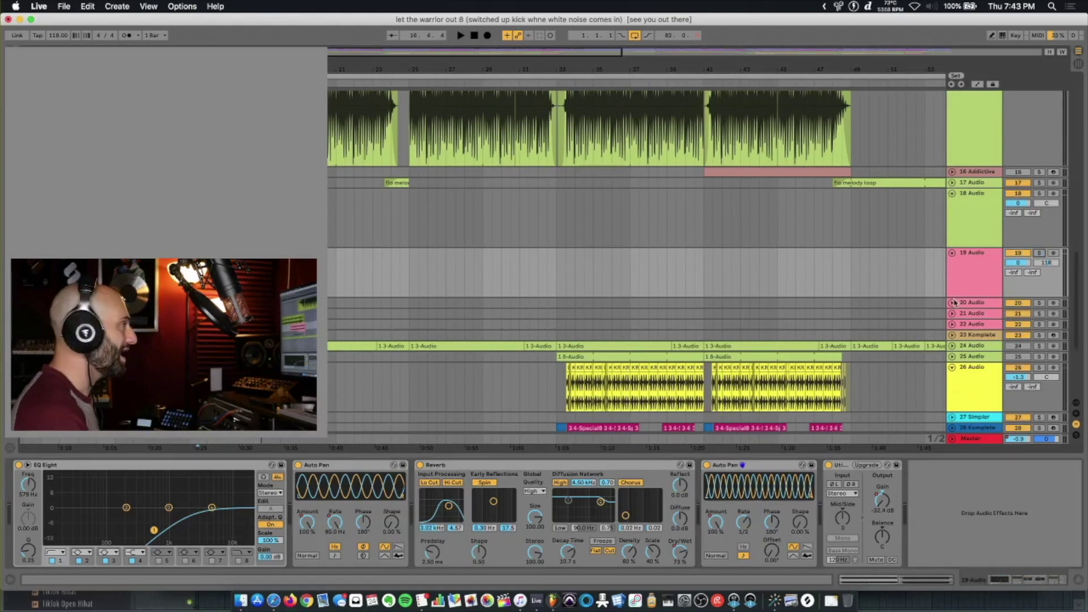
Unfold and solo track 20 Audio, and play it from bar 13 with its effect rack bypassed
left_click(952, 303)
left_click(974, 319)
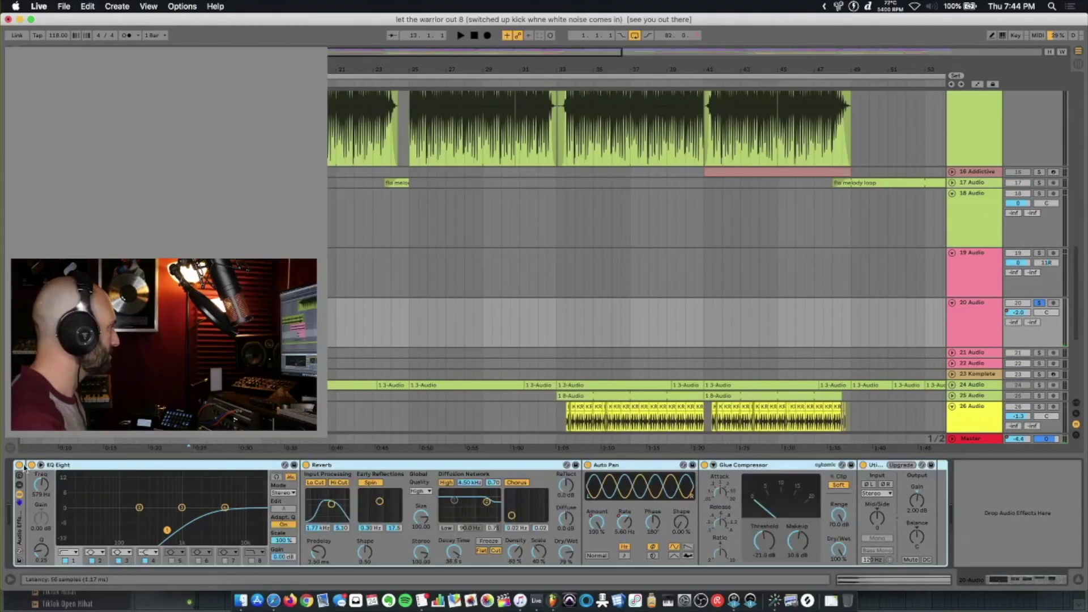
key("space")
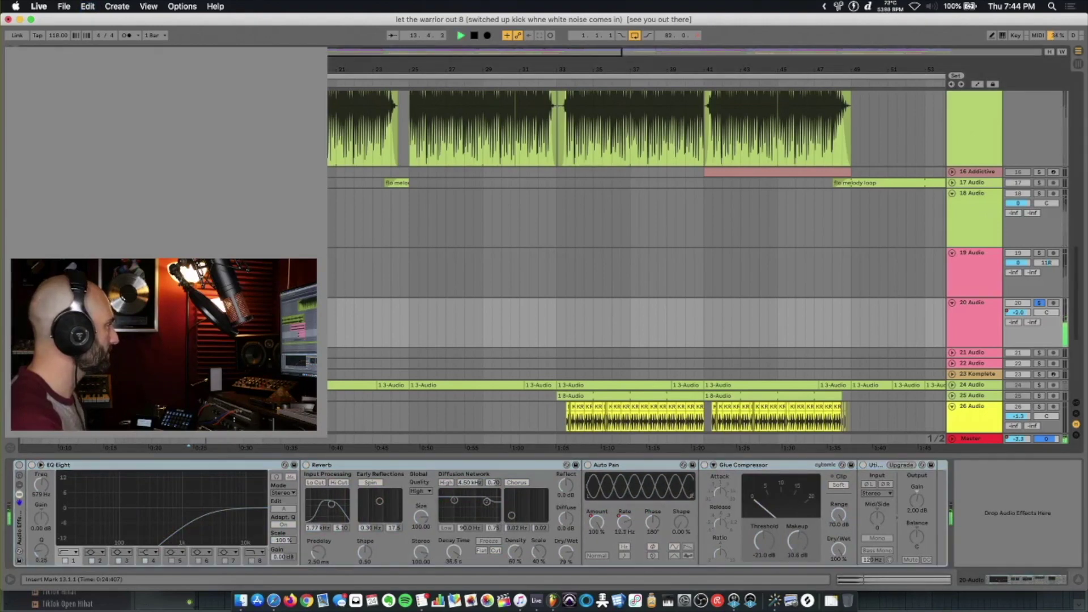
key("space")
Open the WOH Shout clip on track 20, play it with Warp off, and turn Warp back on
double_click(226, 303)
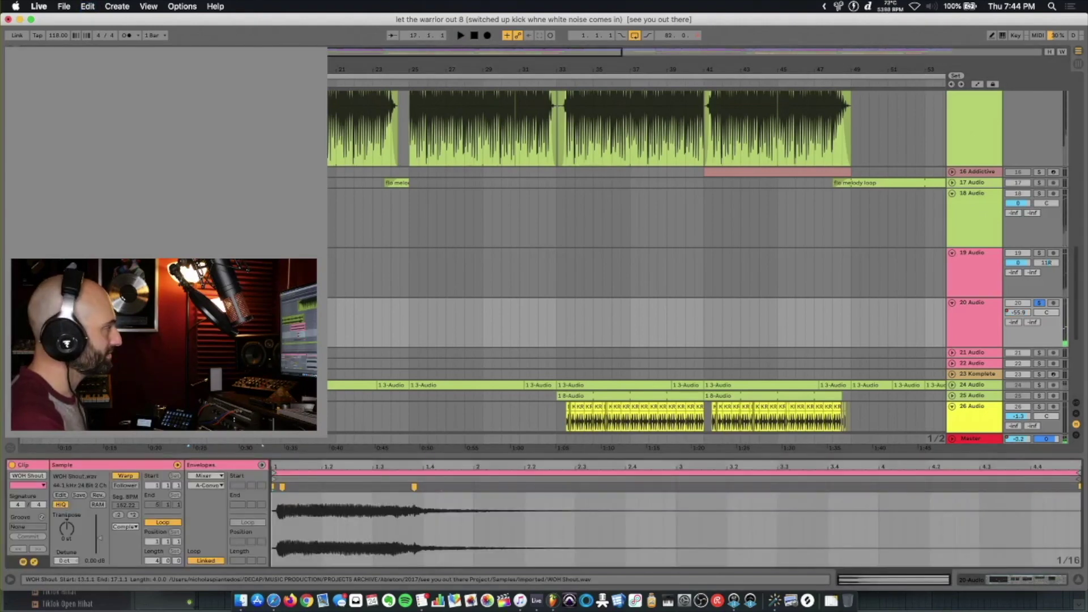
left_click(129, 477)
key("space")
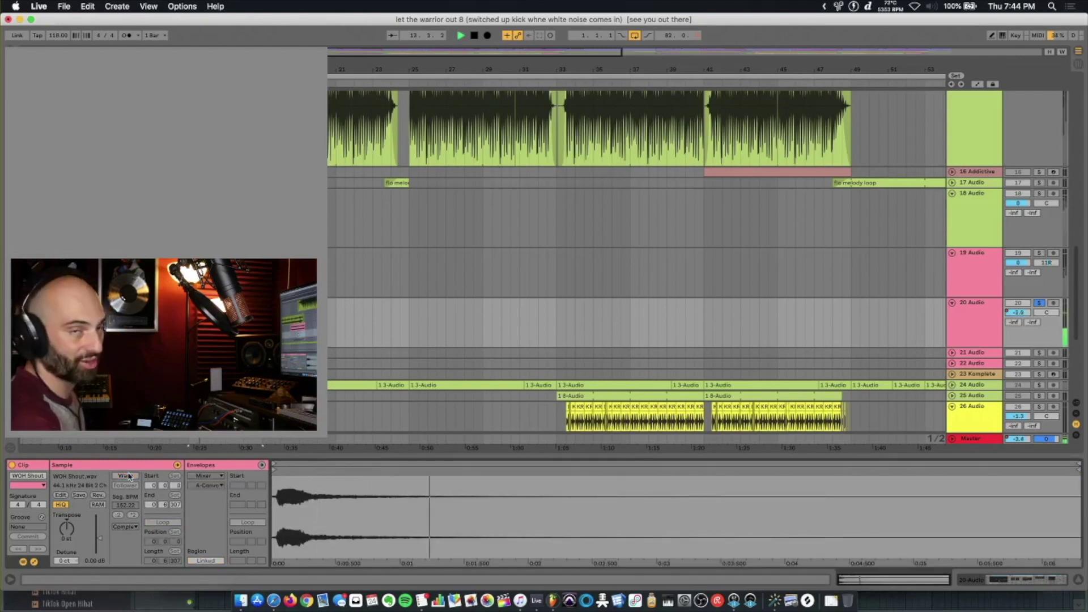
left_click(128, 476)
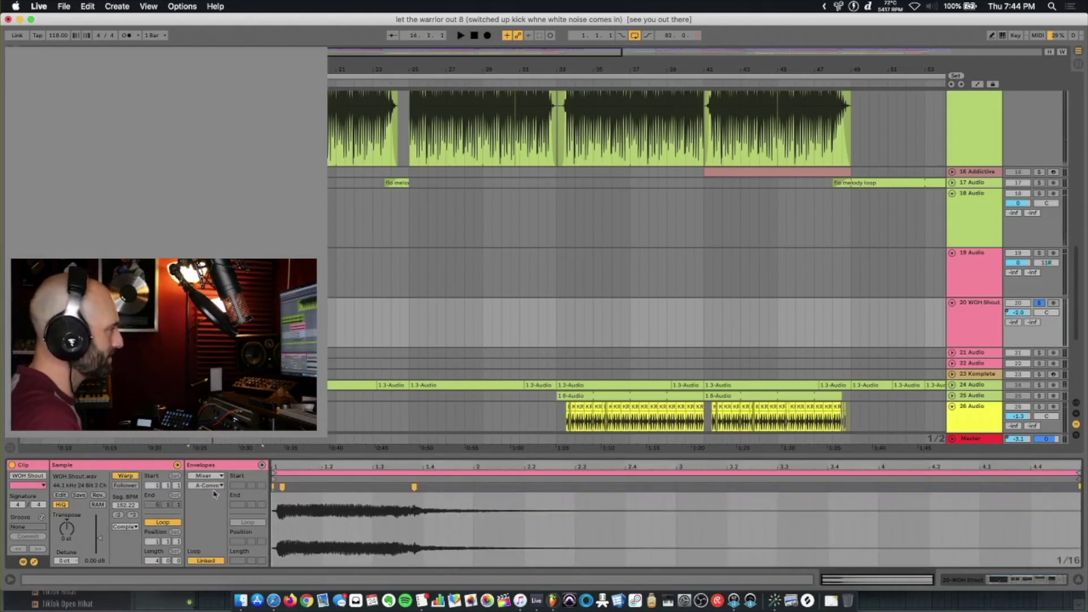
Delete the WOH Shout clip's warp marker near 1.4 and compare the sound with Warp off and on
double_click(415, 487)
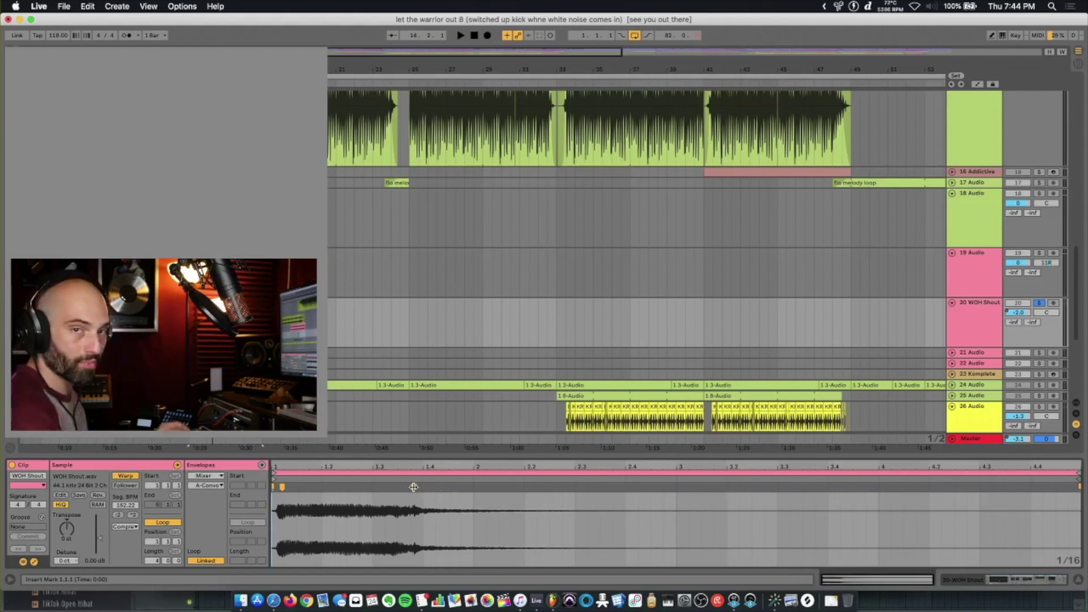
left_click(128, 476)
key("space")
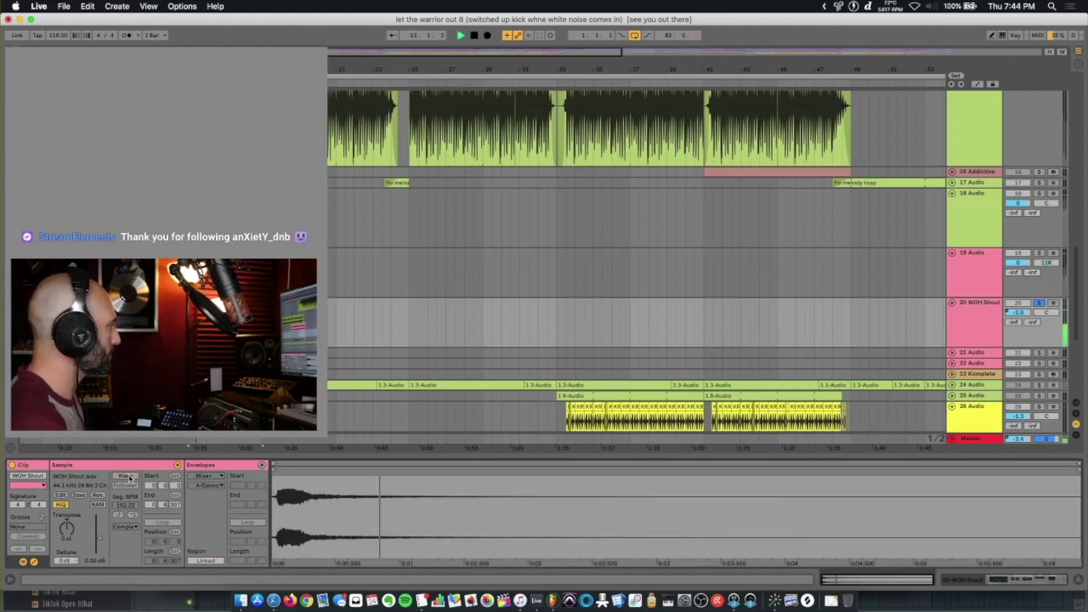
left_click(129, 476)
key("Escape")
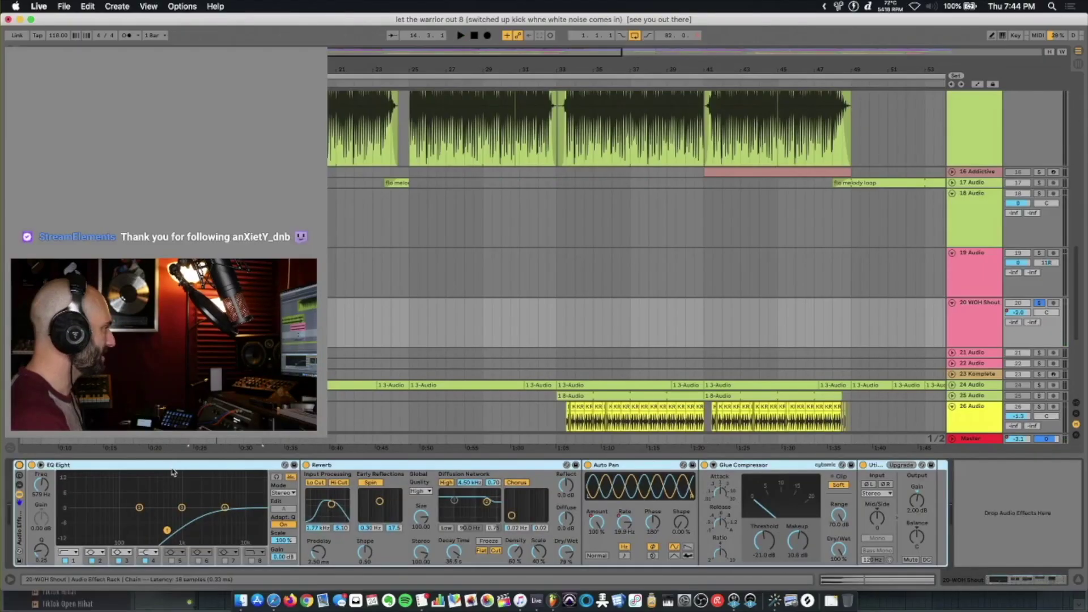
Examine track 20's EQ Eight, Reverb, Auto Pan and Glue Compressor during playback, then unsolo the track and play the full mix
left_click(173, 472)
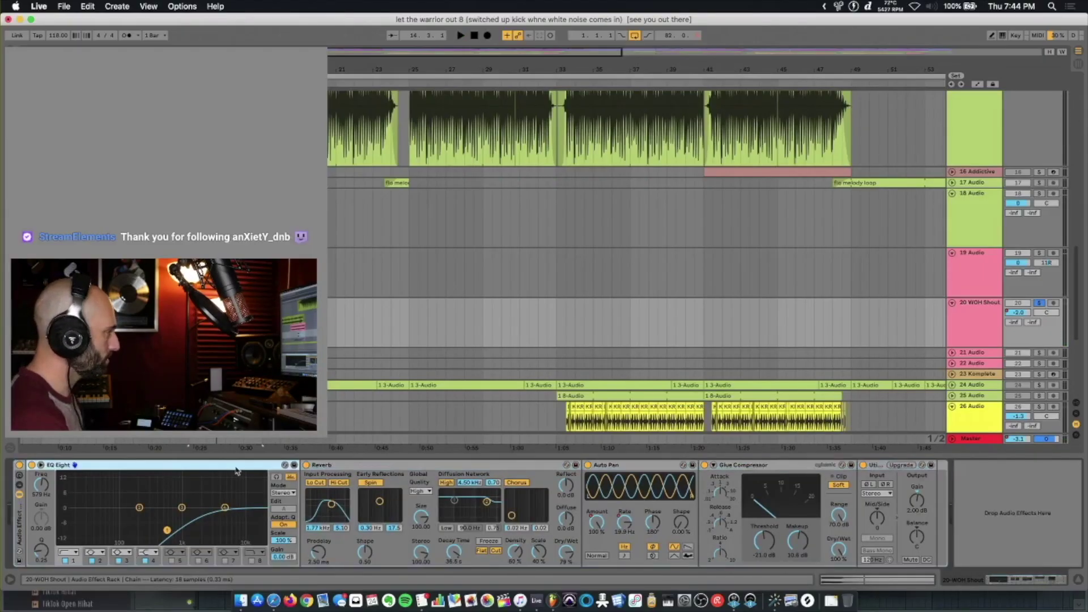
left_click(417, 466)
key("space")
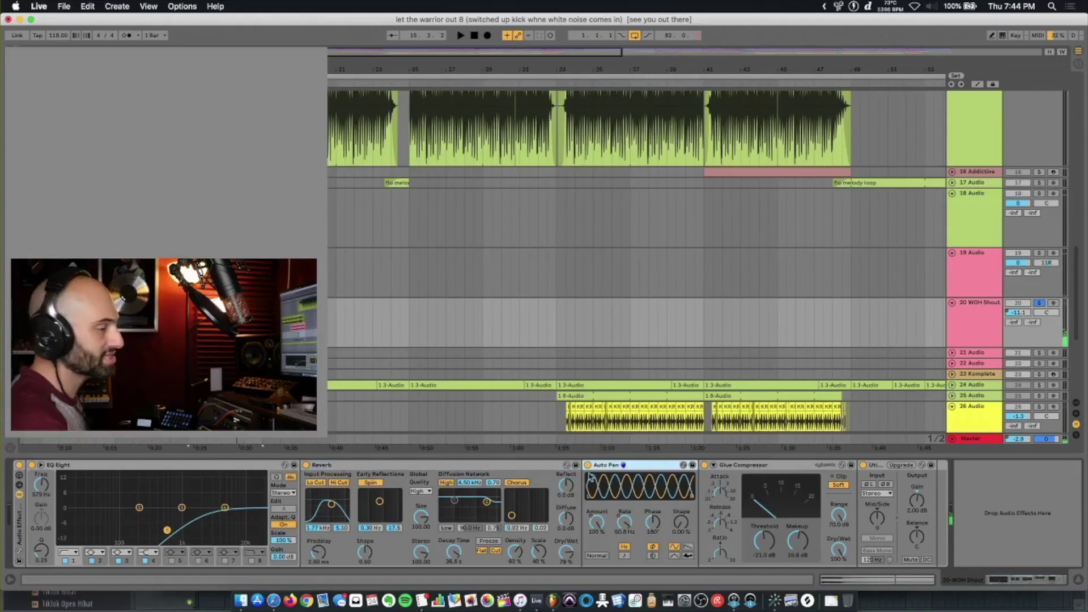
key("space")
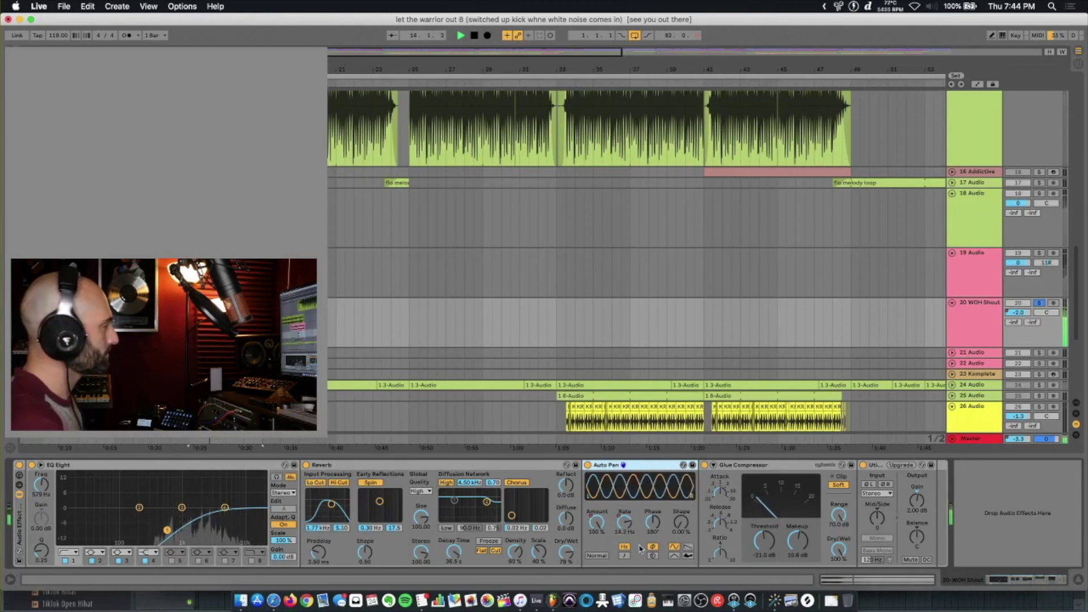
left_click(811, 467)
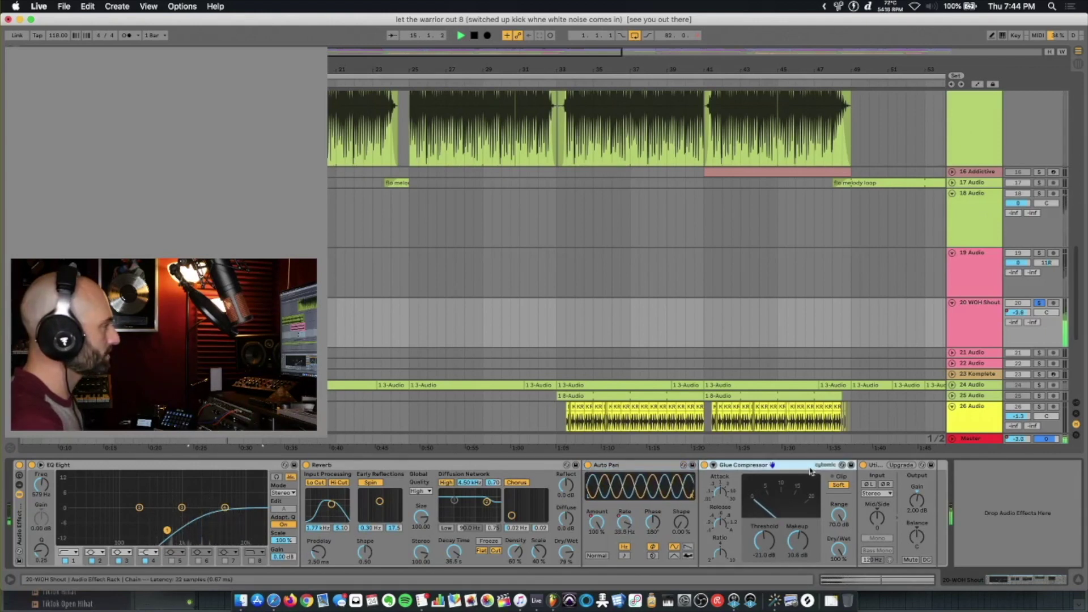
left_click(1039, 304)
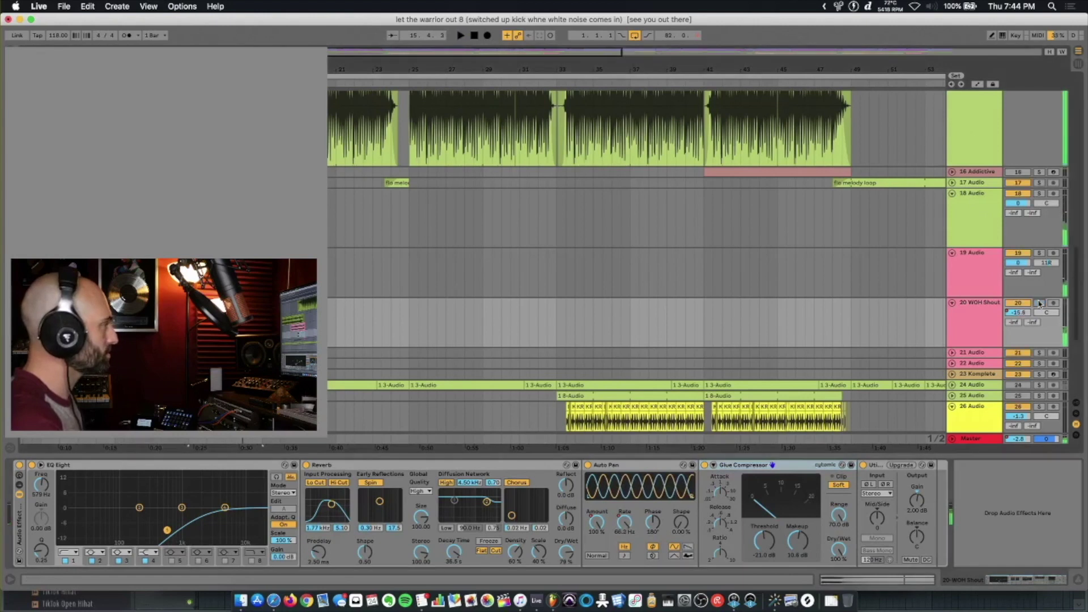
key("space")
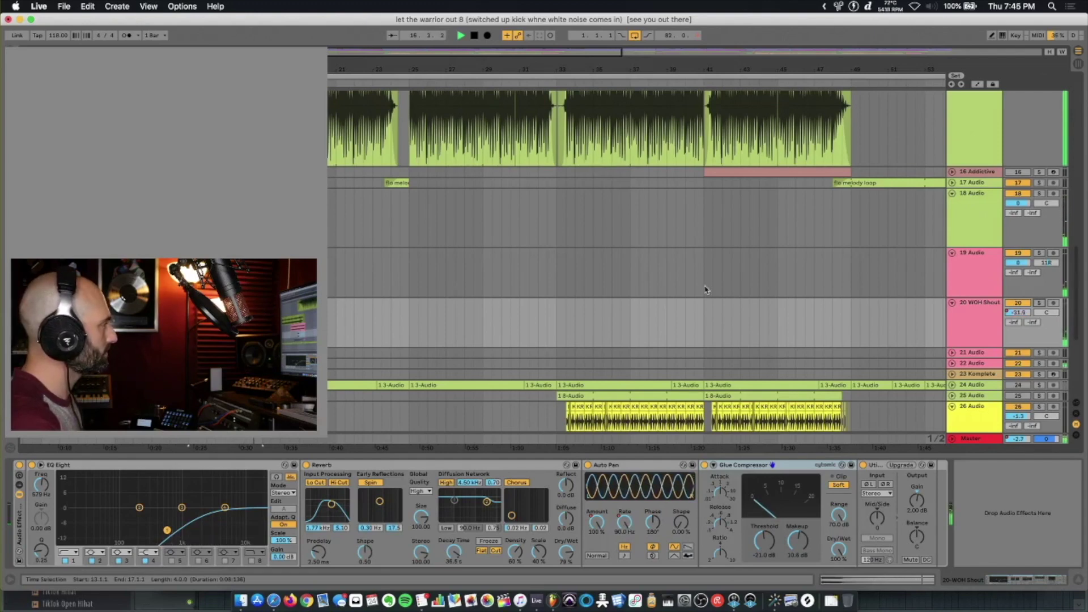
Listen to tracks 21 and 22 Audio, soloing track 21 and examining its Saturator
scroll(699, 290, "down", 5)
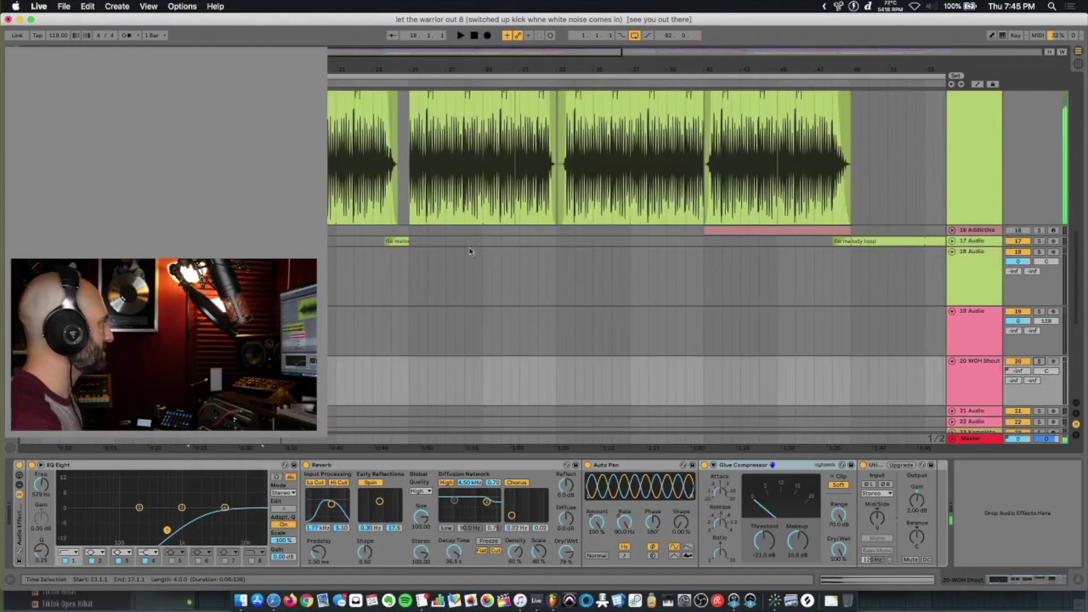
scroll(471, 253, "down", 1)
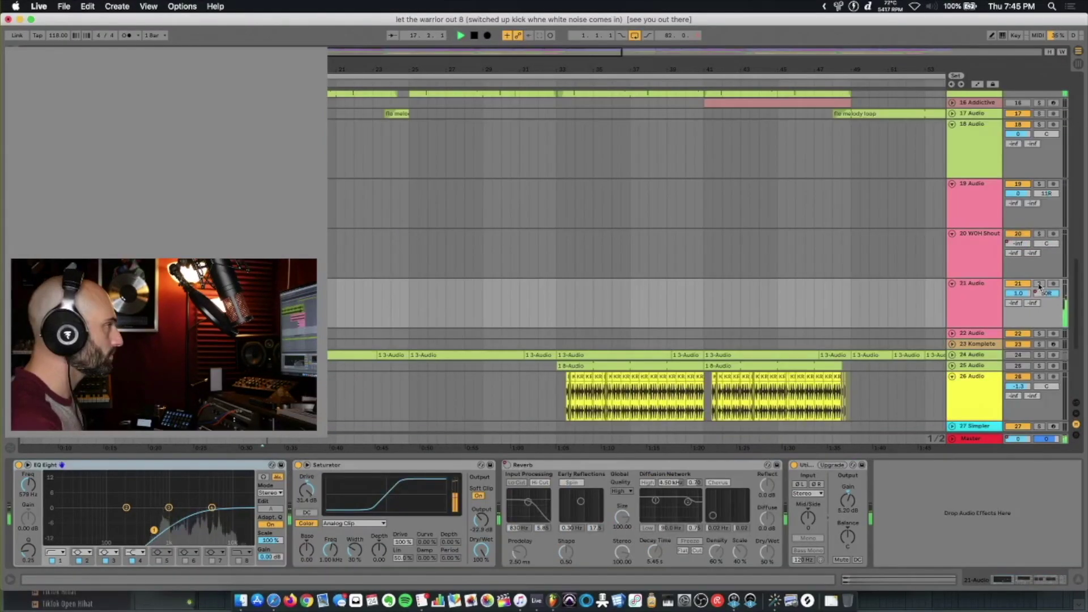
left_click(1040, 285)
key("space")
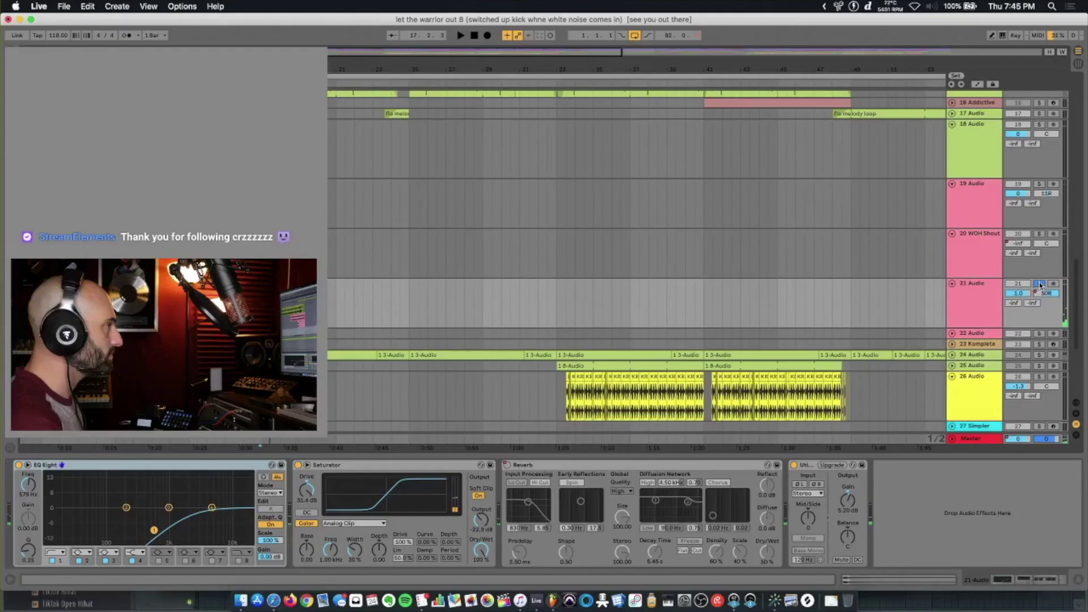
left_click(444, 469)
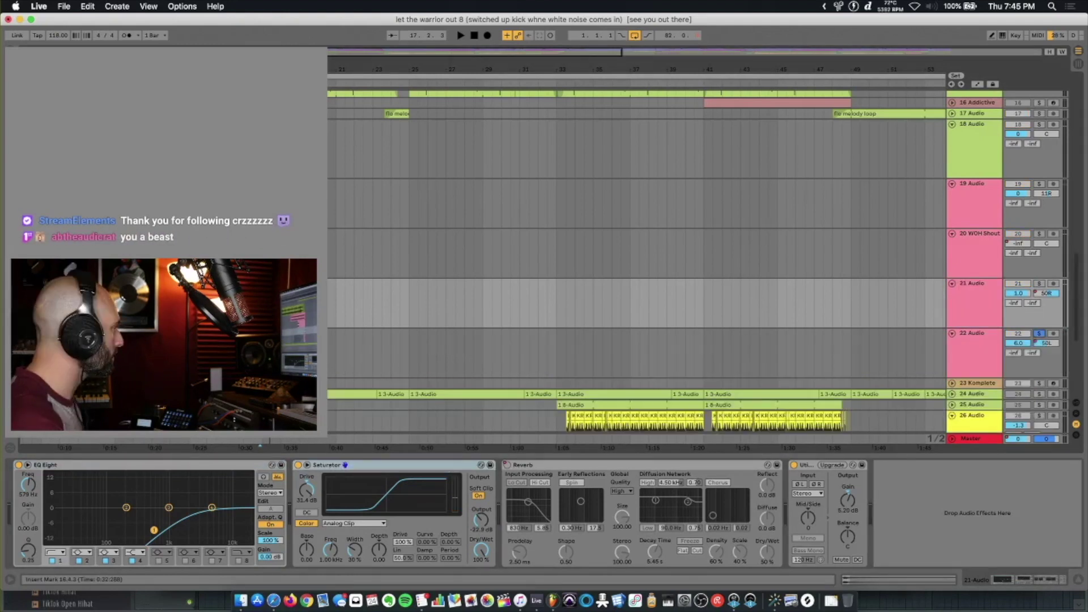
left_click(244, 353)
key("space")
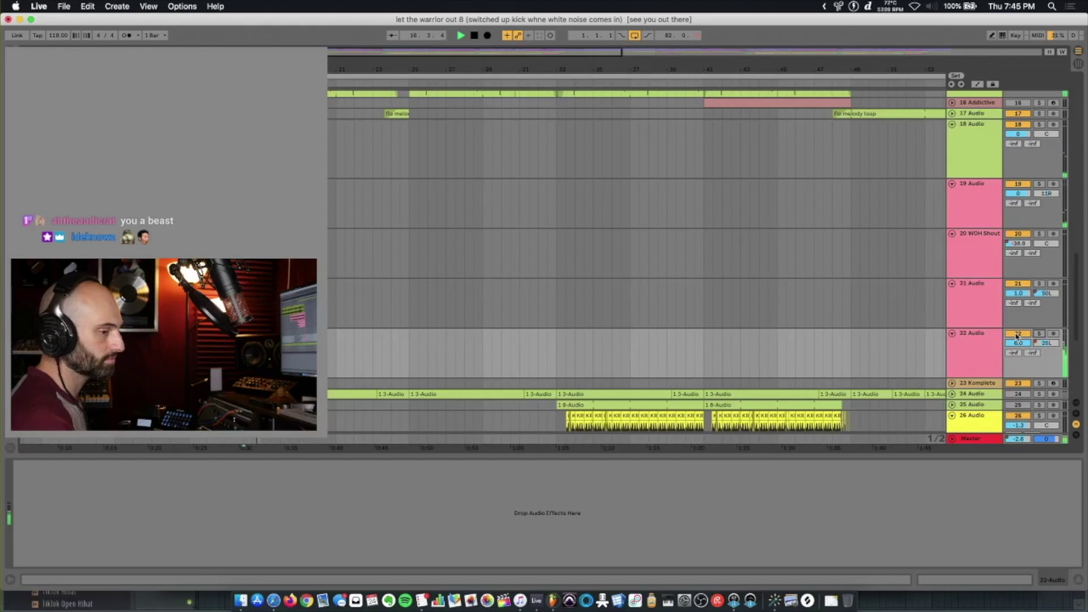
Select the yellow drum loop clips on track 24 Audio from bar 33 to 37 and zoom the arrangement in on them
scroll(928, 306, "down", 5)
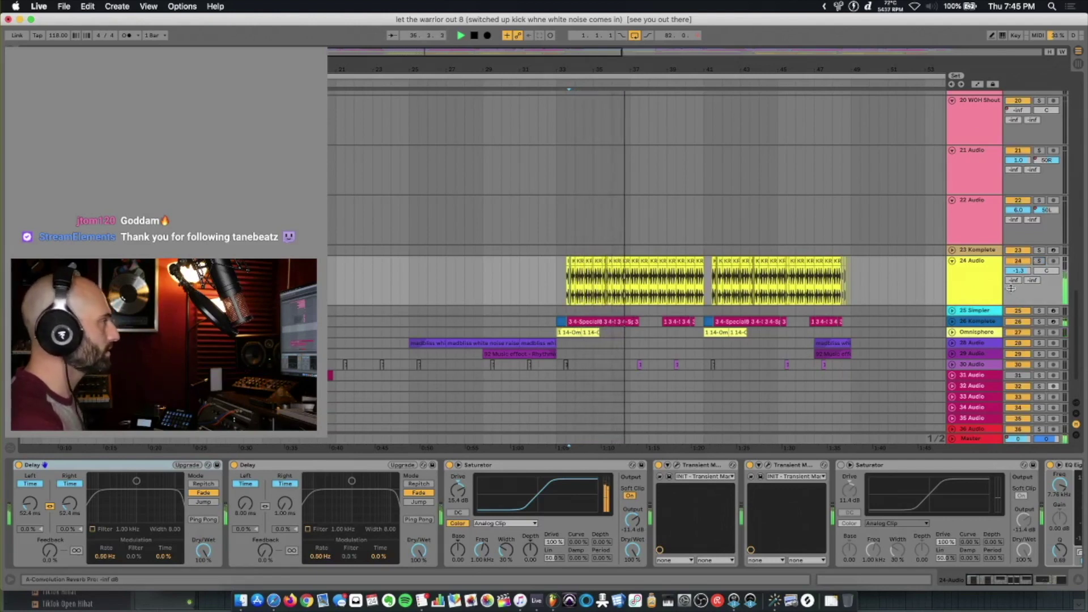
key("space")
left_click_drag(564, 285, 631, 288)
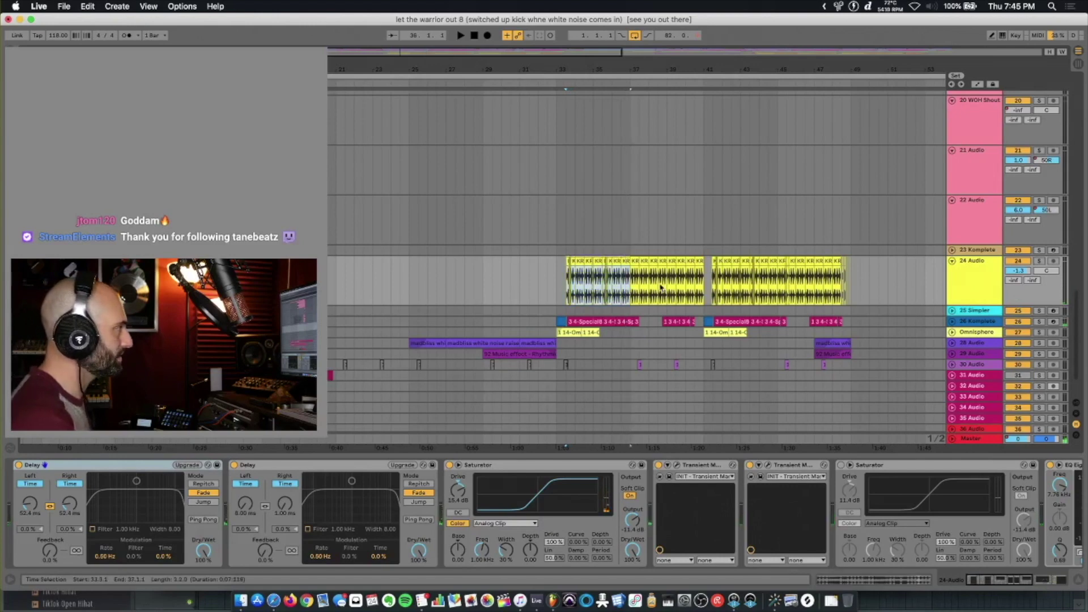
key("z")
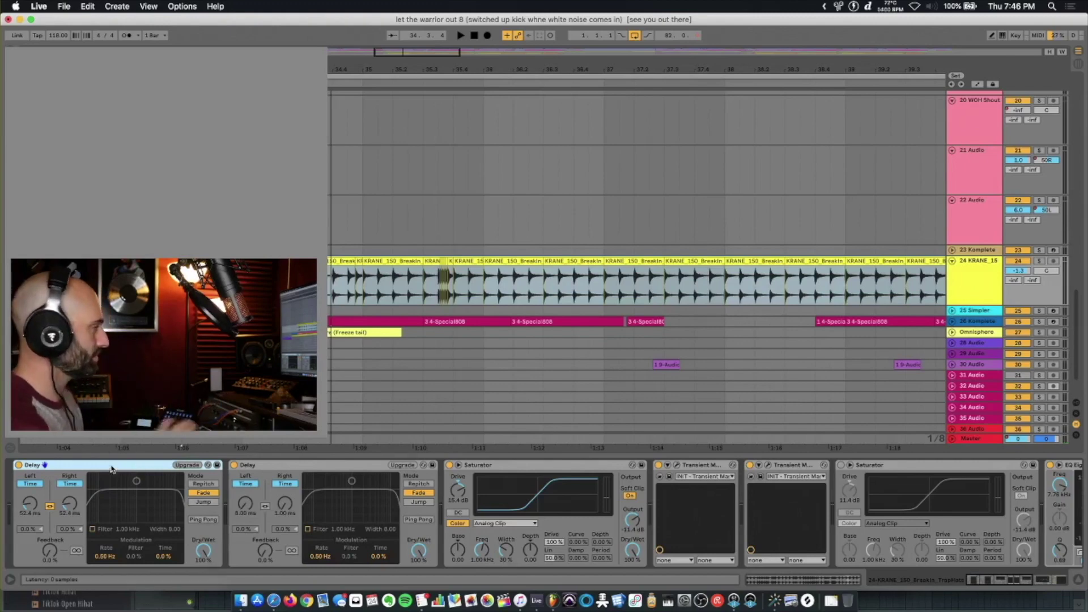
Examine the second Delay and first Saturator on track 24, and play the track soloed
left_click(282, 466)
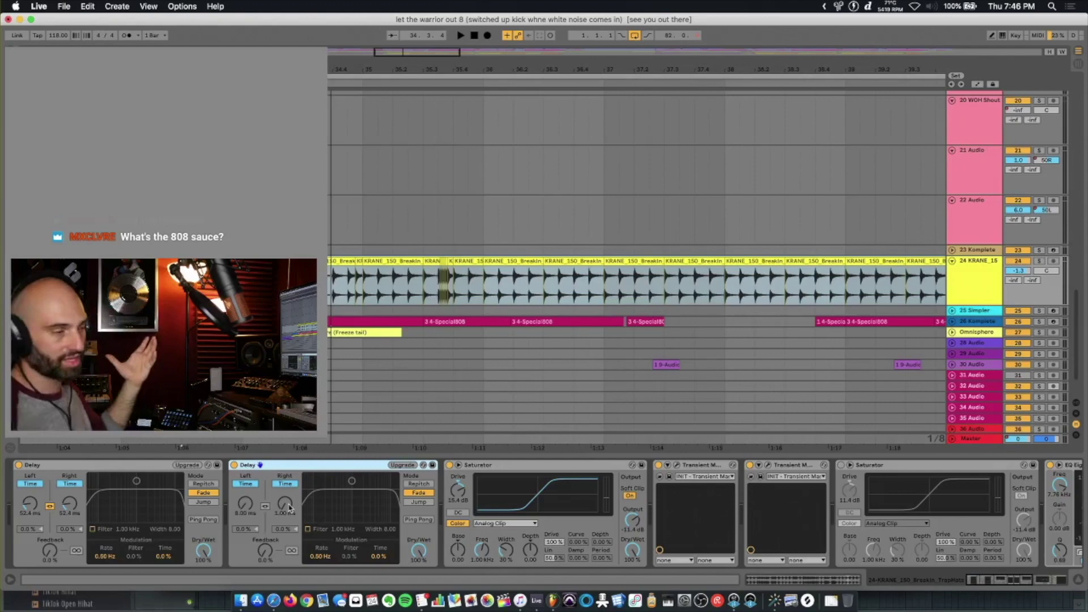
left_click(504, 466)
left_click(1039, 261)
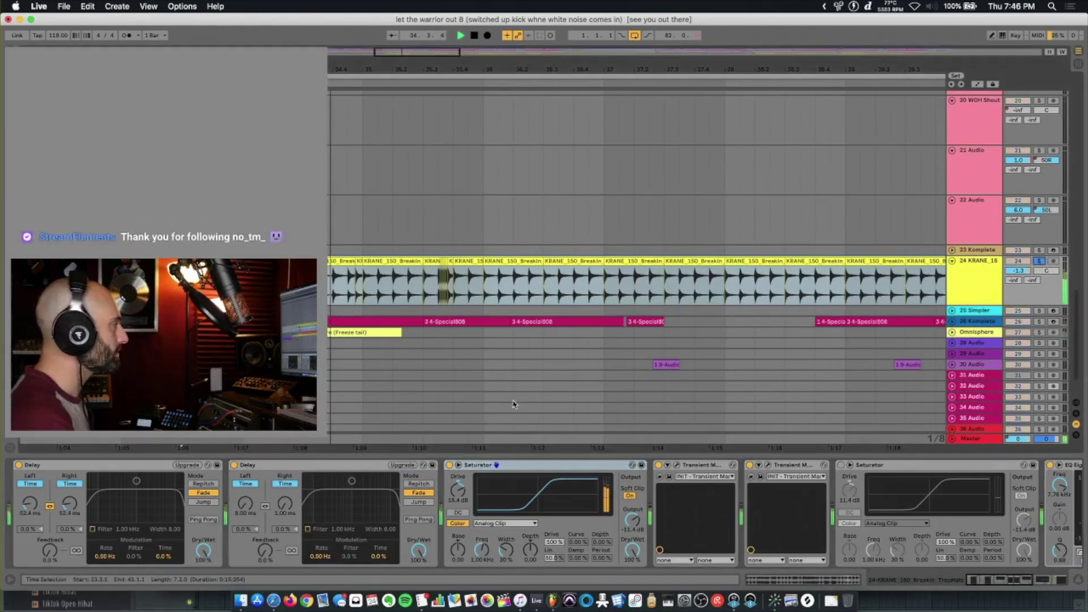
Compare the sound of track 24 with its first Saturator bypassed and active during soloed playback
left_click(449, 466)
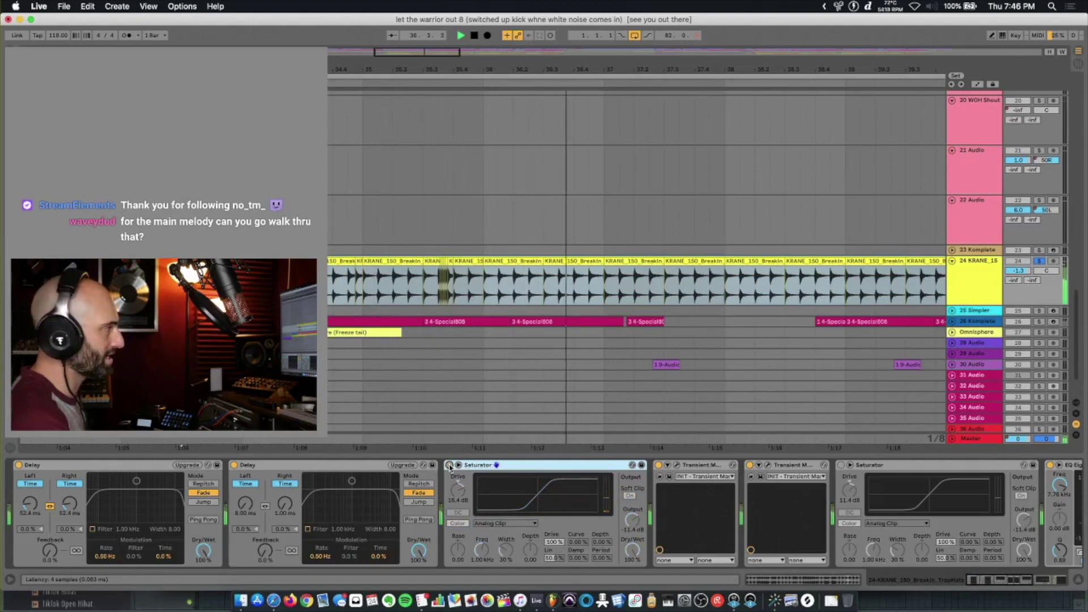
left_click(449, 465)
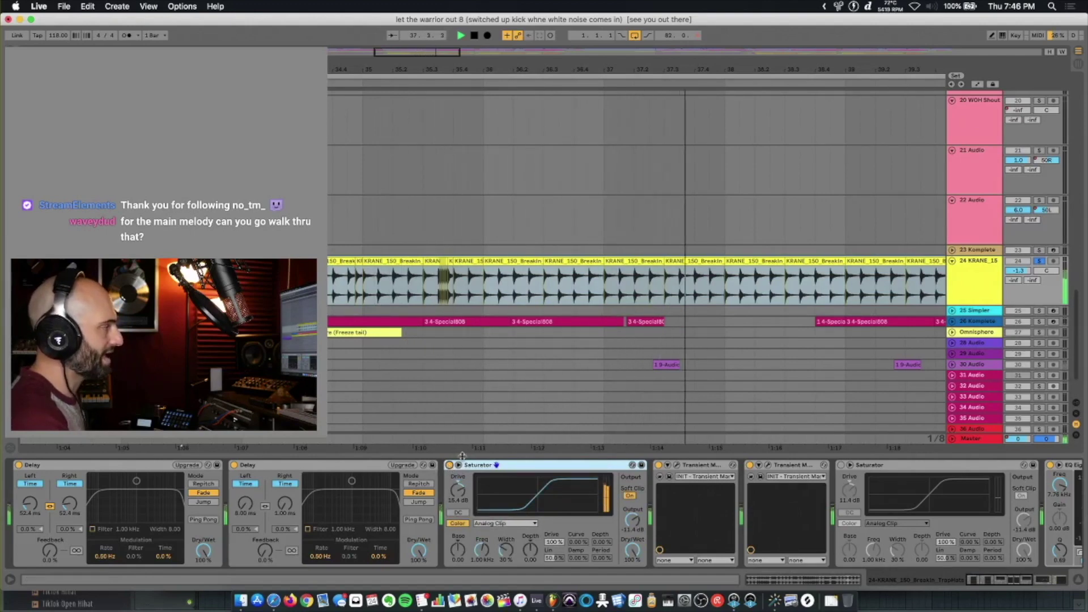
scroll(679, 465, "right", 2)
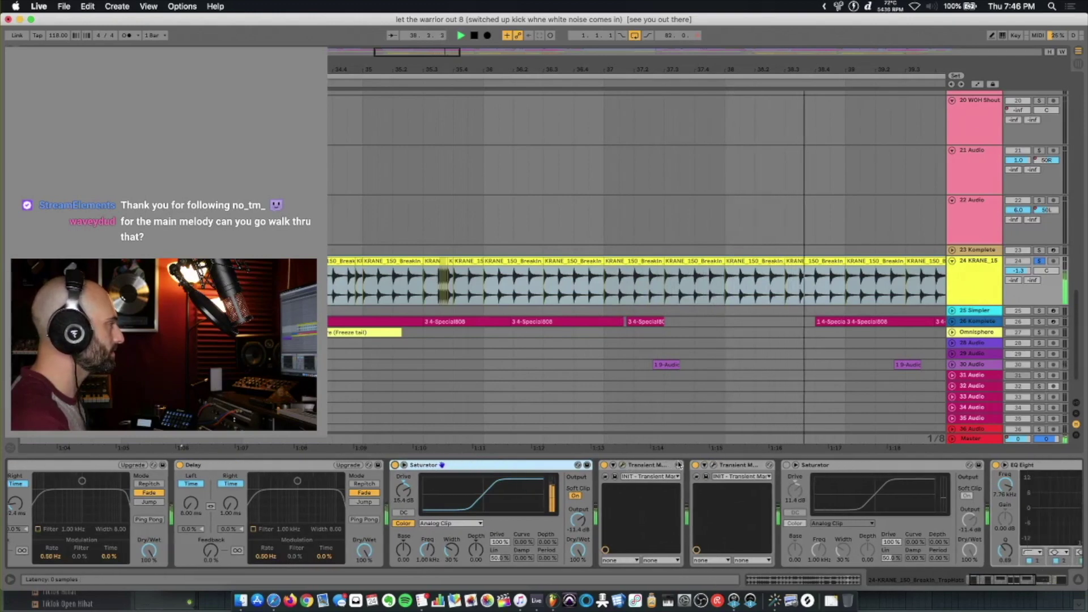
Open the first Transient Master on track 24 and compare the drum loop with both Transient Masters bypassed and active
left_click(624, 464)
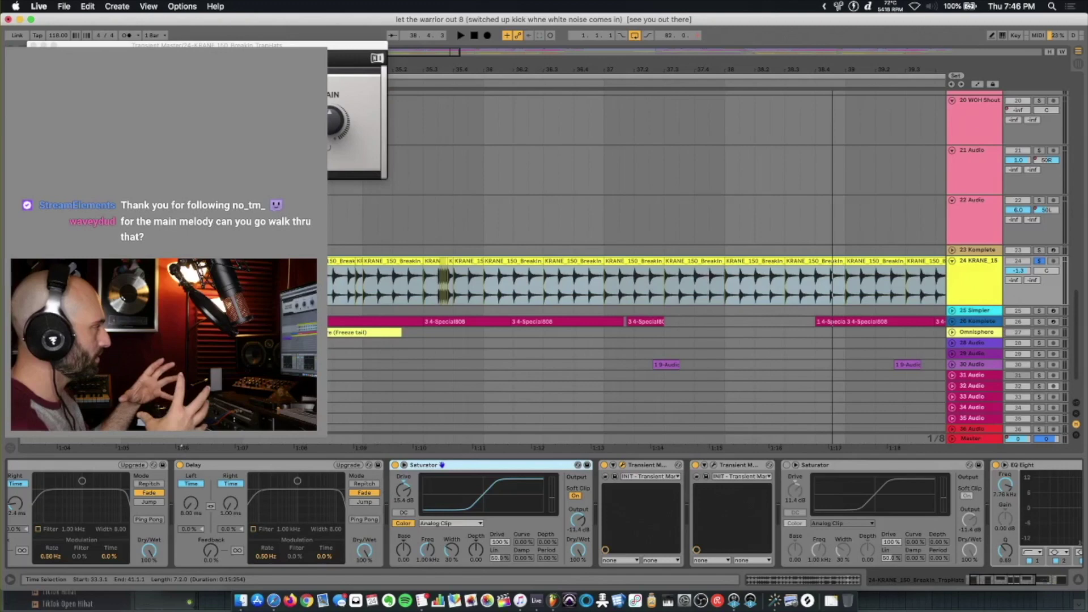
left_click(604, 465)
left_click(696, 465)
key("space")
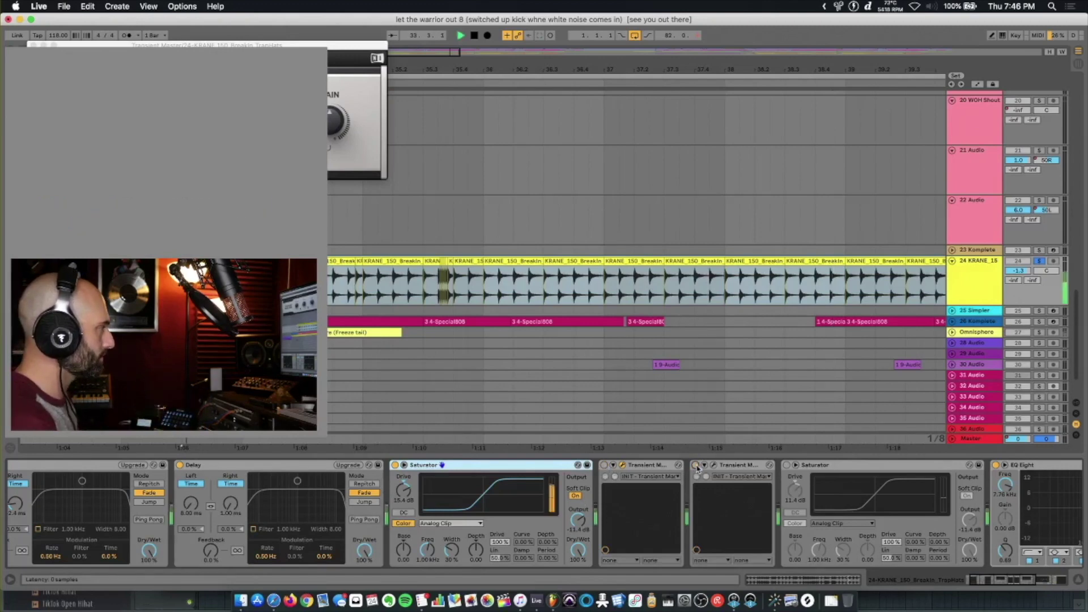
left_click(604, 465)
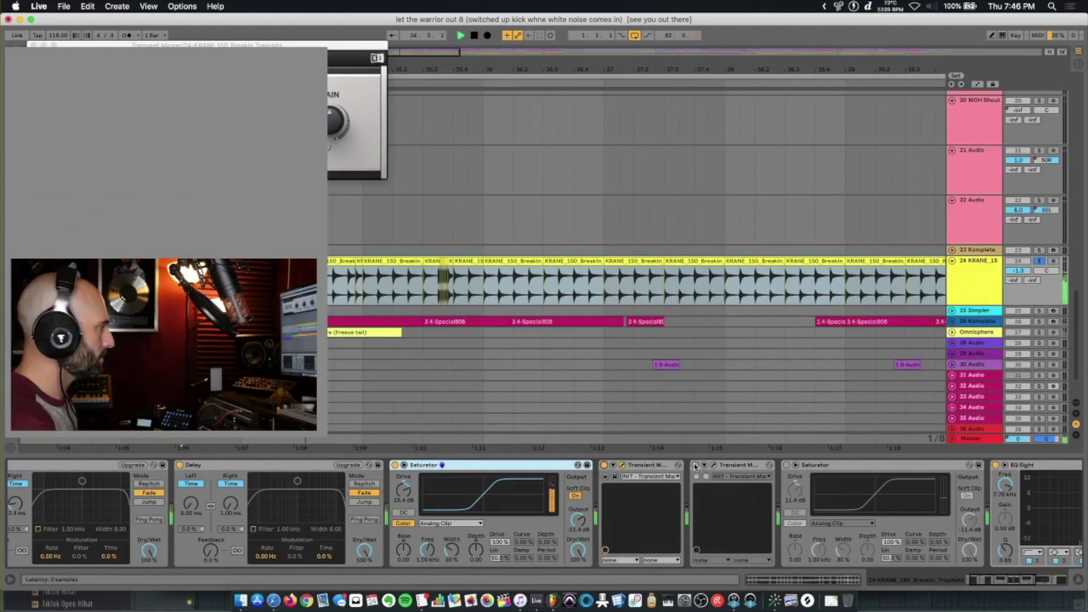
left_click(695, 465)
key("space")
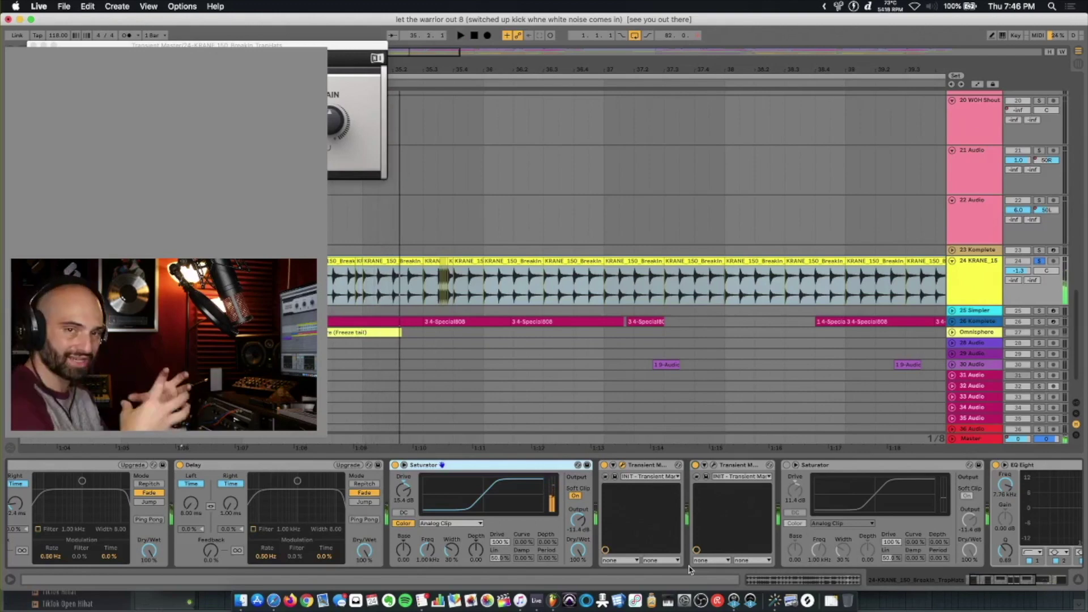
Examine the low-cut and high-cut bands of the EQ Eight on track 24
scroll(701, 527, "right", 4)
left_click(908, 468)
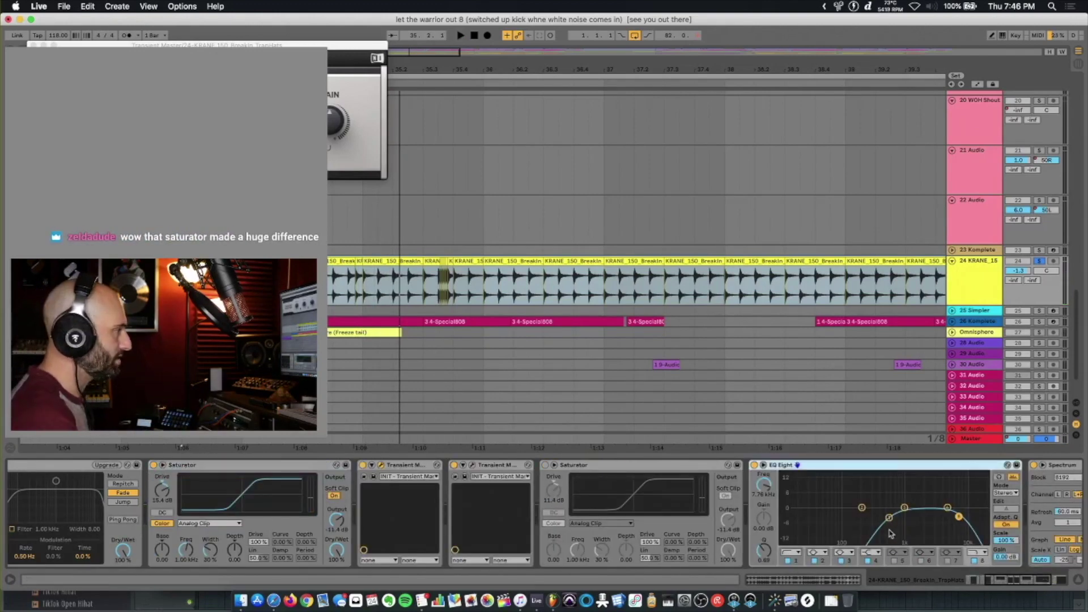
left_click(890, 518)
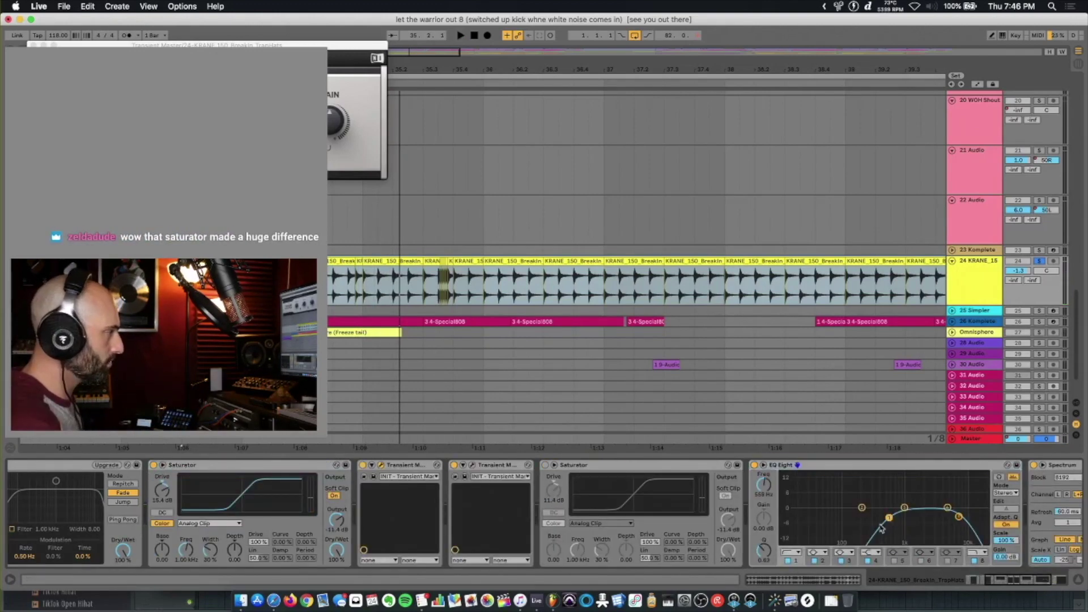
left_click(958, 518)
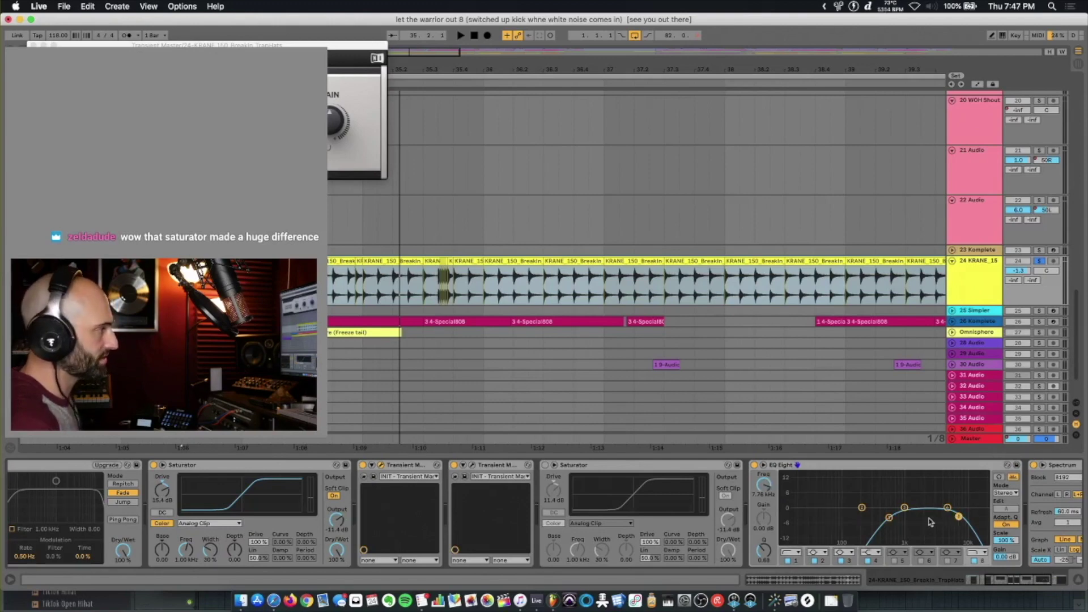
Unfold track 26 Komplete and listen to it soloed, viewing its Glue Compressor, Delay and EQ Eight
left_click(977, 322)
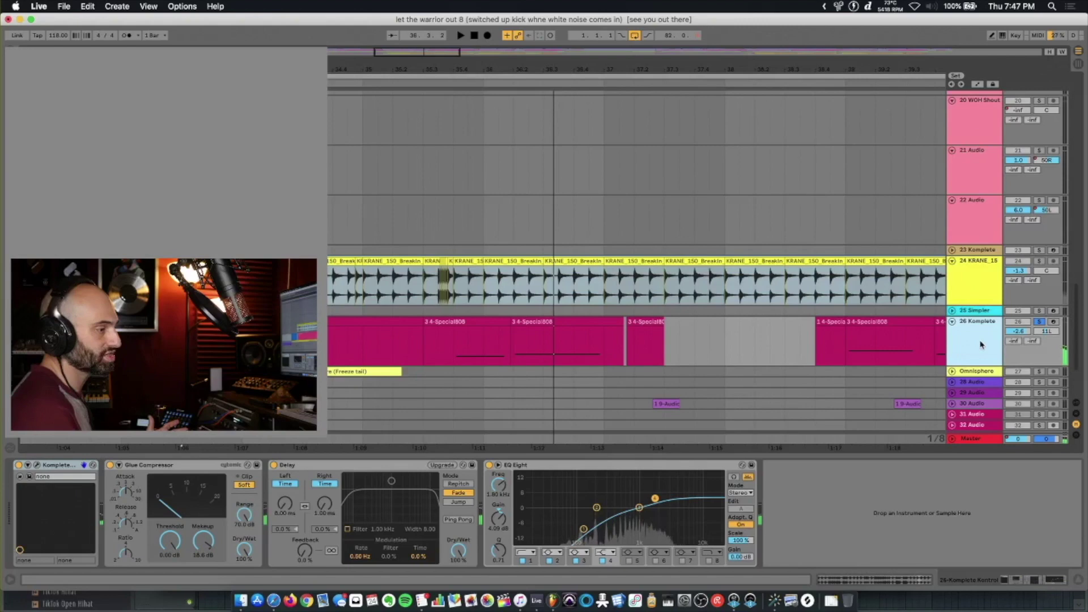
left_click(211, 446)
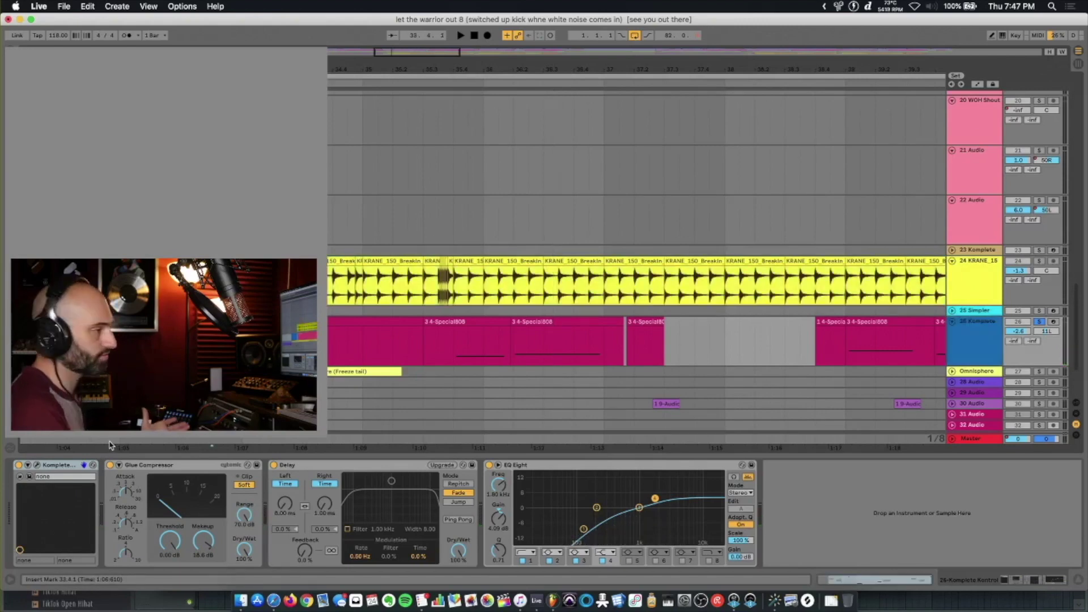
left_click(445, 380)
Play the Omnisphere track soloed, selecting its frozen clip at bar 33 and replaying from there
key("space")
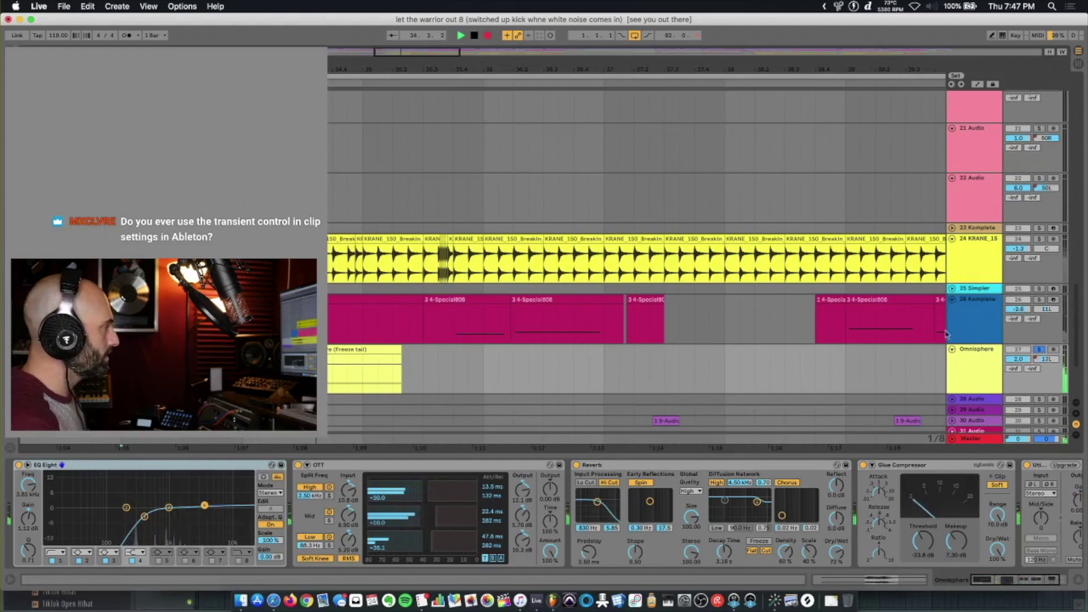
key("F9")
left_click(974, 368)
key("space")
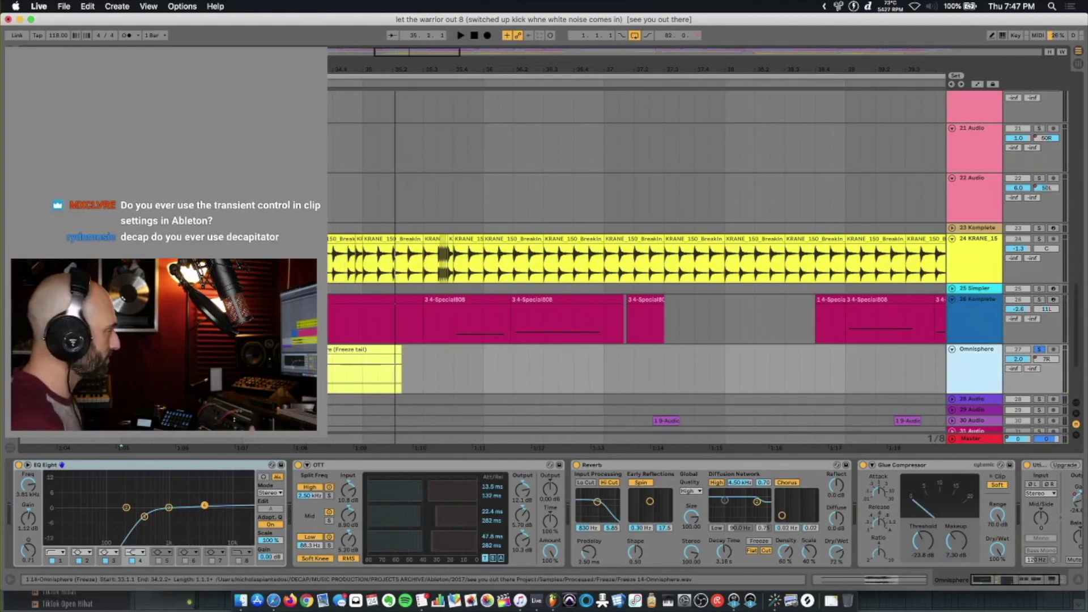
left_click(283, 369)
key("space")
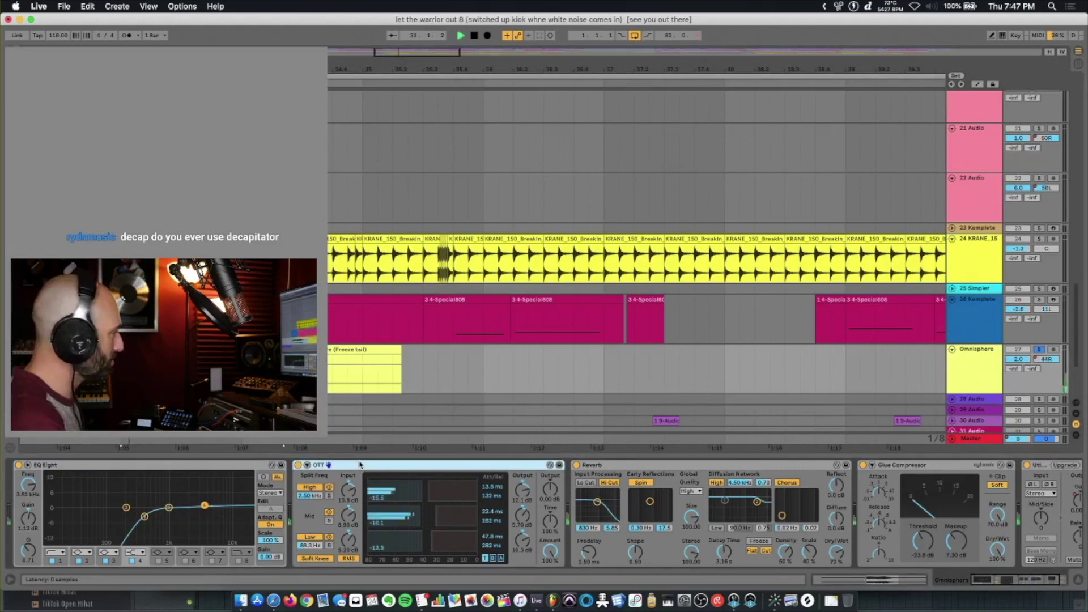
Compare the Omnisphere track with OTT bypassed and active, and examine its Glue Compressor and Utility
left_click(298, 465)
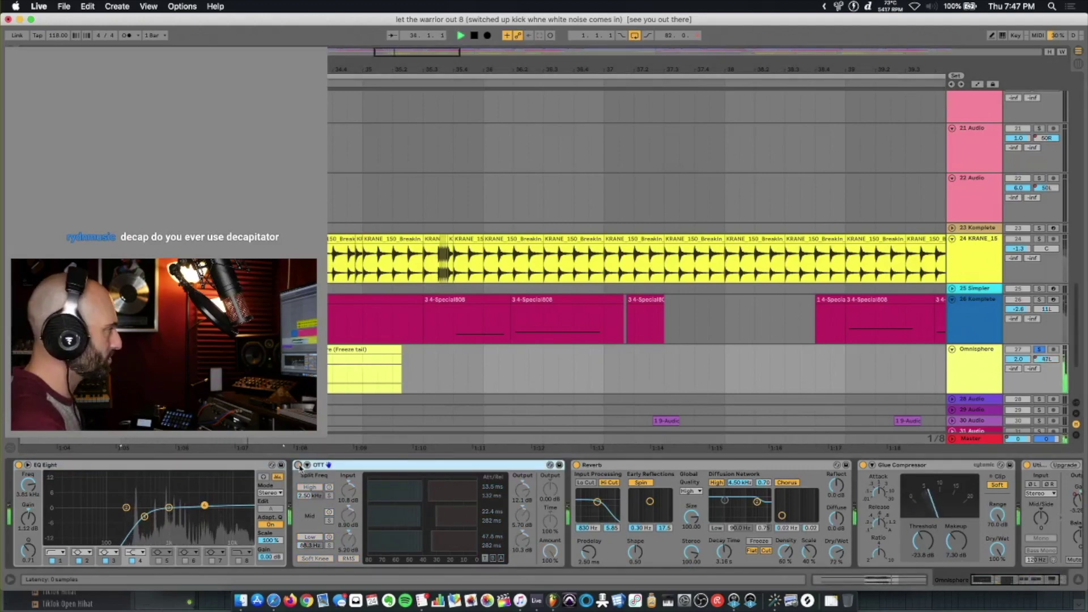
left_click(298, 465)
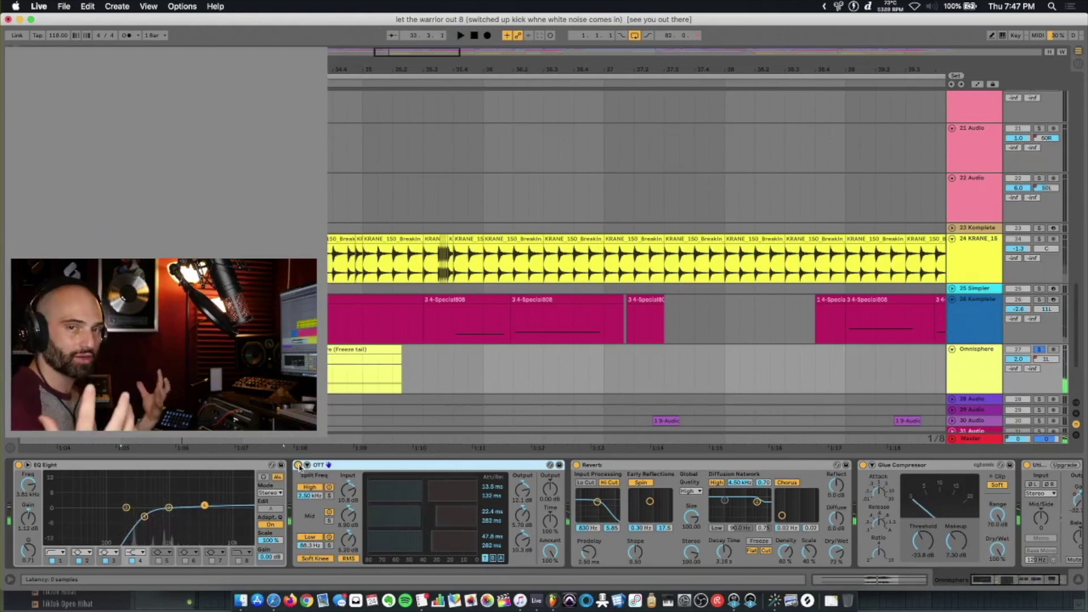
left_click(871, 517)
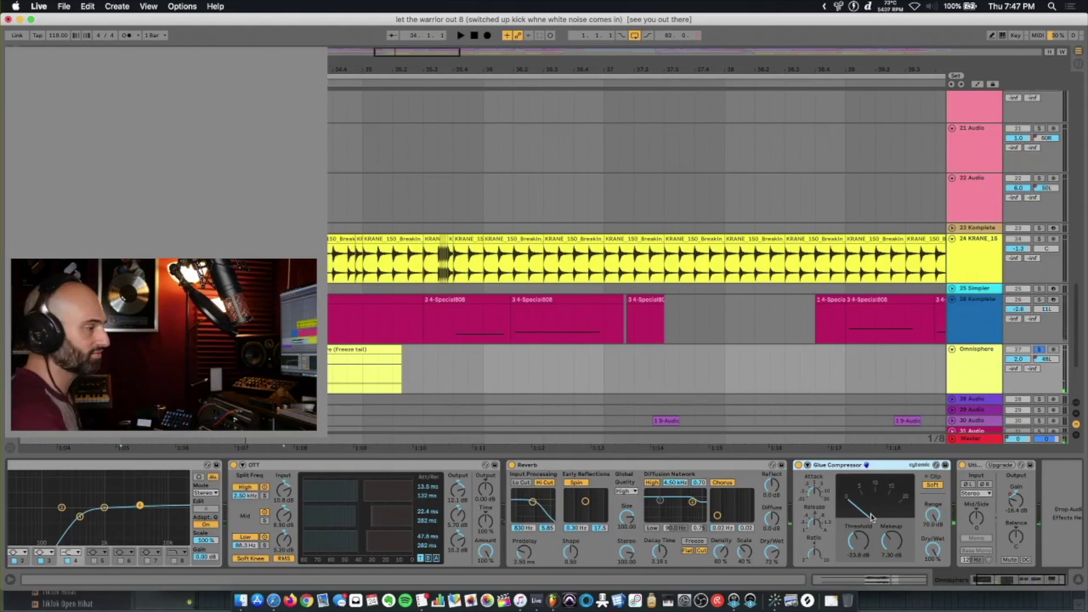
left_click(975, 470)
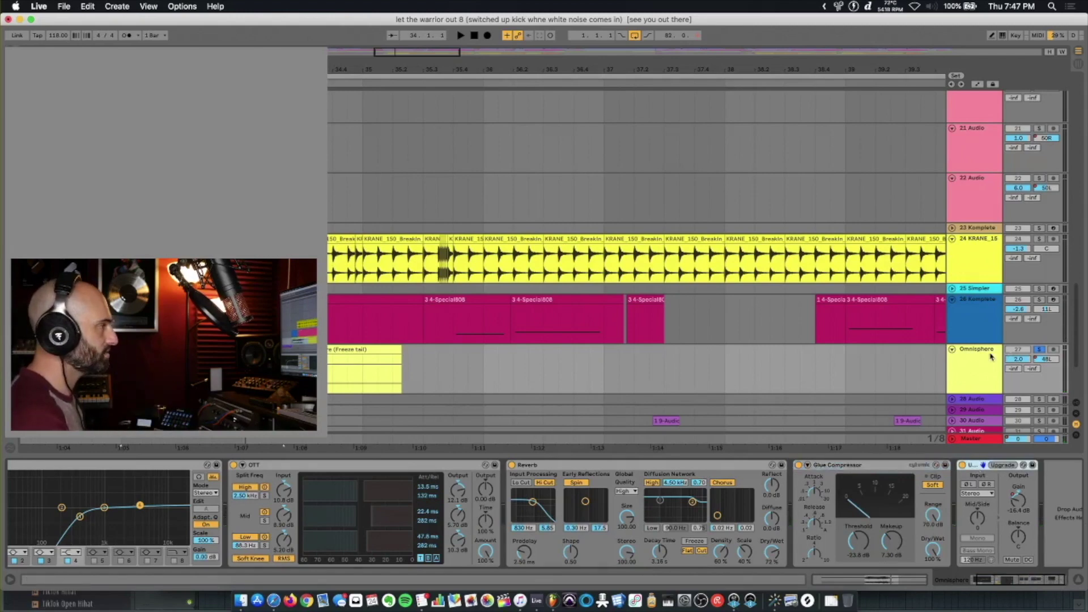
Show the automation and zoom in on the Omnisphere clip at bar 33 to examine and play its Utility gain curve
key("a")
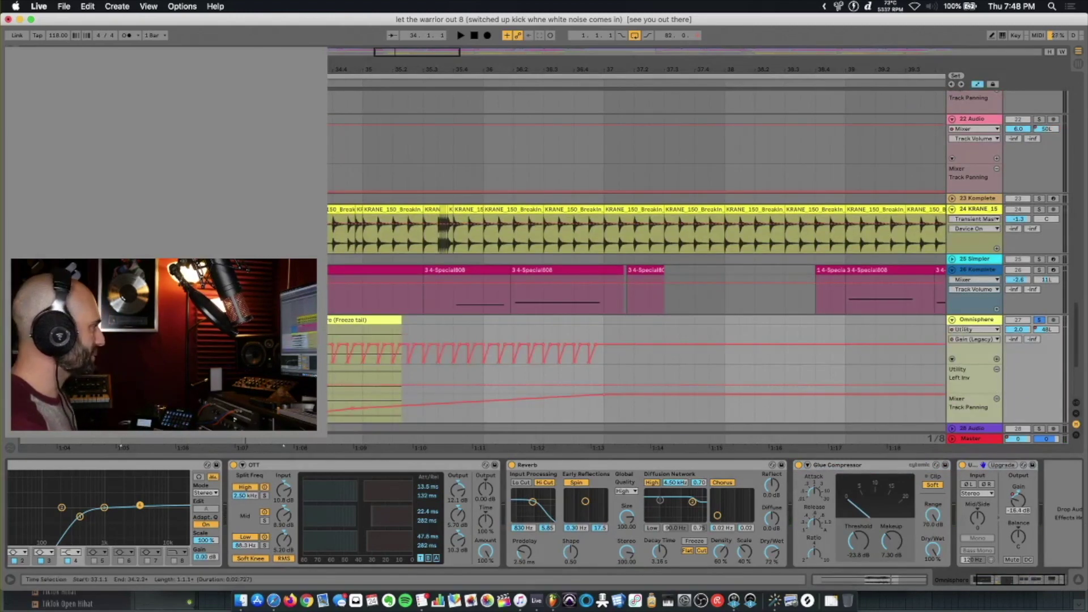
left_click(121, 447)
left_click(200, 320)
key("z")
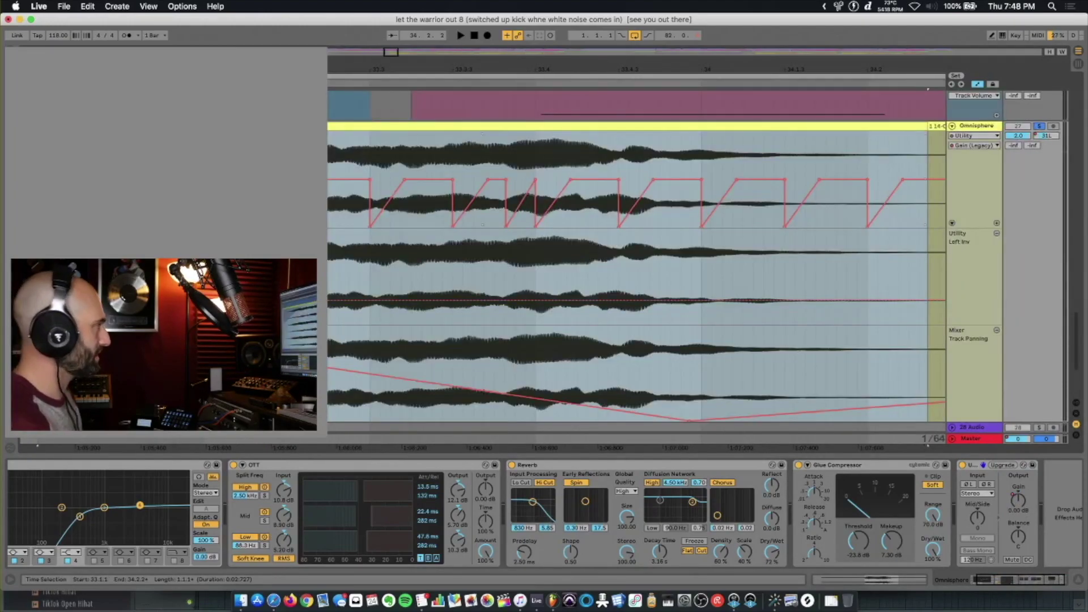
key("space")
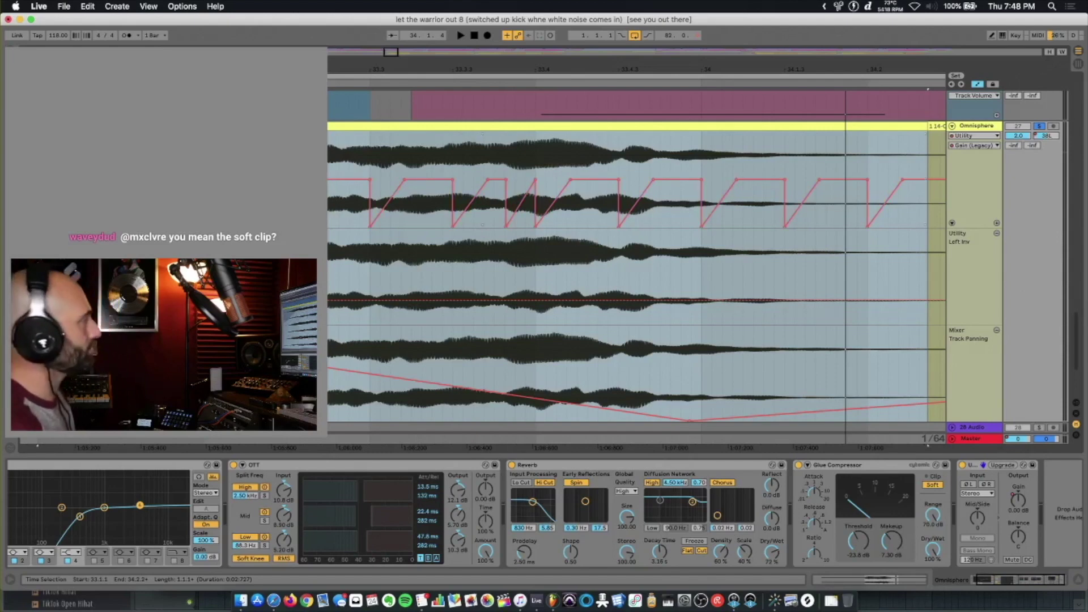
key("space")
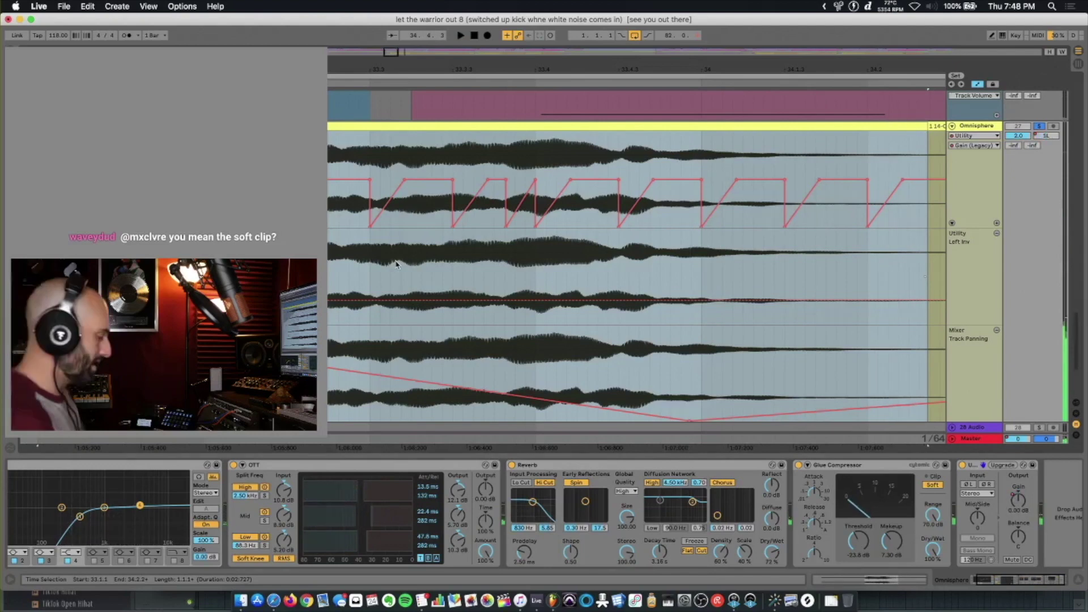
Zoom the arrangement out and examine the Glue Compressor placed after the Utility
key("minus")
key("minus")
key("minus")
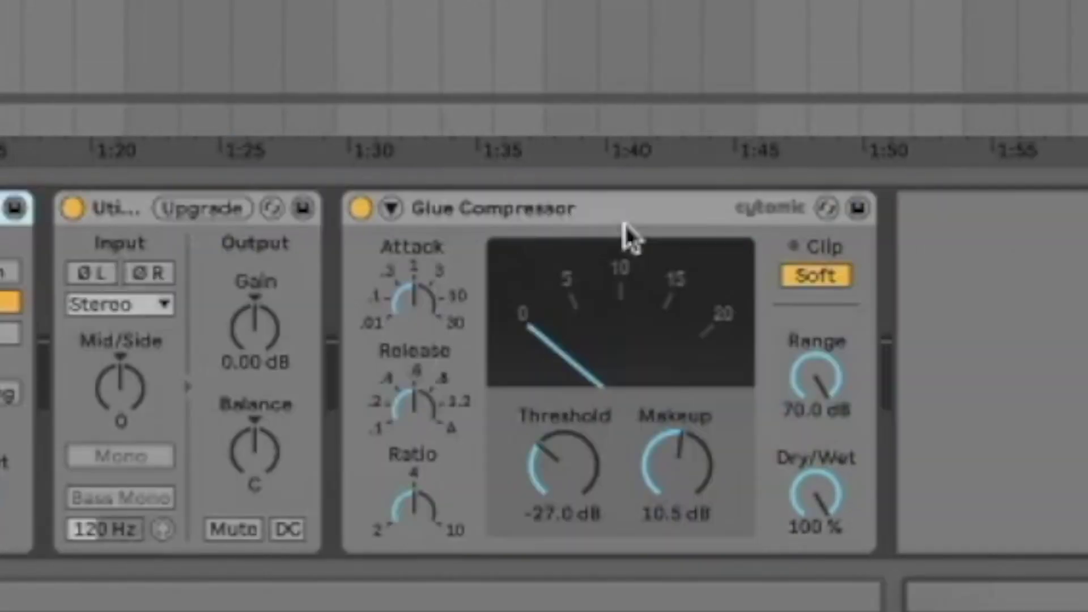
left_click(494, 214)
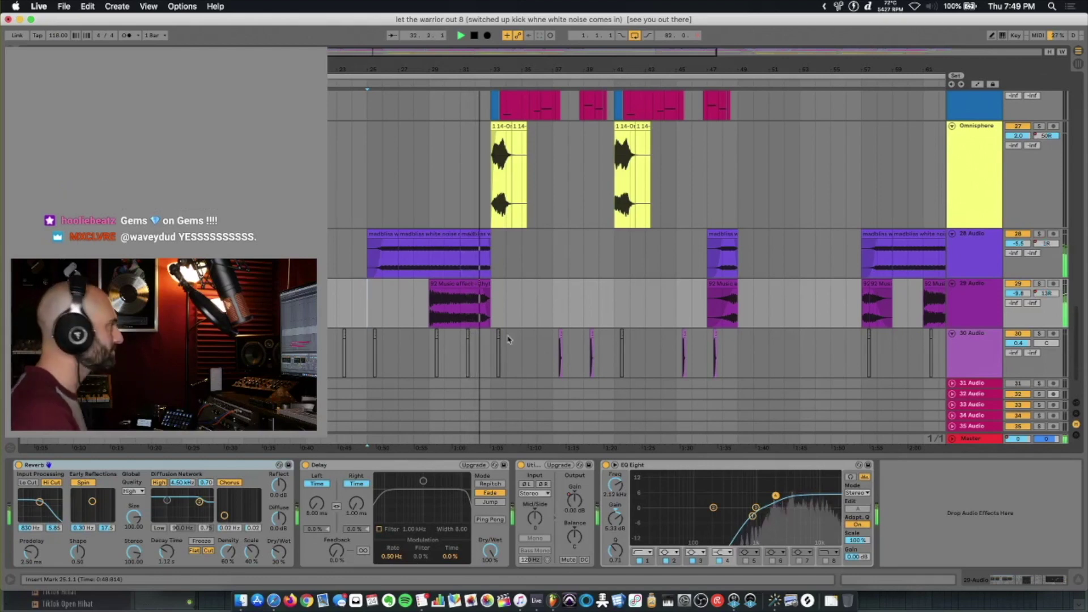
Play track 30 Audio from 37.2.3 in the mix and soloed
left_click(559, 361)
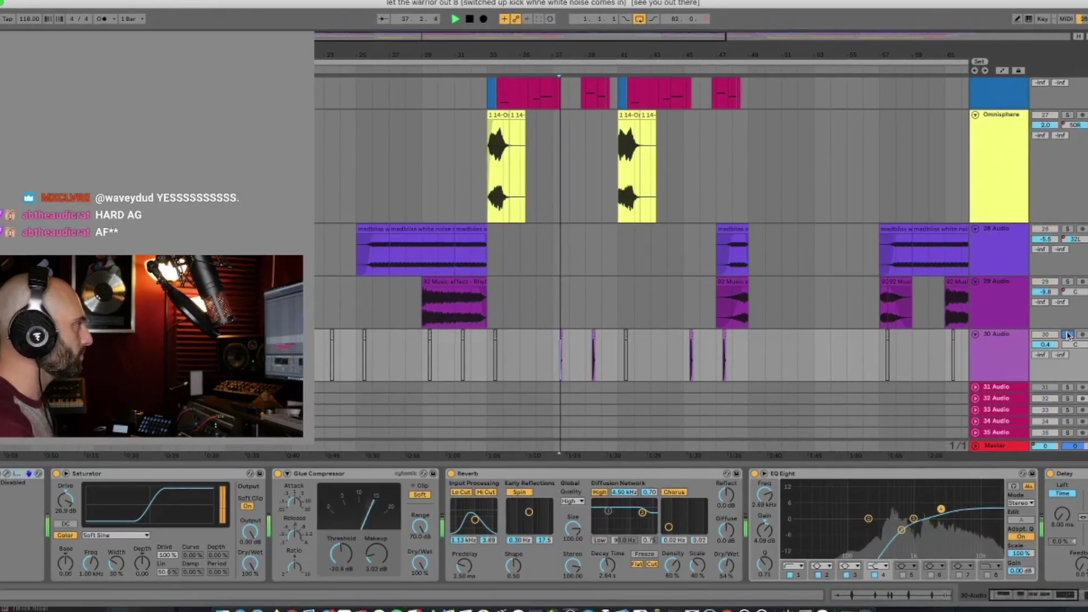
key("space")
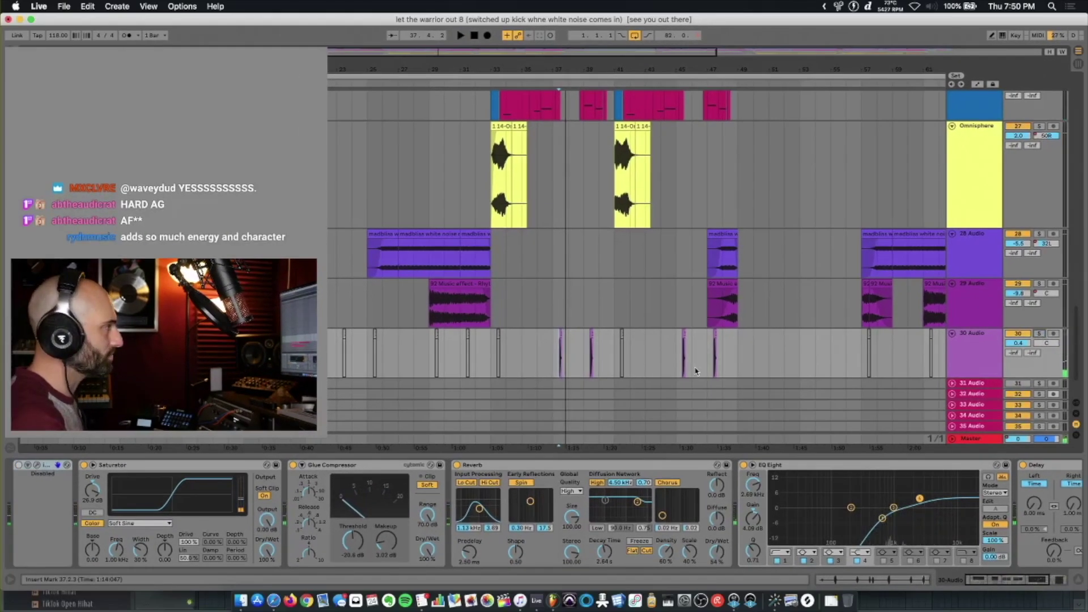
key("space")
left_click(1038, 334)
key("space")
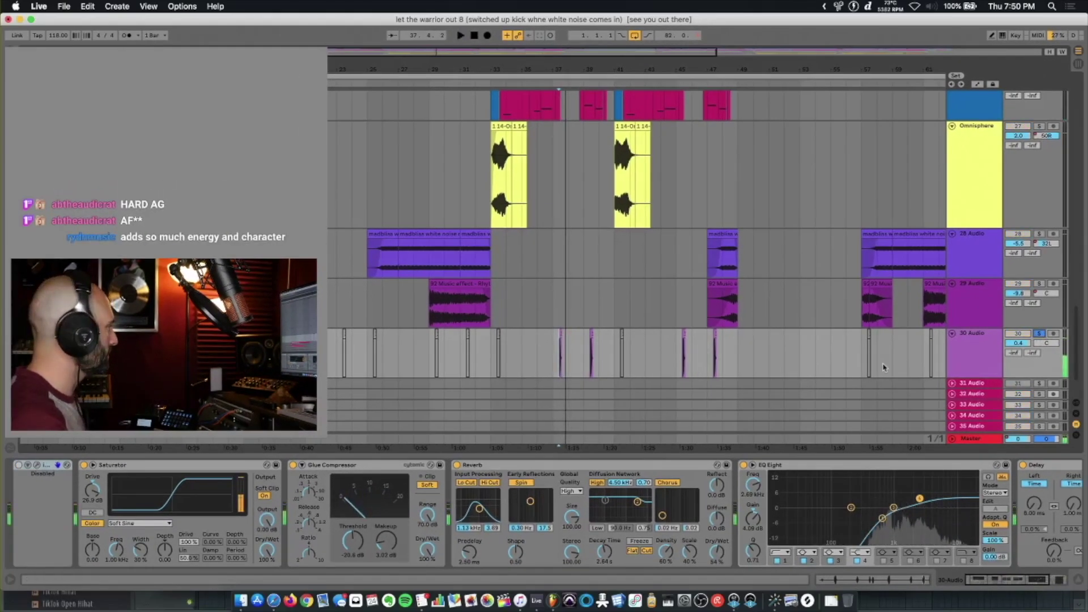
Fold the disabled plug-in ahead of track 30's Saturator and examine the Saturator during soloed playback
double_click(45, 465)
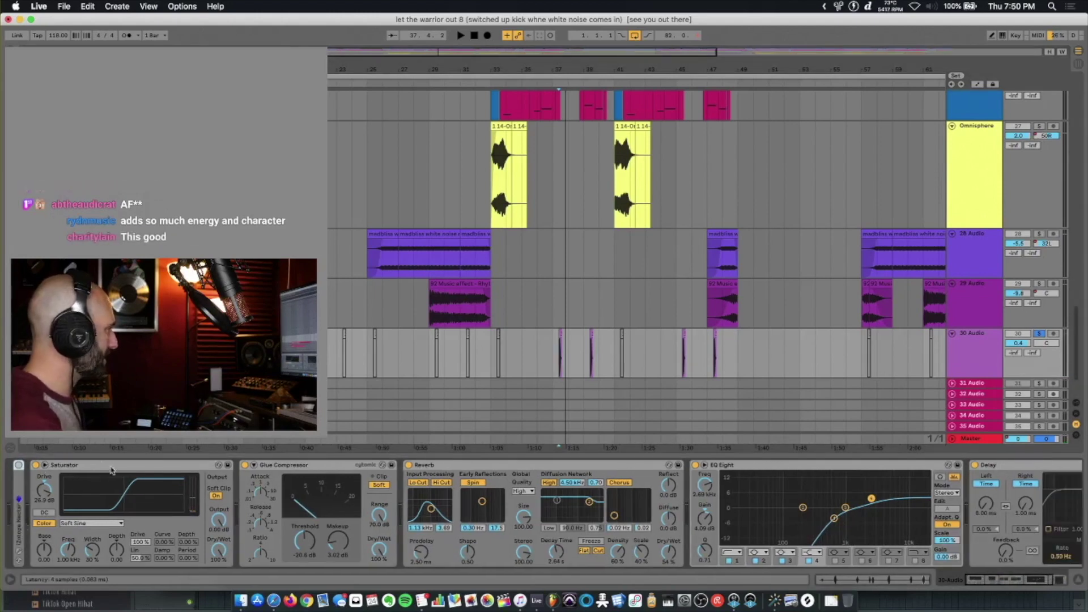
key("space")
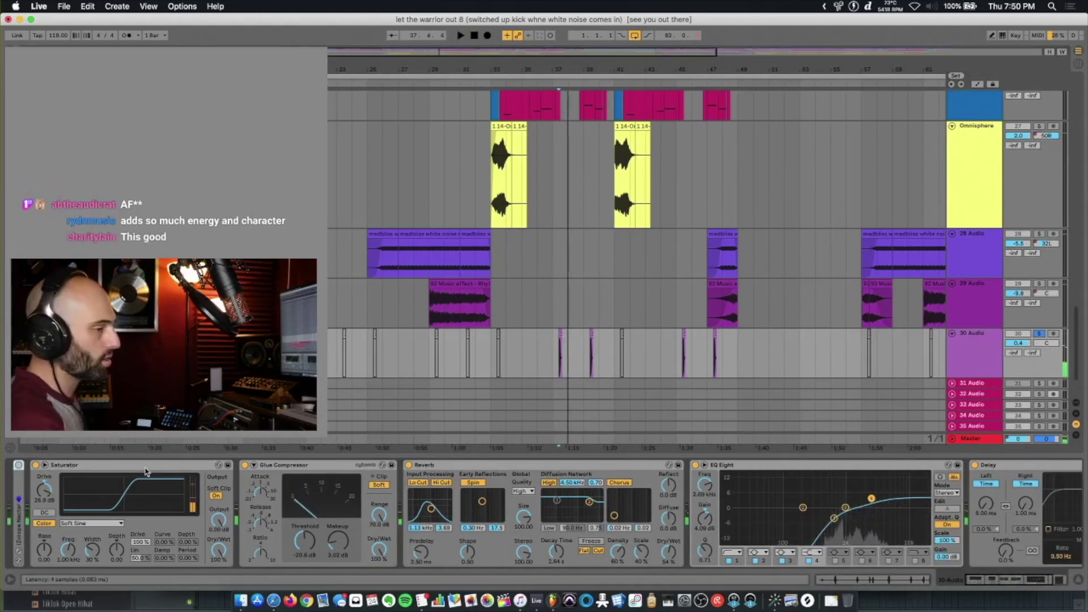
left_click(146, 469)
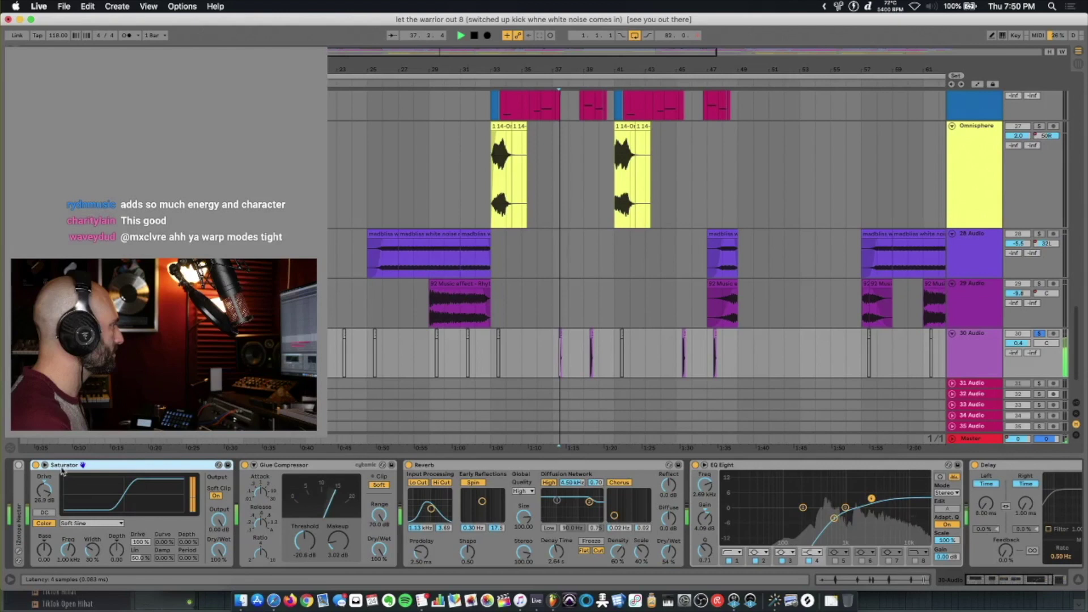
Examine the Glue Compressor, Reverb, EQ Eight and Delay on track 30 in turn
left_click(292, 469)
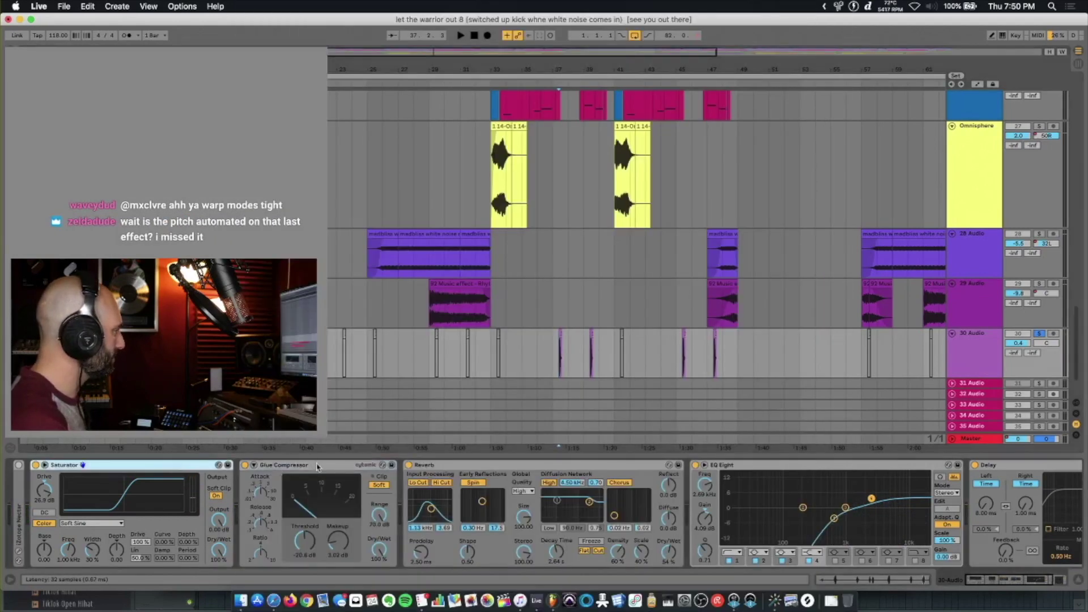
left_click(317, 466)
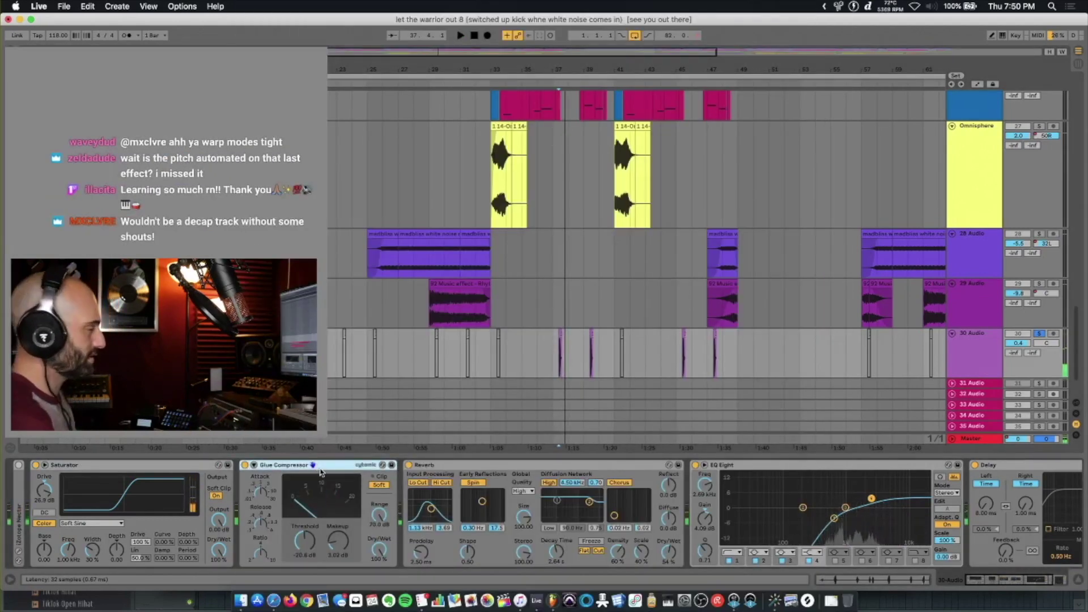
left_click(471, 466)
left_click(763, 467)
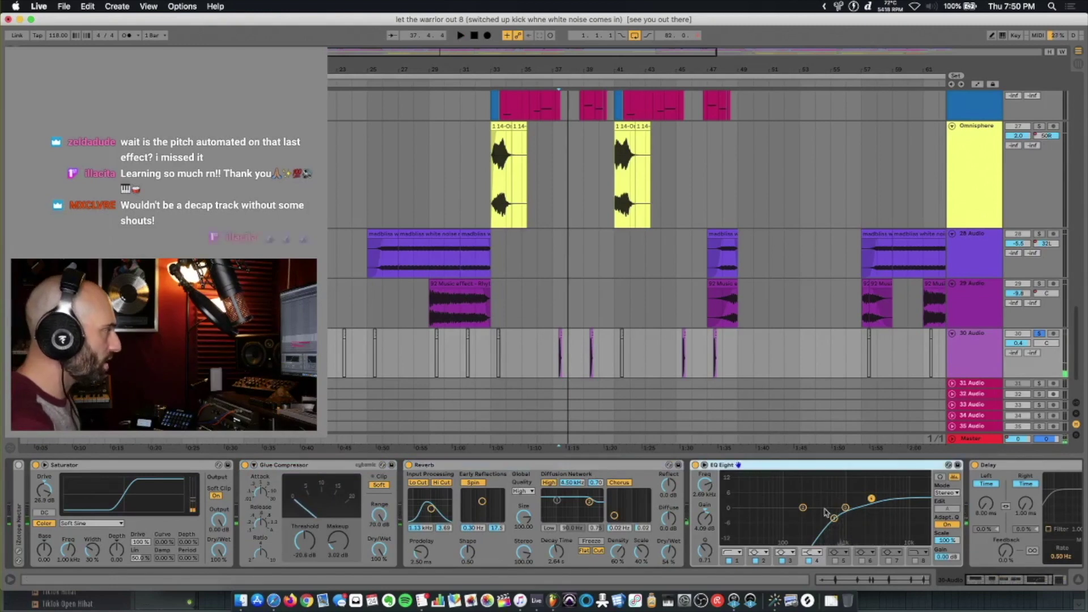
left_click(997, 465)
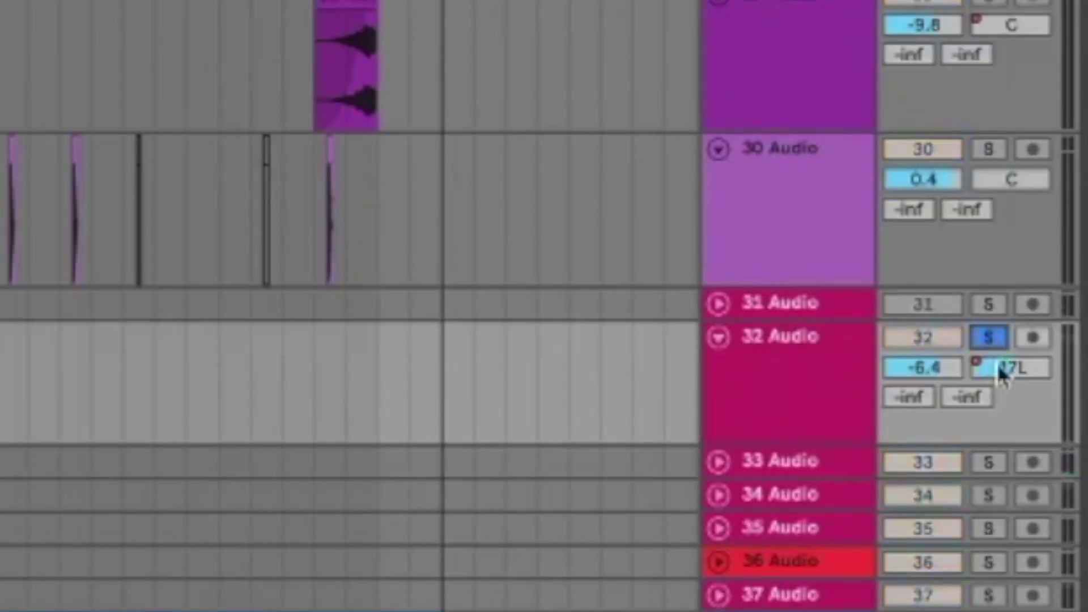
Add tracks 33 to 37 Audio to the solo alongside track 32 and listen to them together
left_click(989, 462)
left_click(989, 495)
left_click(993, 528)
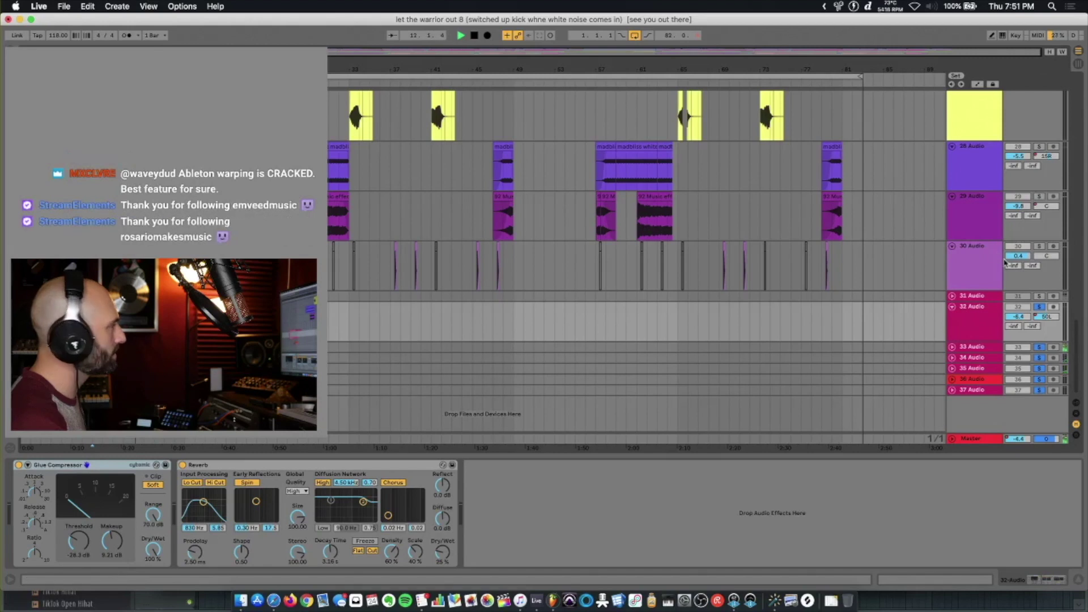
Unfold tracks 33 to 37 Audio in the arrangement while their soloed sound plays
left_click(952, 347)
left_click(952, 397)
scroll(952, 391, "down", 3)
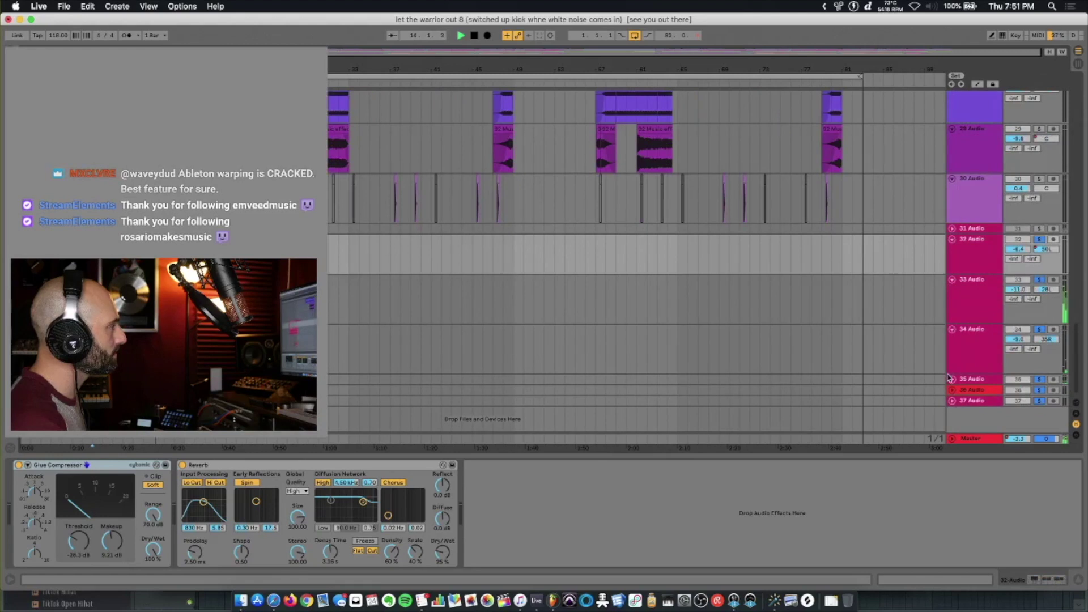
left_click(951, 379)
scroll(952, 391, "down", 2)
left_click(952, 391)
scroll(952, 402, "down", 2)
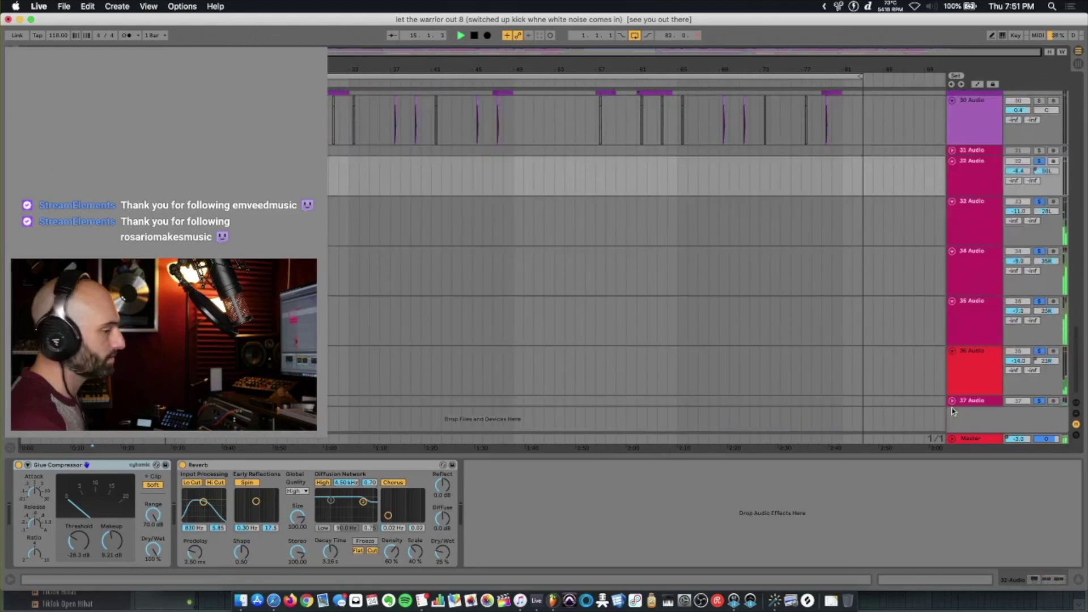
left_click(952, 401)
scroll(952, 402, "down", 1)
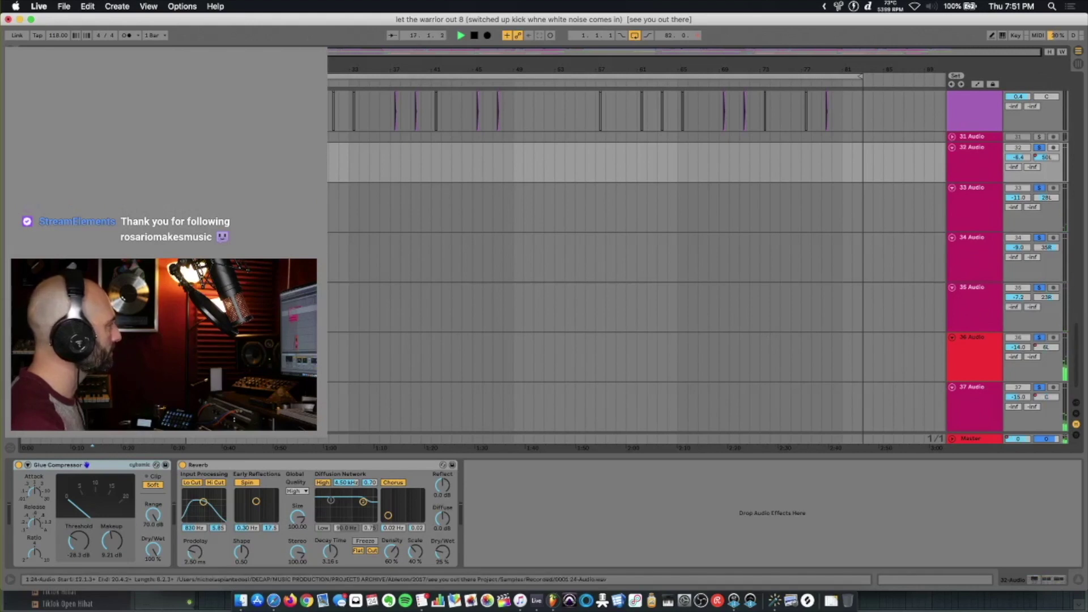
key("space")
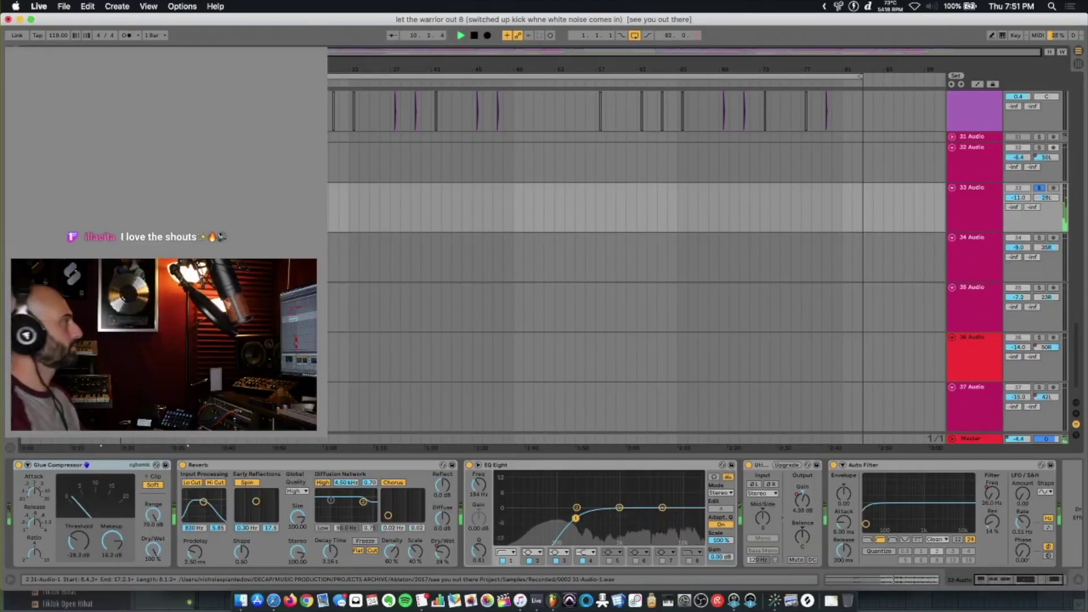
Listen to track 33 Audio soloed and examine its EQ Eight low cut and the Auto Filter
left_click(962, 180)
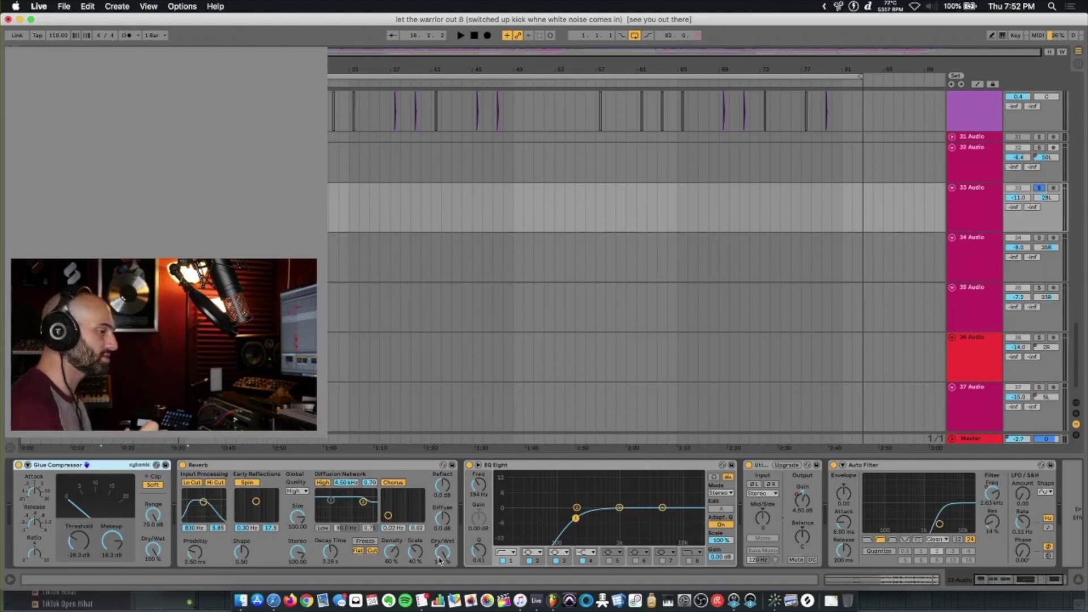
left_click(571, 522)
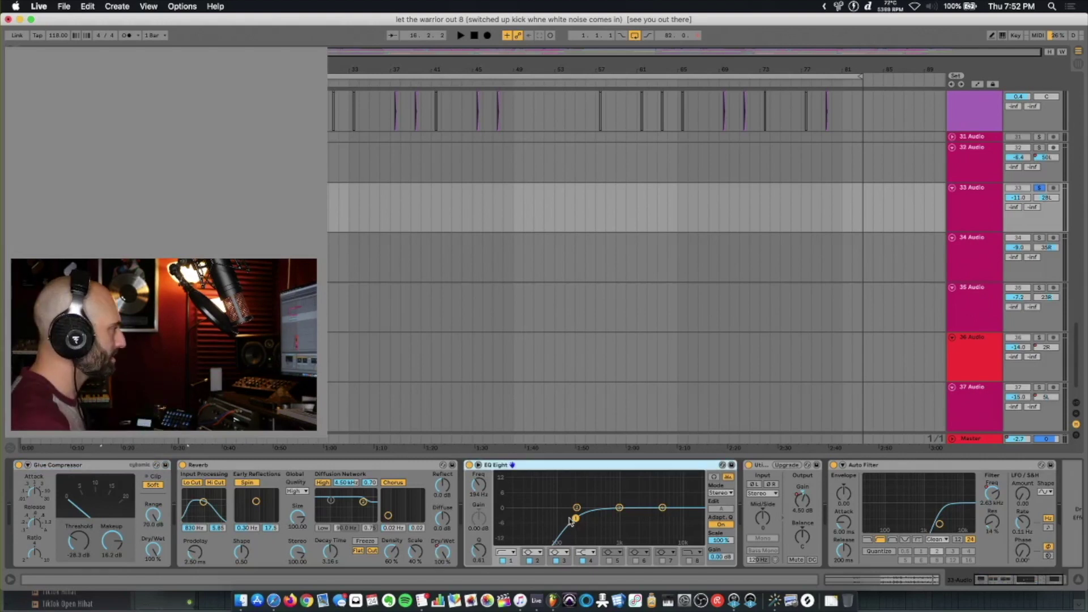
left_click(576, 519)
key("space")
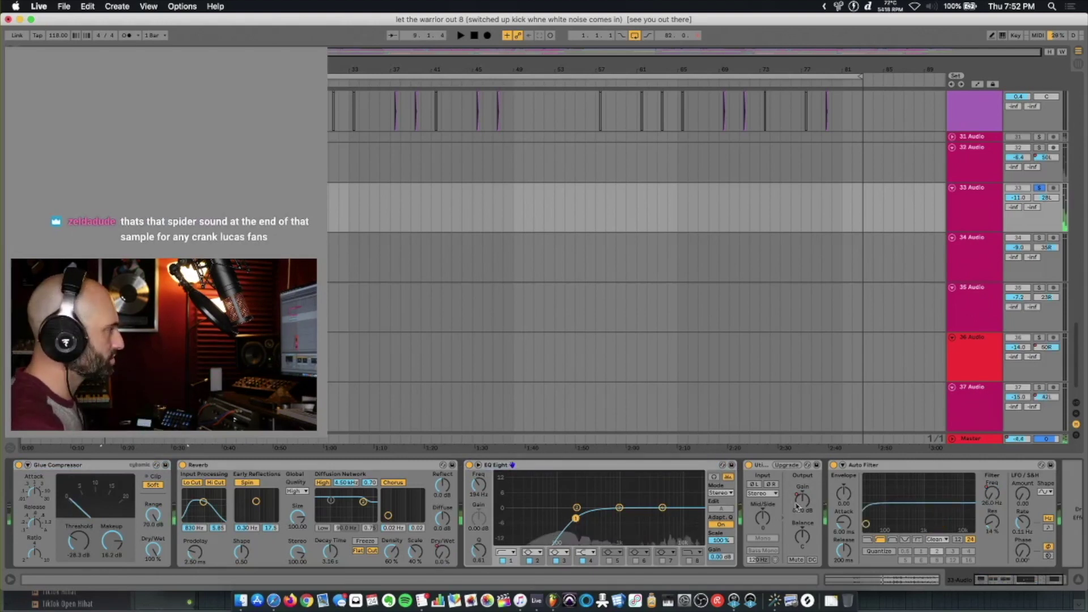
left_click(986, 500)
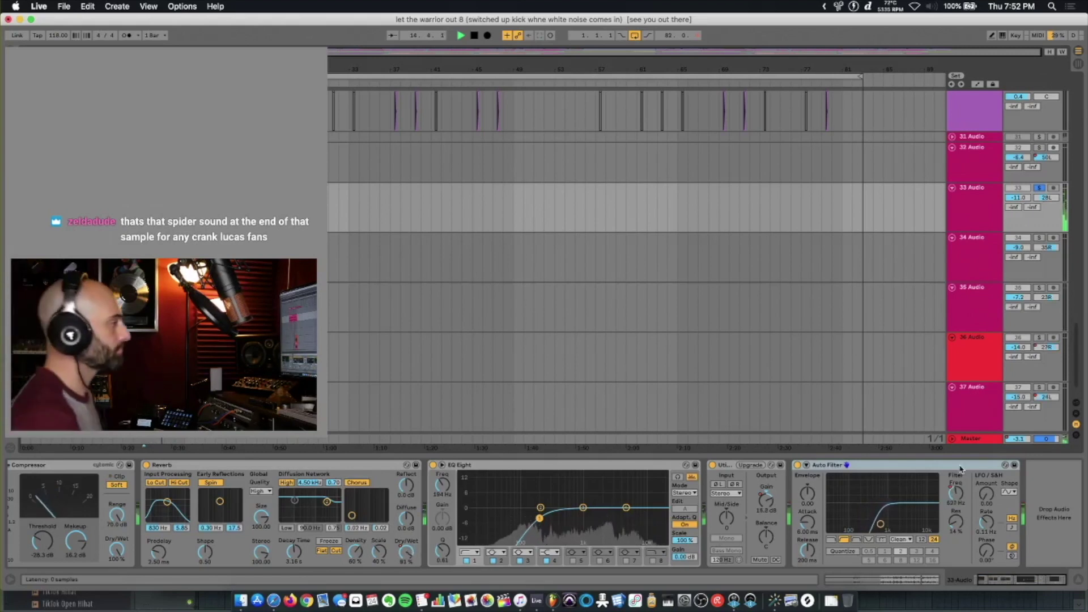
left_click_drag(961, 468, 958, 455)
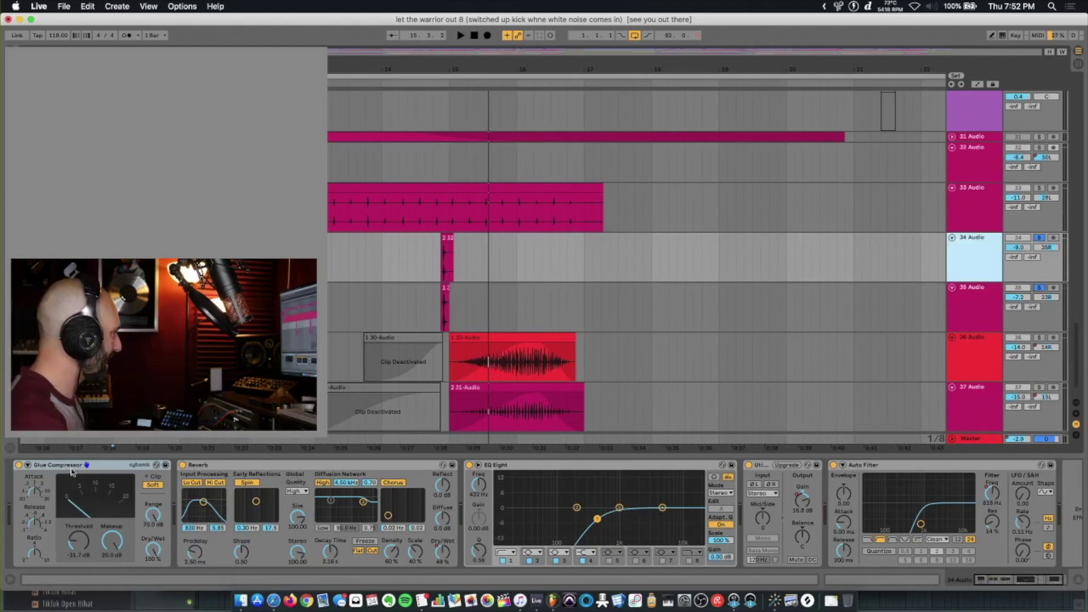
Examine the Reverb, EQ Eight, Utility and Auto Filter on track 34 Audio, playing tracks 34 and 35 soloed
left_click(244, 466)
left_click(628, 486)
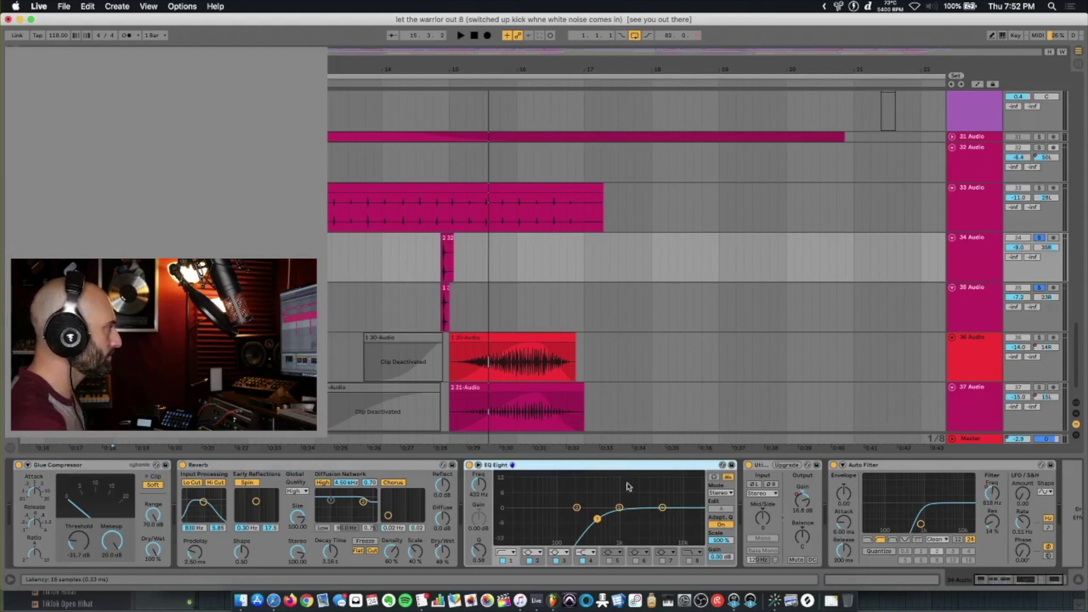
left_click(766, 466)
key("space")
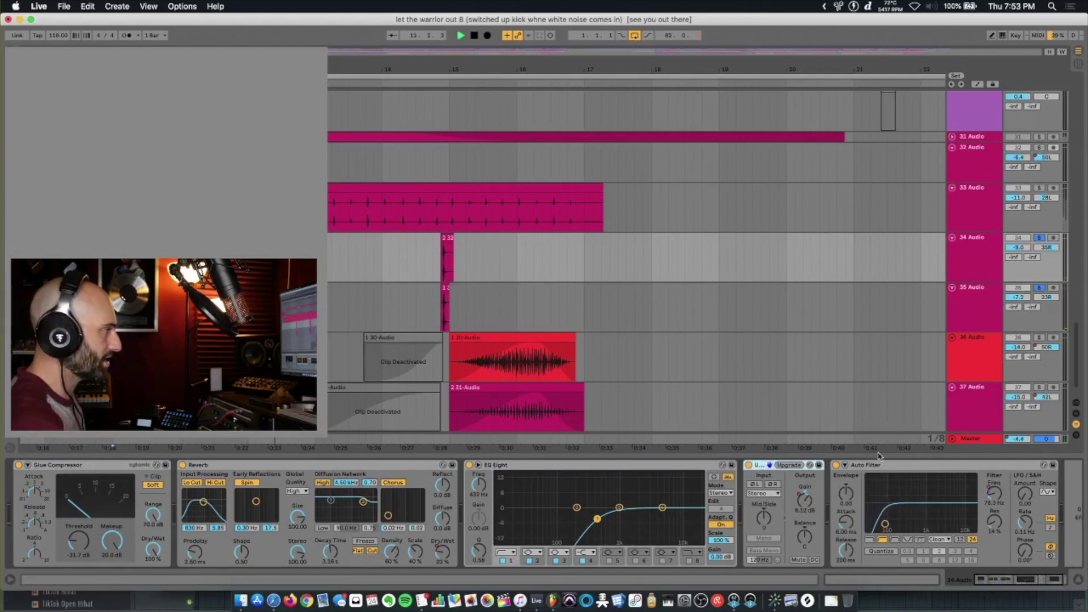
left_click(892, 475)
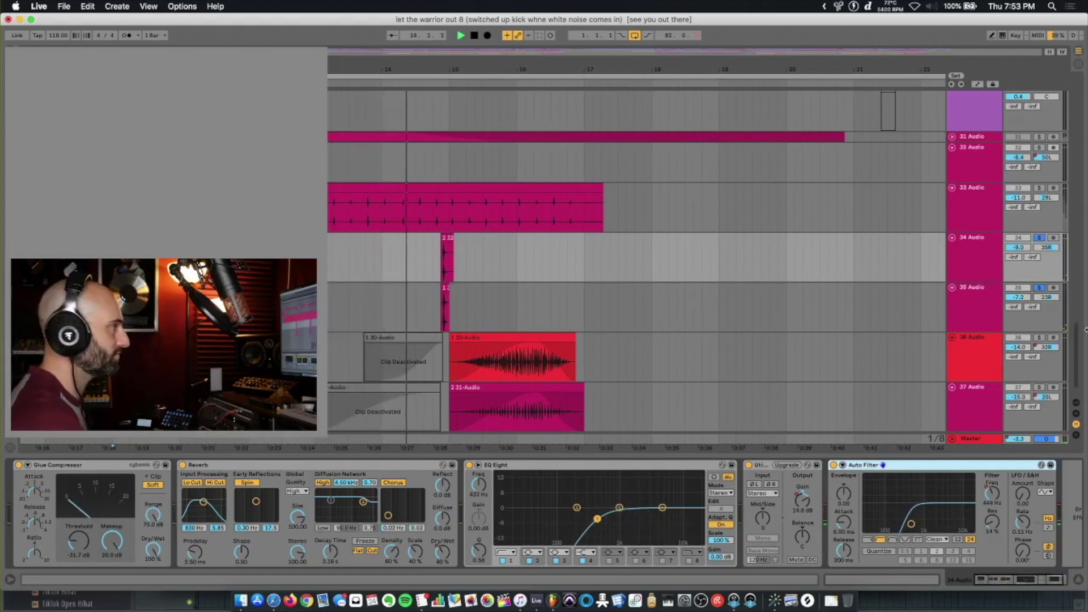
key("space")
Solo track 36 Audio and play its clip from 15.1.3, finishing with a look at track 37's clip
left_click(1027, 318)
left_click(1039, 339)
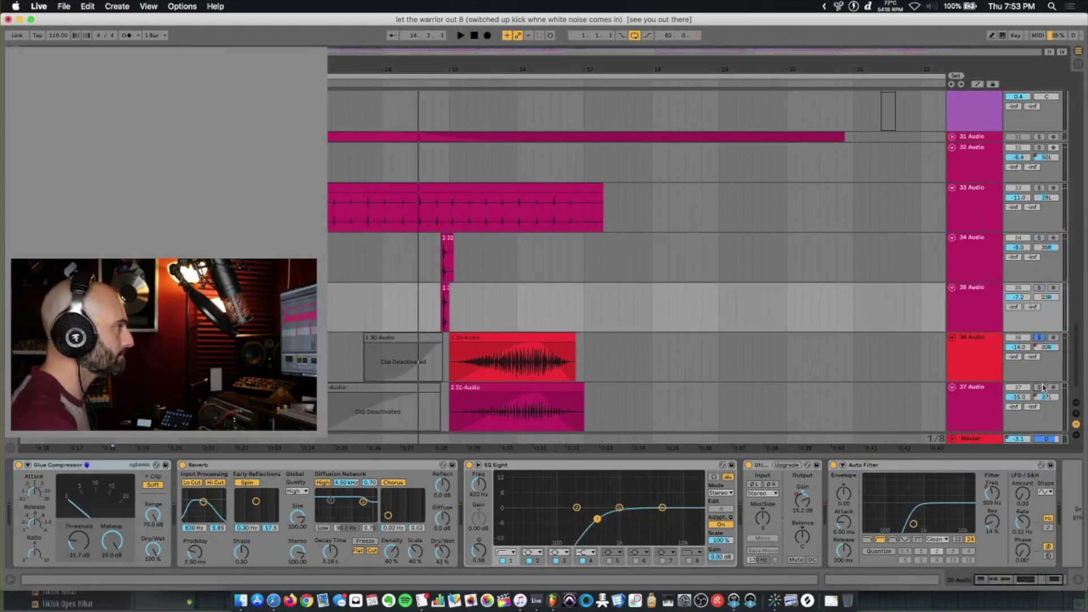
left_click(459, 359)
key("space")
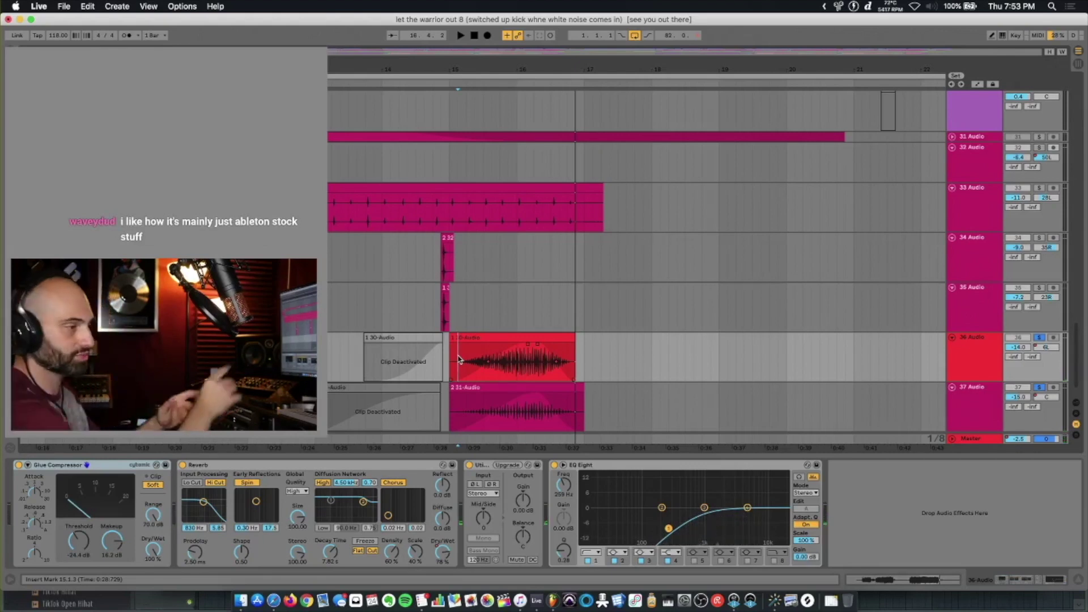
left_click(509, 411)
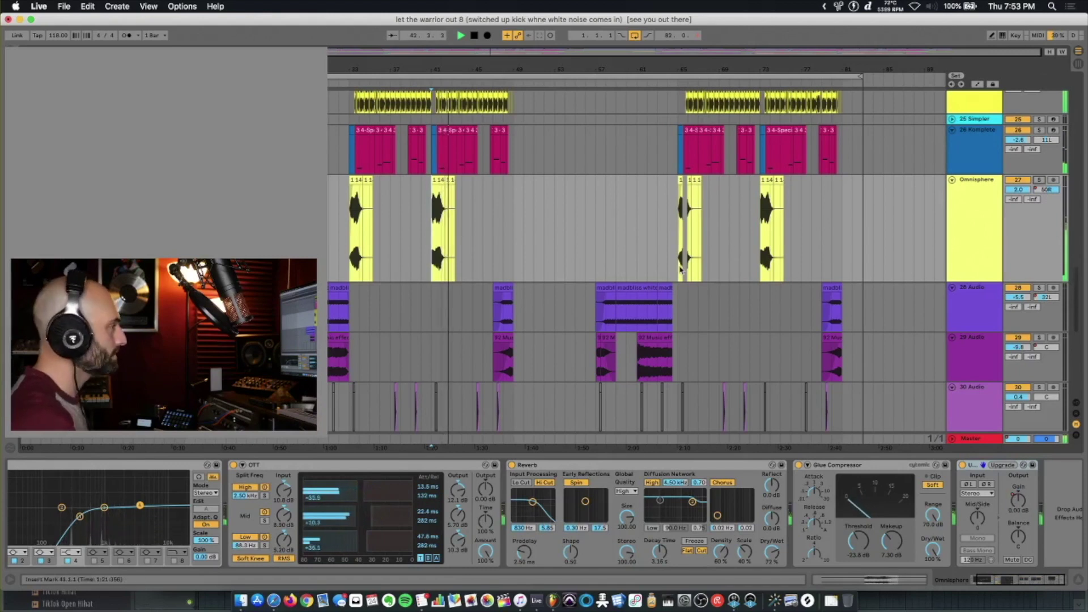
Stop playback and look through the device chains from the Omnisphere track down to 35 Audio
key("space")
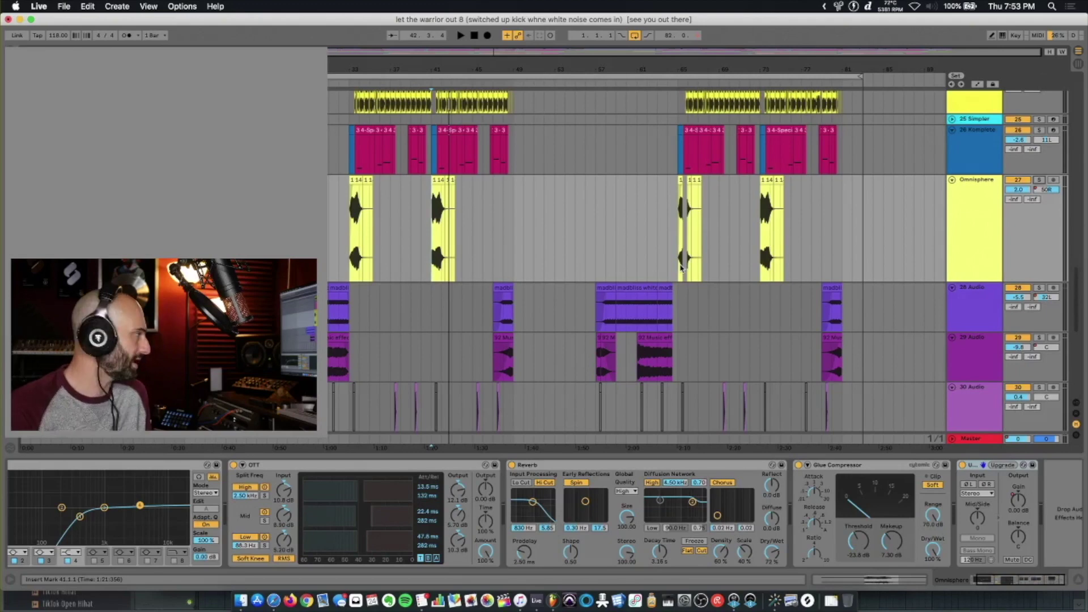
left_click(973, 257)
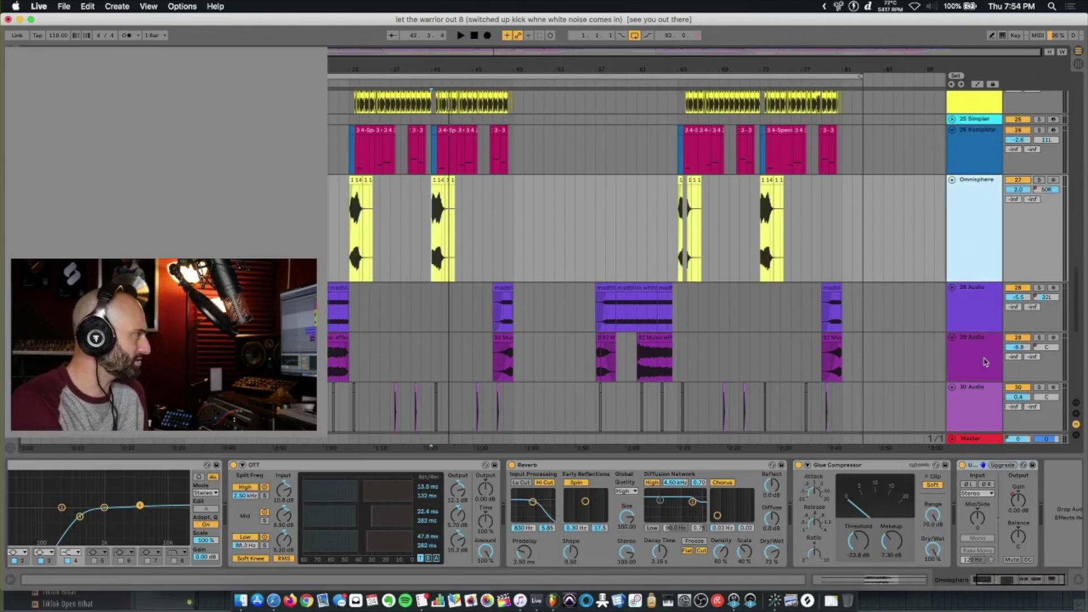
key("Down")
key("Down")
key("Down")
key("Down")
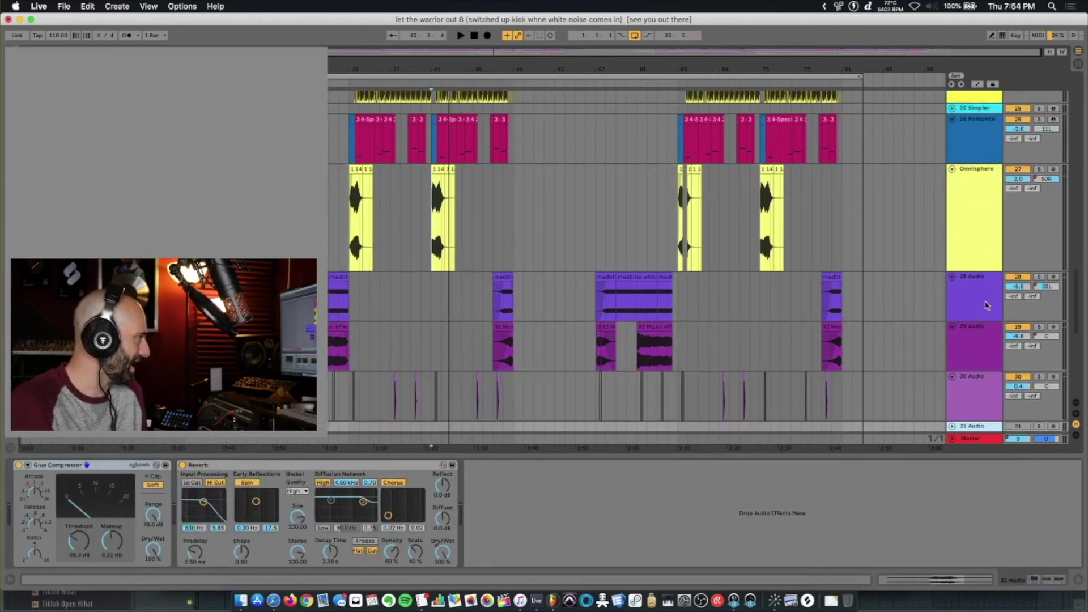
key("Down")
key("Down")
key("Down")
key("Down")
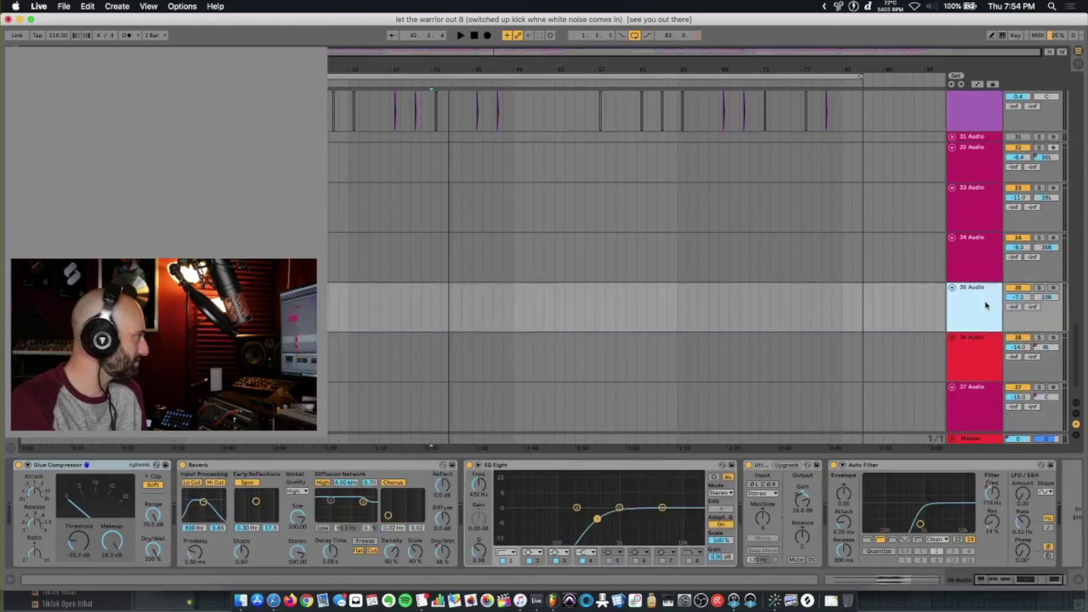
Look through the tracks' device chains from 35 Audio back up to the first Drum Rack track
key("Up")
key("Up")
key("Up")
key("Up")
key("Up")
key("Up")
key("Up")
key("Up")
key("Up")
key("Up")
key("Up")
key("Up")
key("Up")
key("Up")
key("Up")
key("Up")
key("Up")
key("Up")
key("Up")
key("Up")
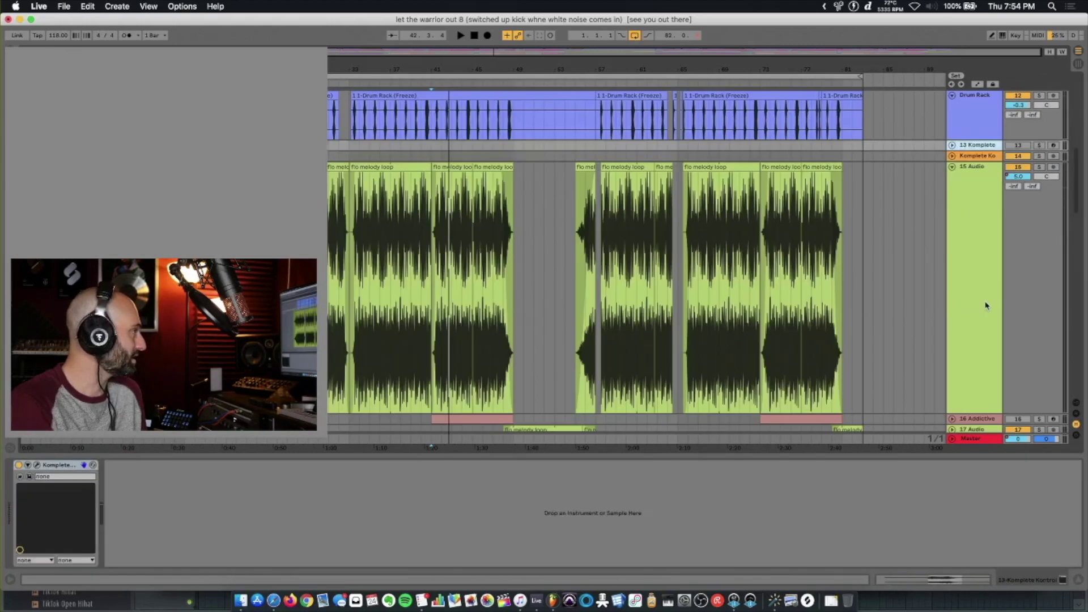
key("Down")
key("Down")
key("Down")
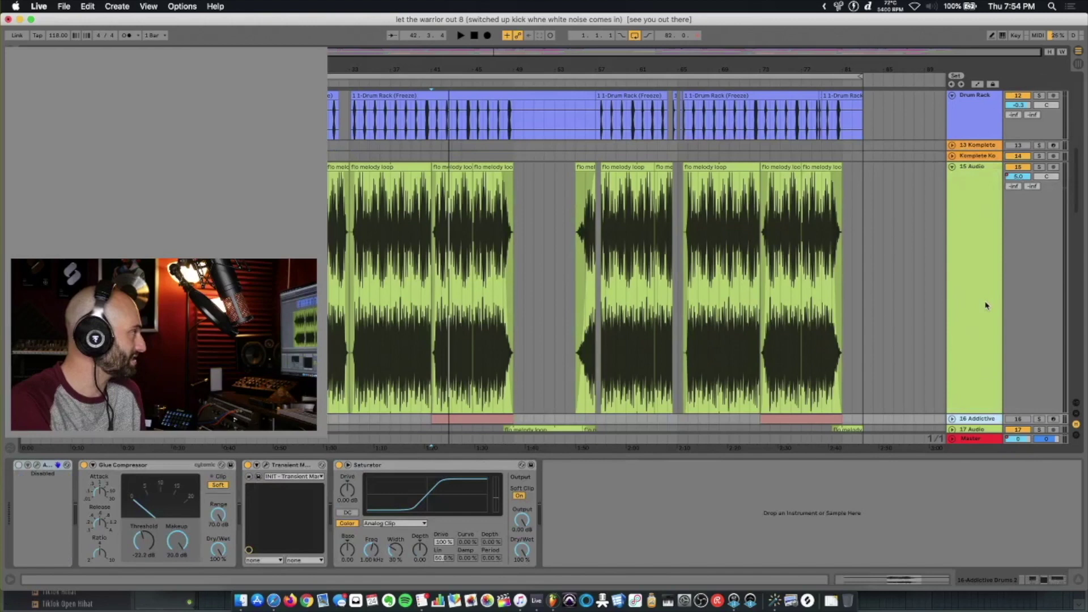
key("Up")
key("Up")
key("Up")
key("Up")
key("Up")
key("Up")
key("Up")
key("Up")
key("Up")
key("Up")
key("Up")
key("Up")
key("Up")
key("Up")
key("Up")
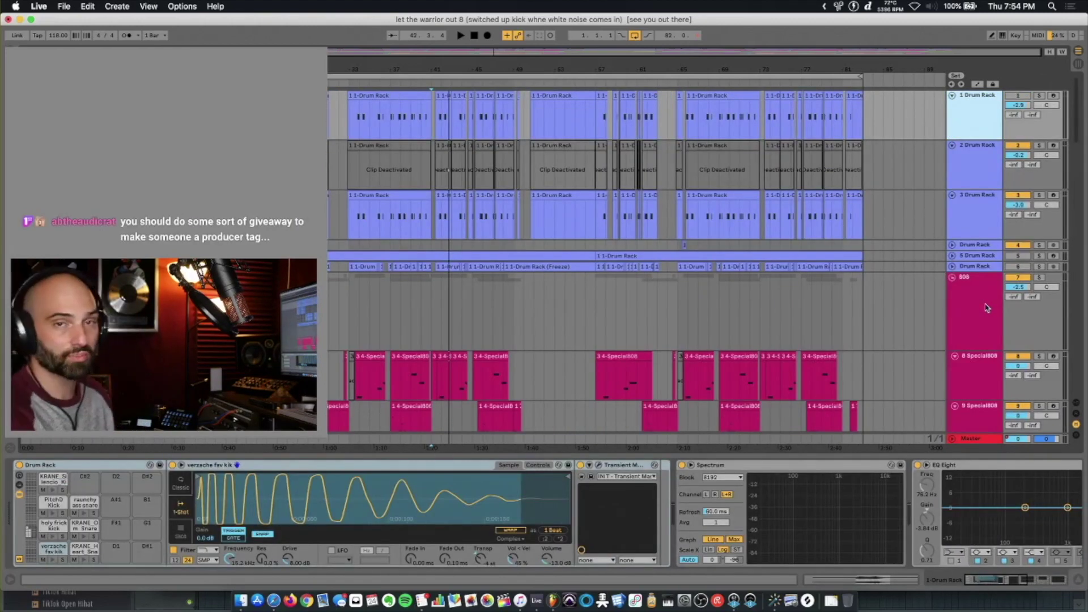
Examine the effects on 37 Audio and on the Master track, focusing on the Master's FabFilter Pro-Q 2
scroll(827, 358, "down", 20)
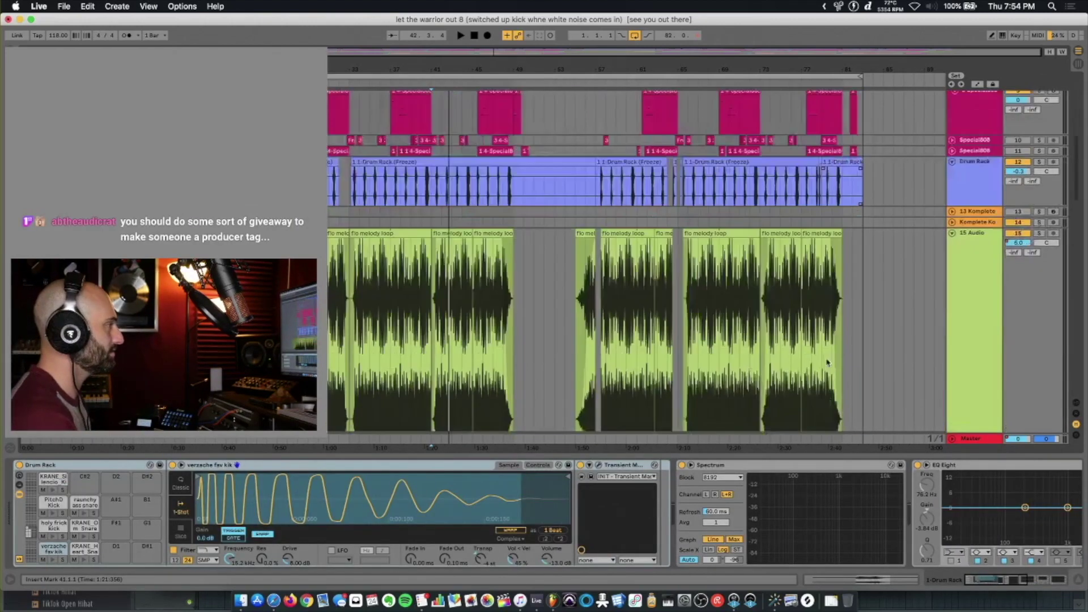
left_click(975, 371)
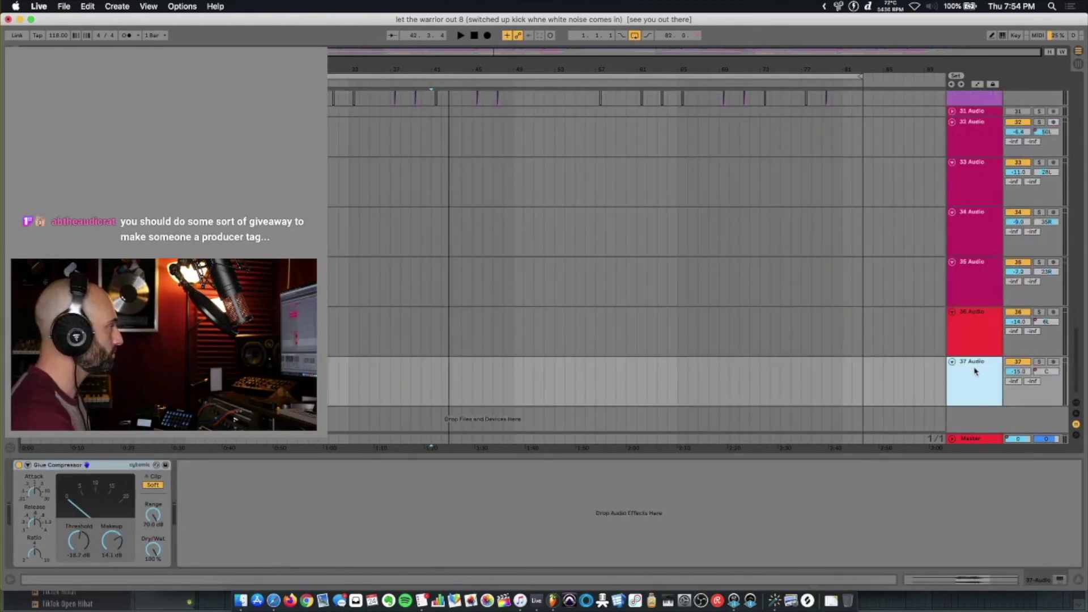
left_click(971, 439)
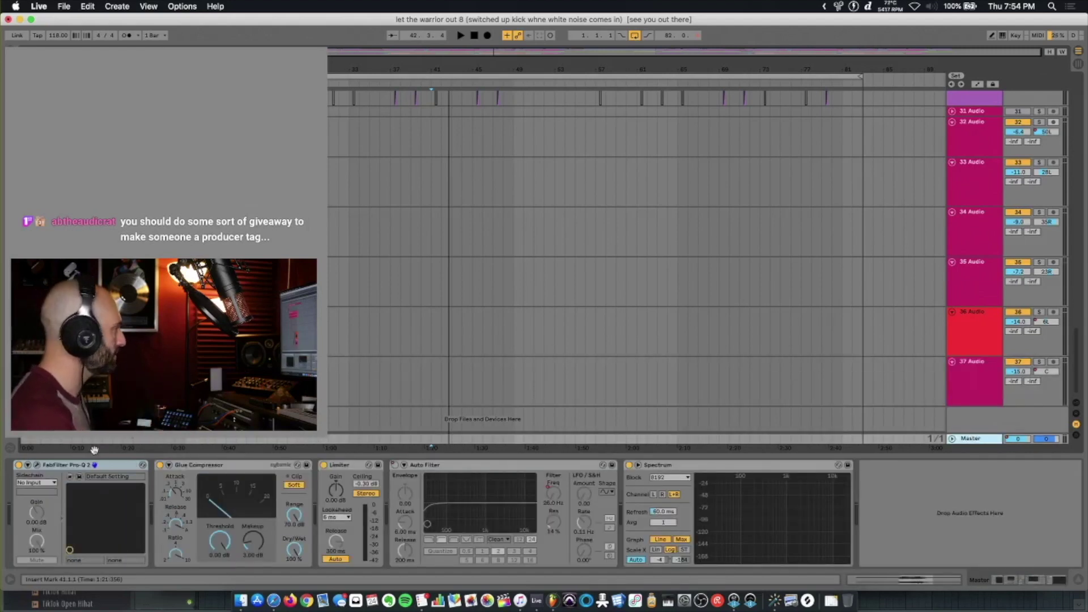
left_click(71, 465)
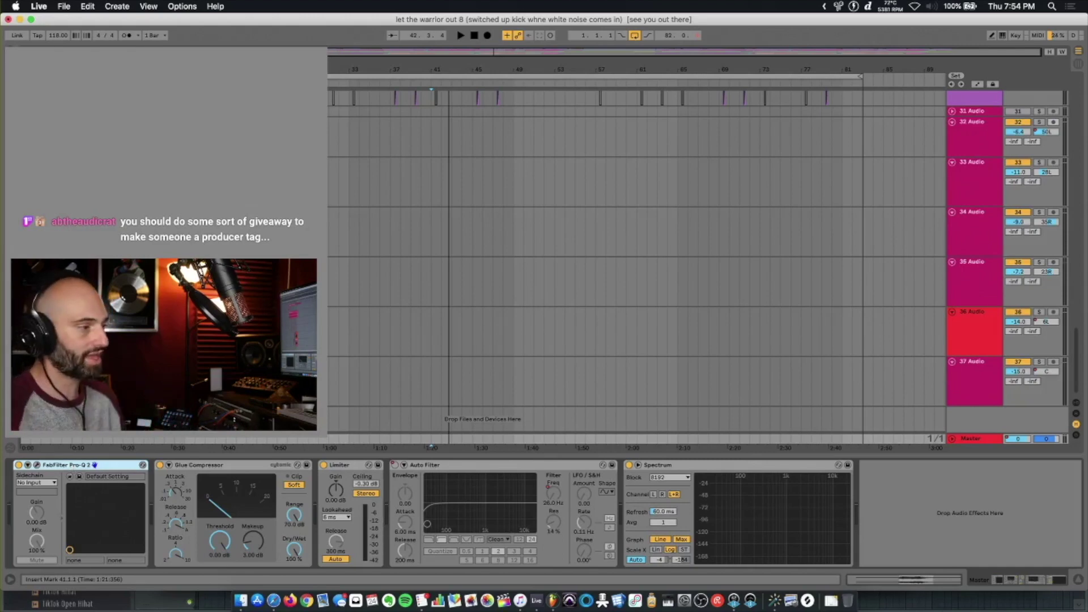
Group the Master effects into a rack and play from 24.1.1 with the rack off and on, checking the mixer levels
left_click(257, 181)
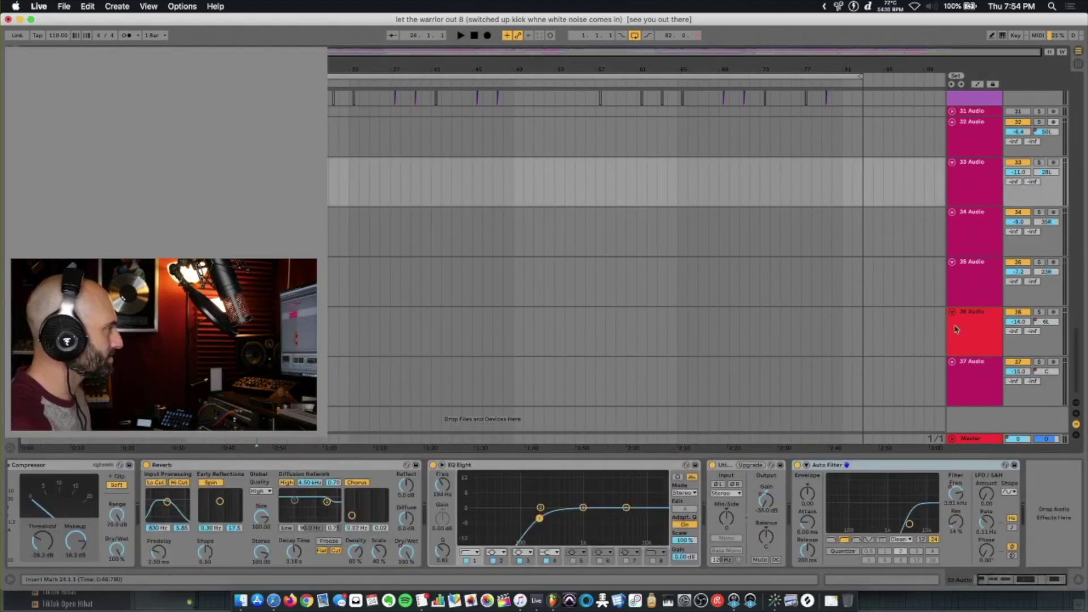
left_click(985, 440)
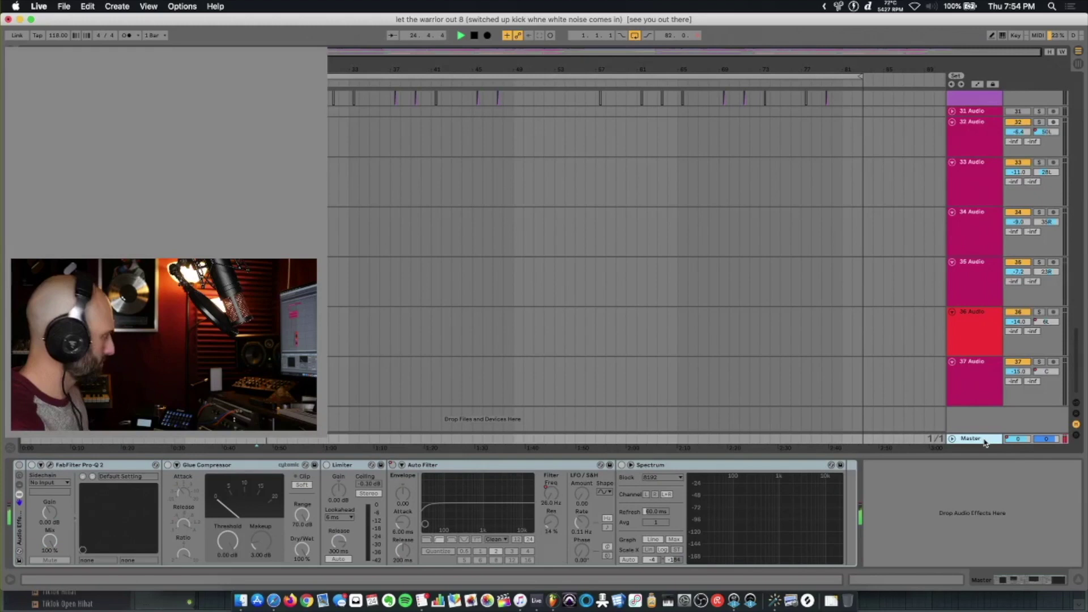
key("Tab")
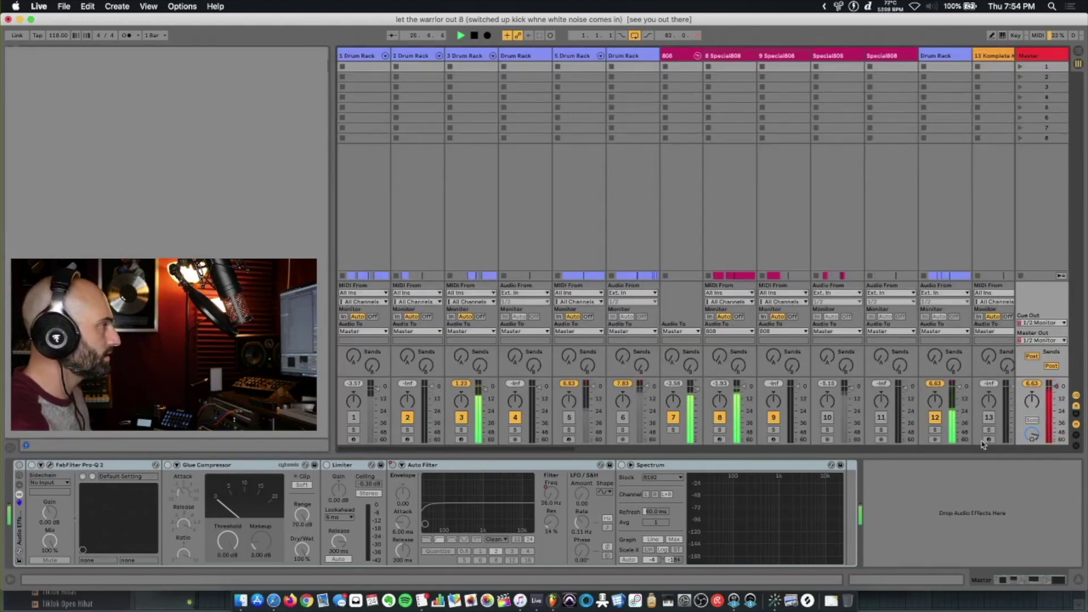
key("Tab")
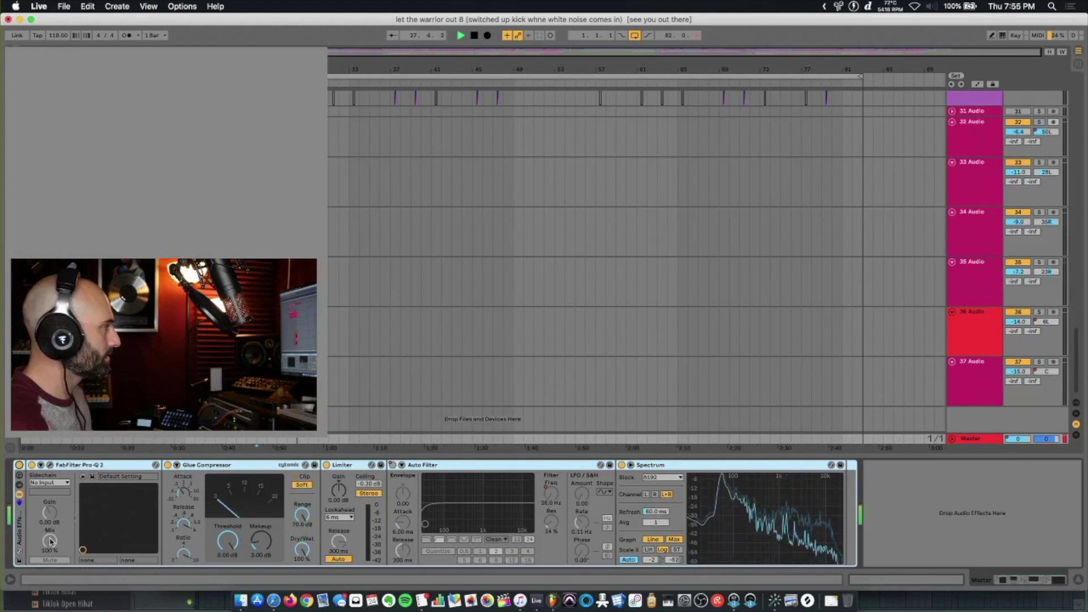
key("space")
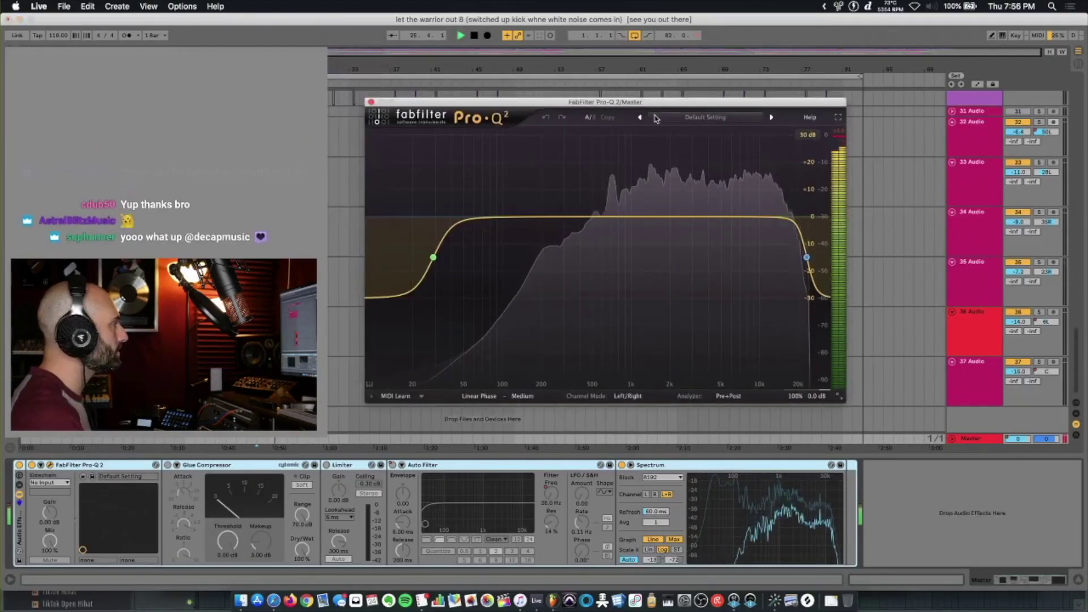
Examine the Master's FabFilter Pro-Q 2 low and high cuts and compare playback with the EQ off and on
mouse_move(445, 227)
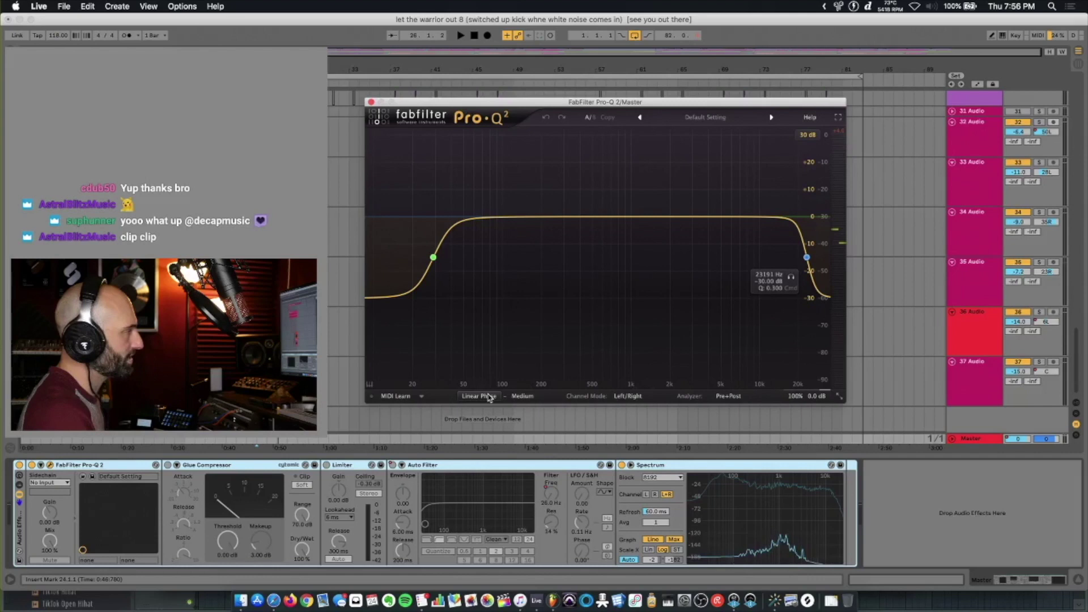
left_click(32, 465)
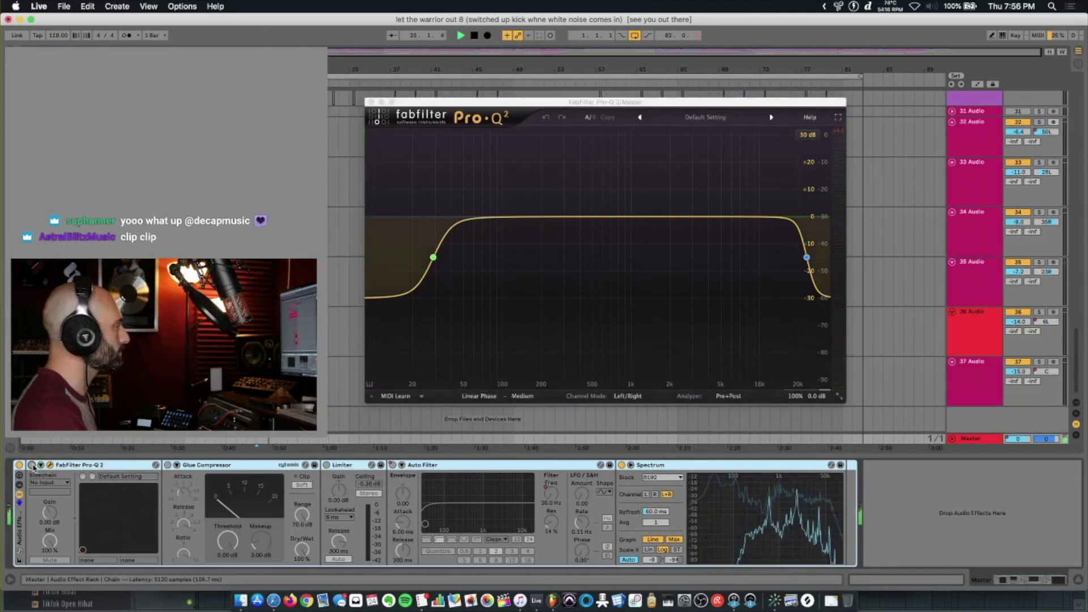
left_click(32, 464)
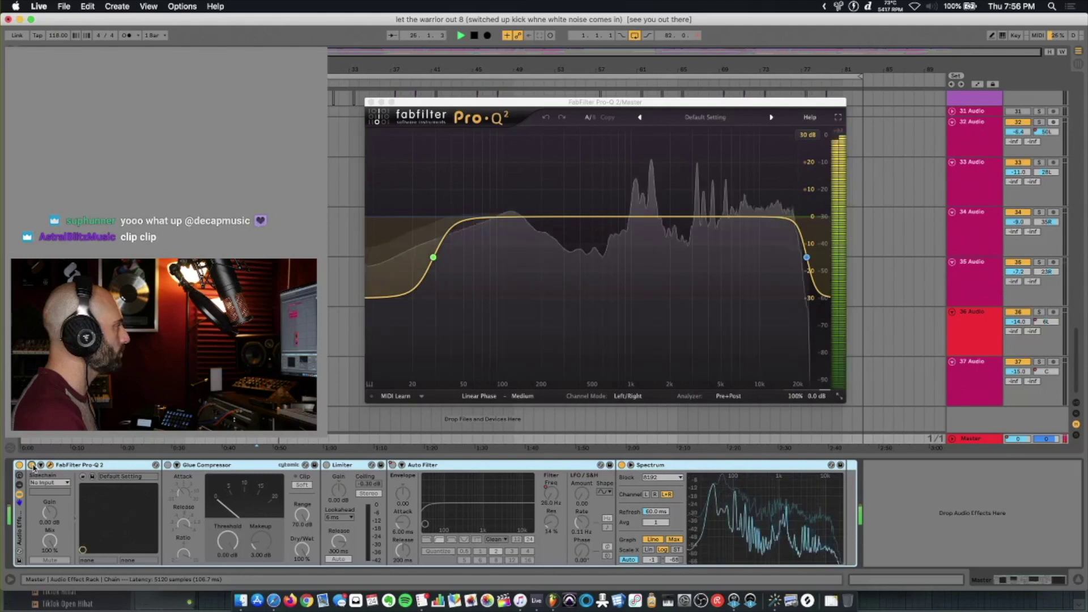
Switch on the Glue Compressor in the Master rack and play the section repeatedly to hear its effect
key("space")
left_click(193, 468)
left_click(168, 464)
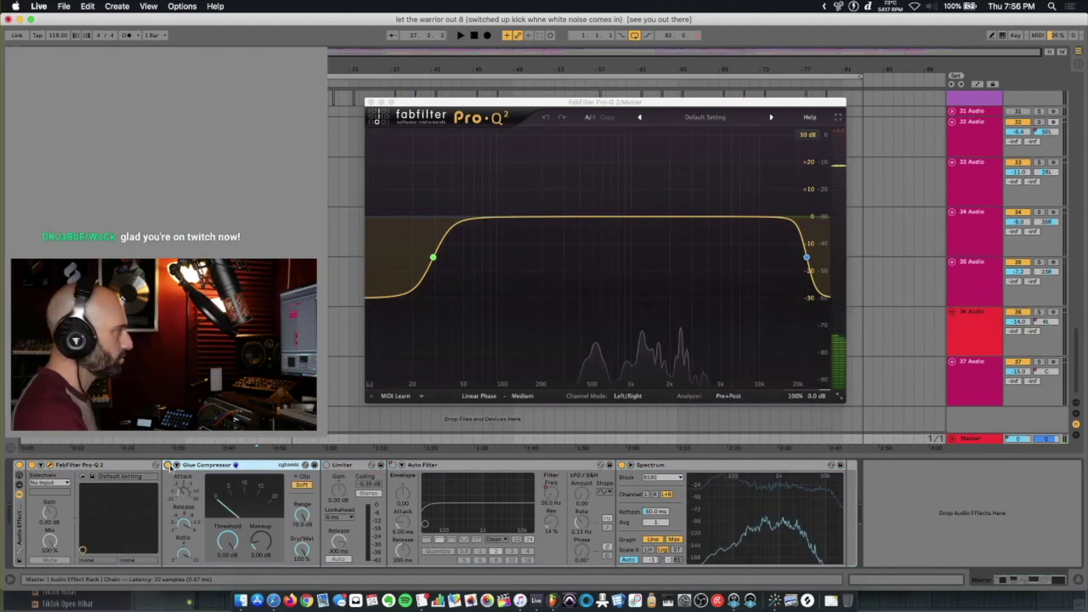
key("space")
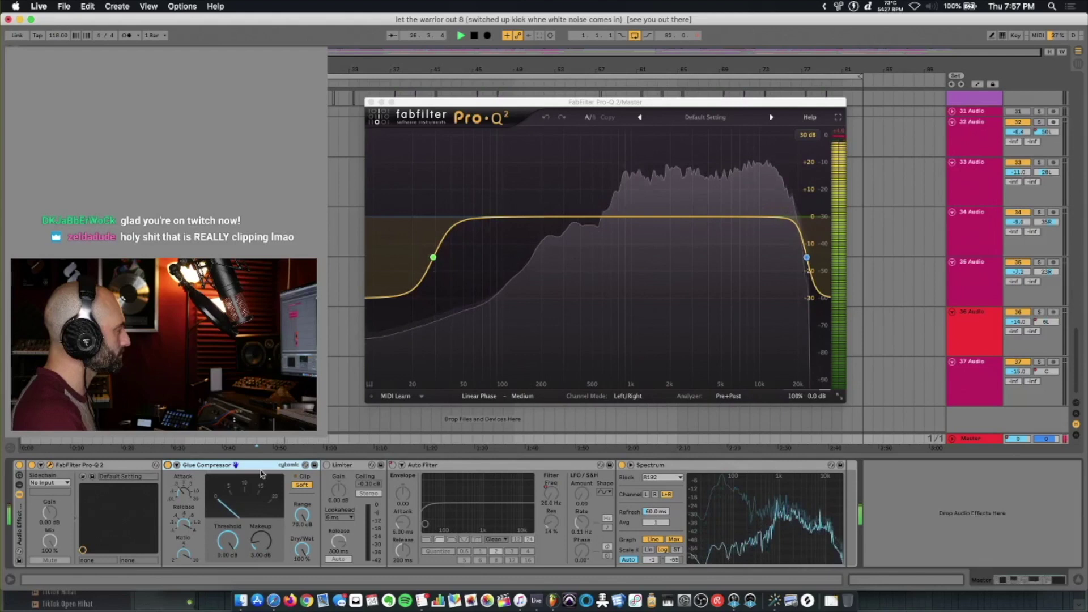
key("space")
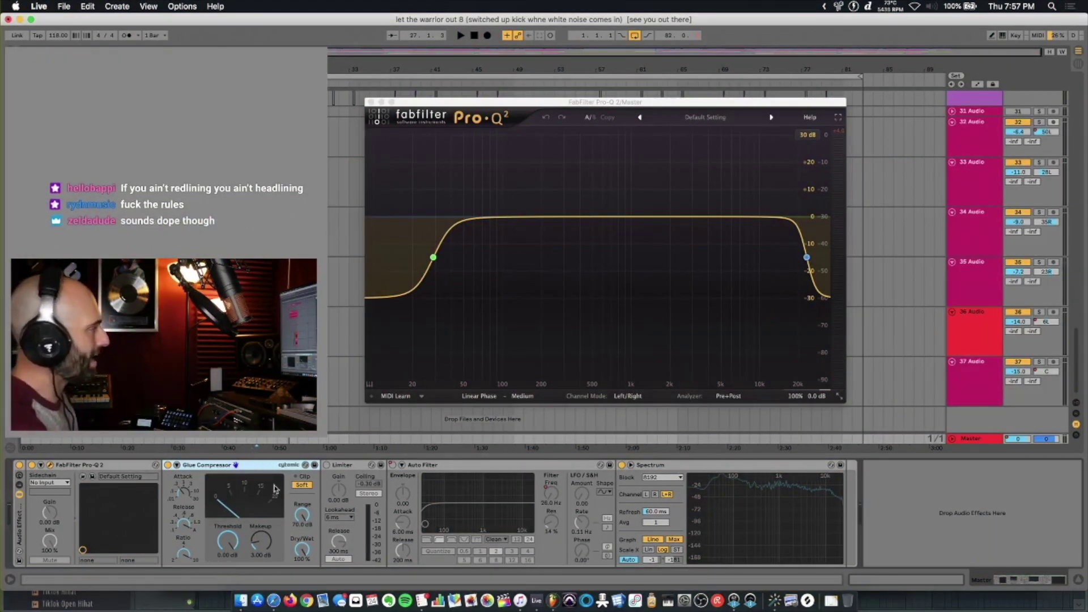
key("space")
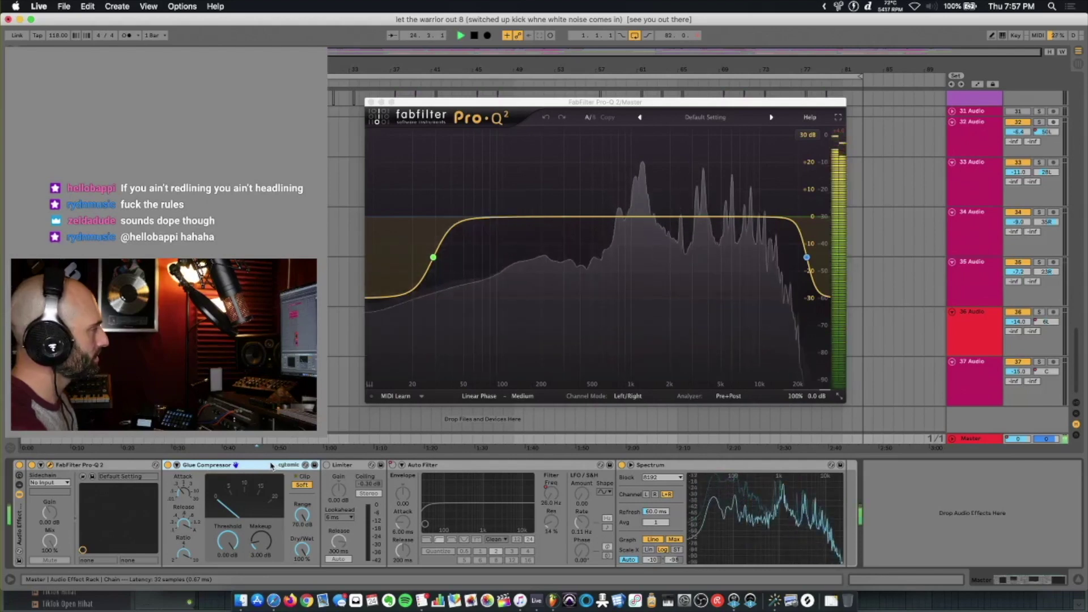
key("space")
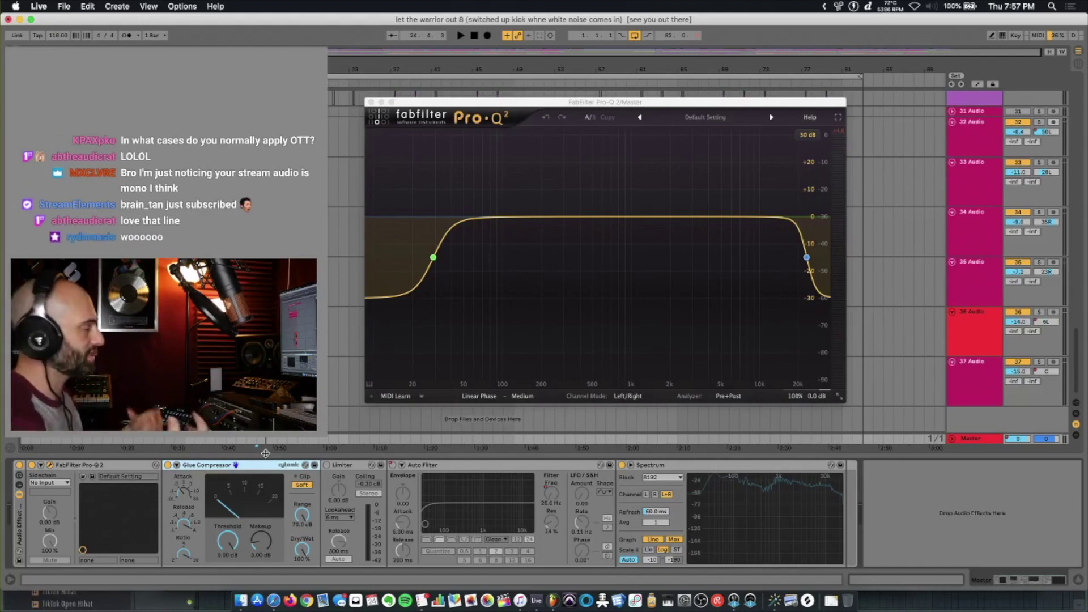
Switch on the Limiter in the Master rack during playback and delete the unused Auto Filter
key("space")
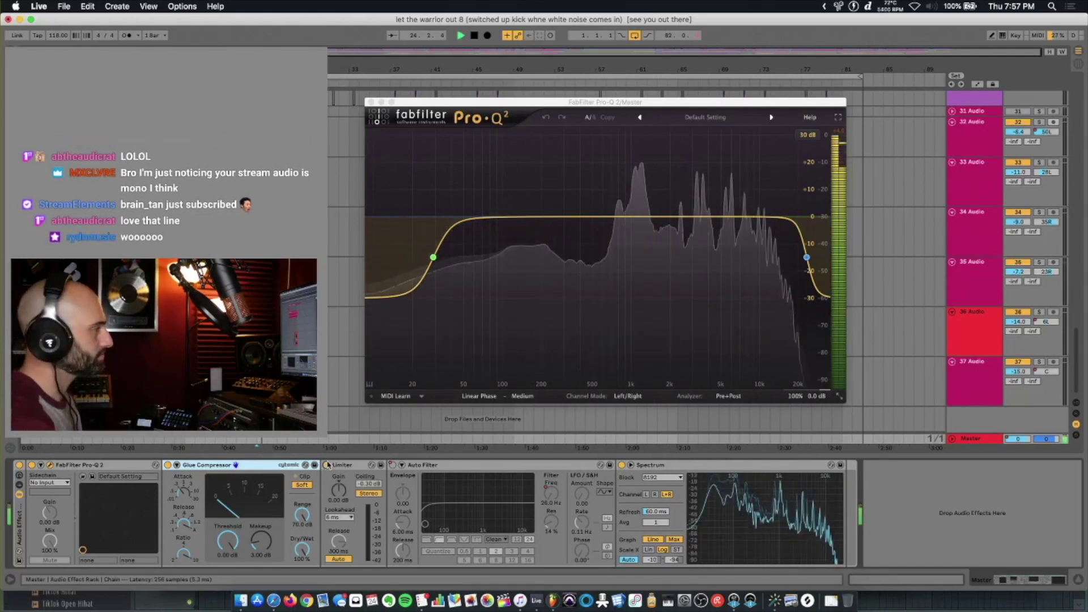
left_click(326, 464)
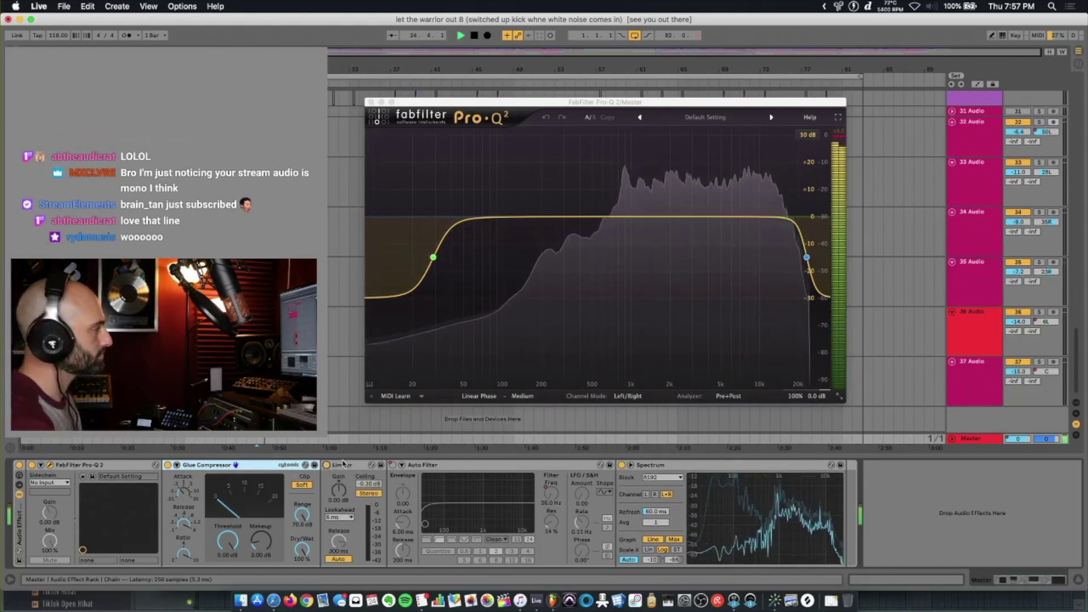
left_click(515, 465)
key("Delete")
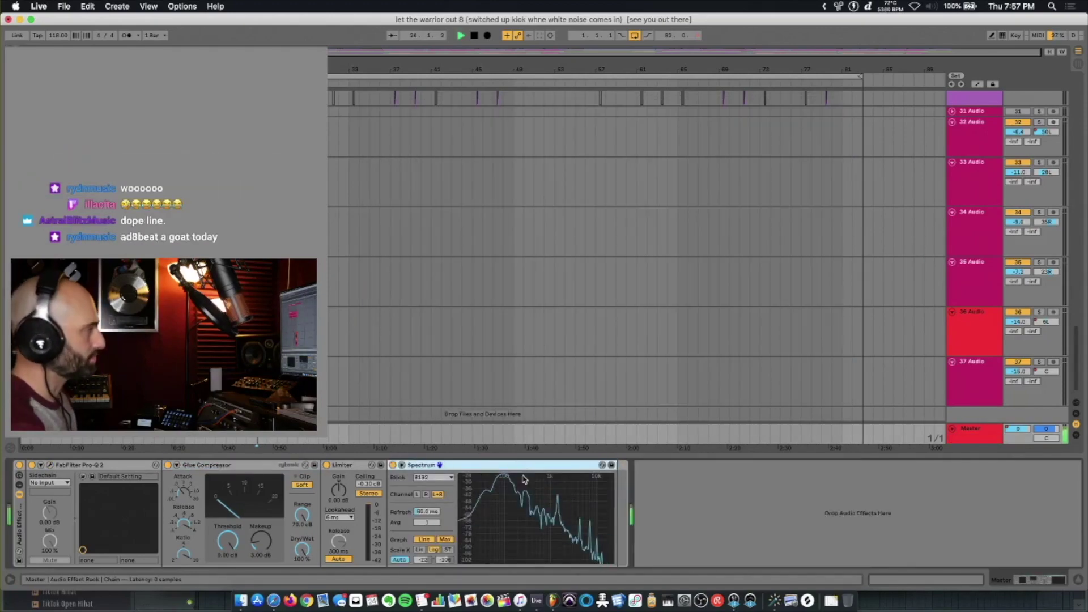